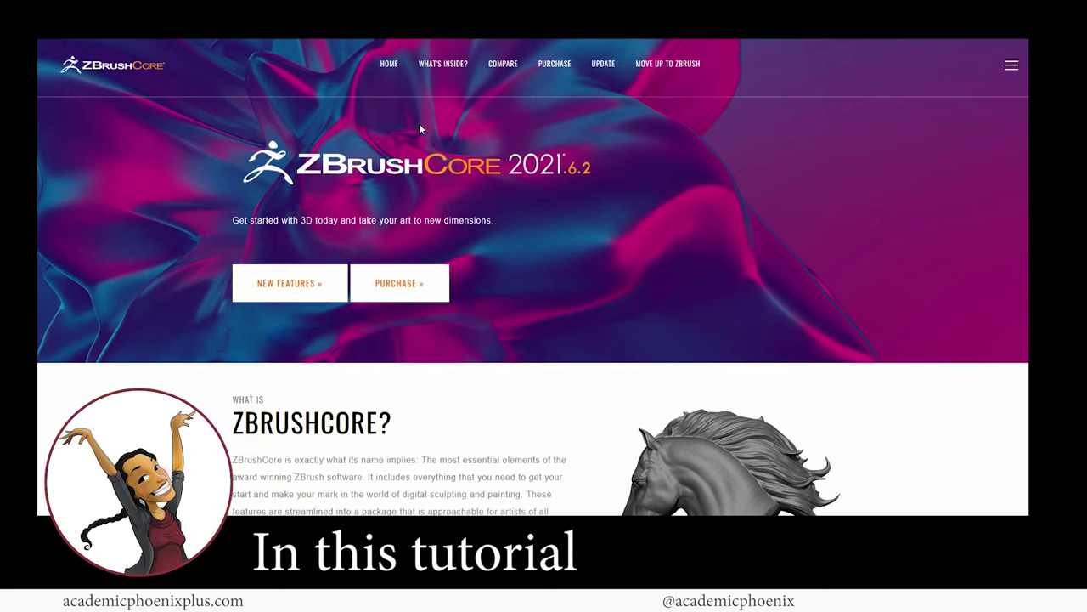
# Look through the ZBrushCore product page for its overview, training videos, language support and sculpting features
pyautogui.scroll(-3, 533, 306)
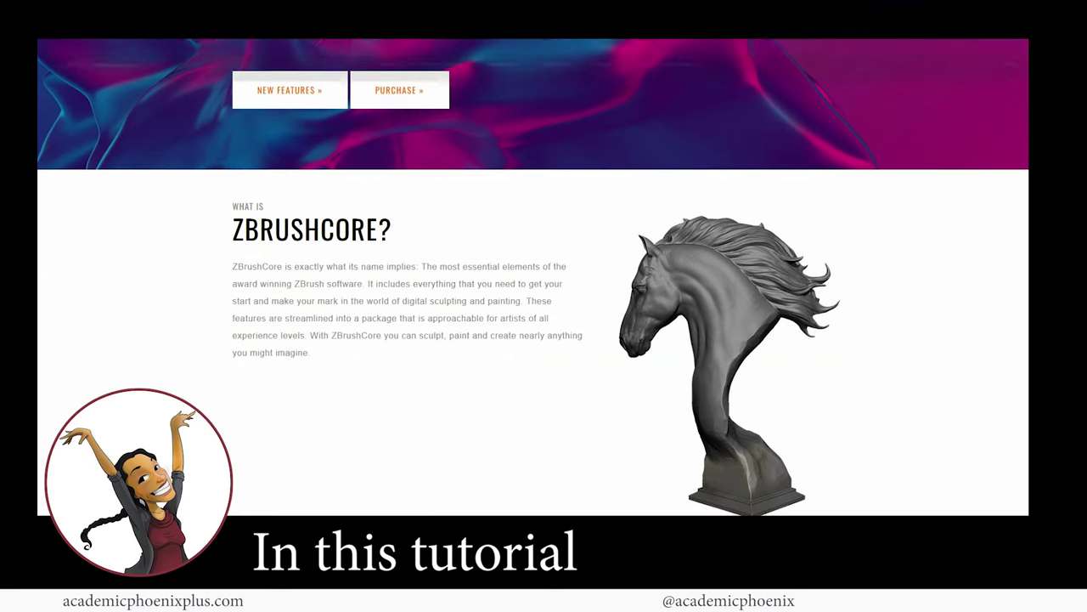
pyautogui.scroll(-4, 543, 305)
pyautogui.scroll(-9, 1016, 195)
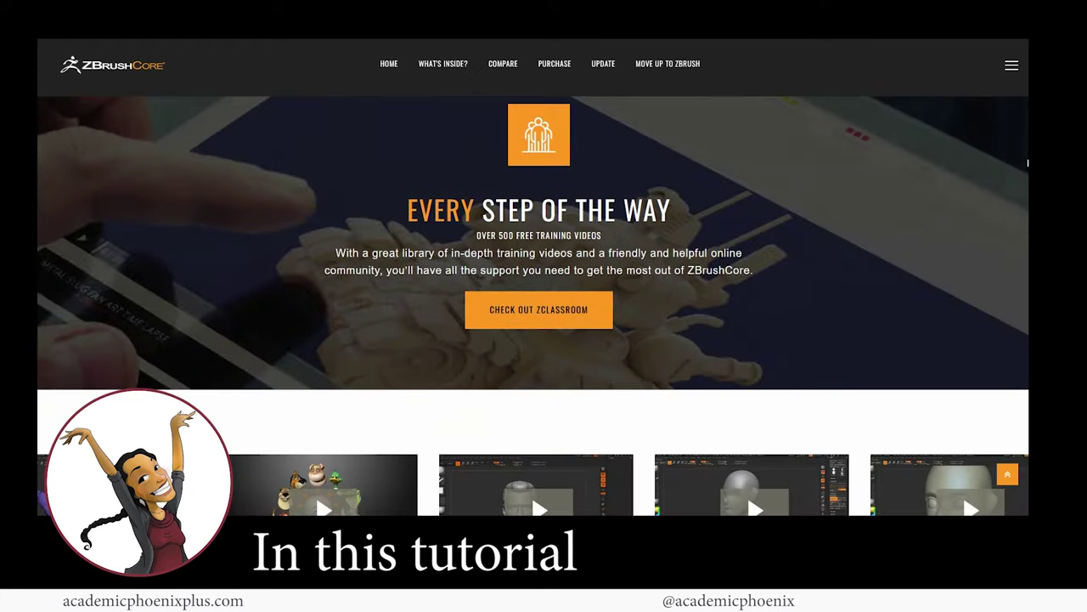
pyautogui.scroll(-10, 1016, 195)
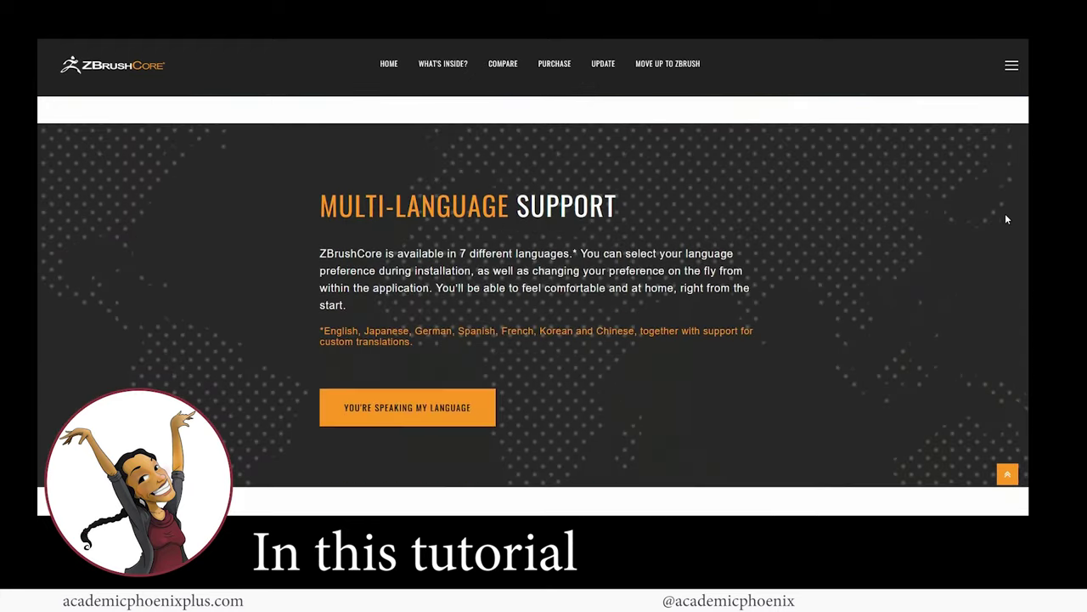
pyautogui.scroll(1, 1002, 266)
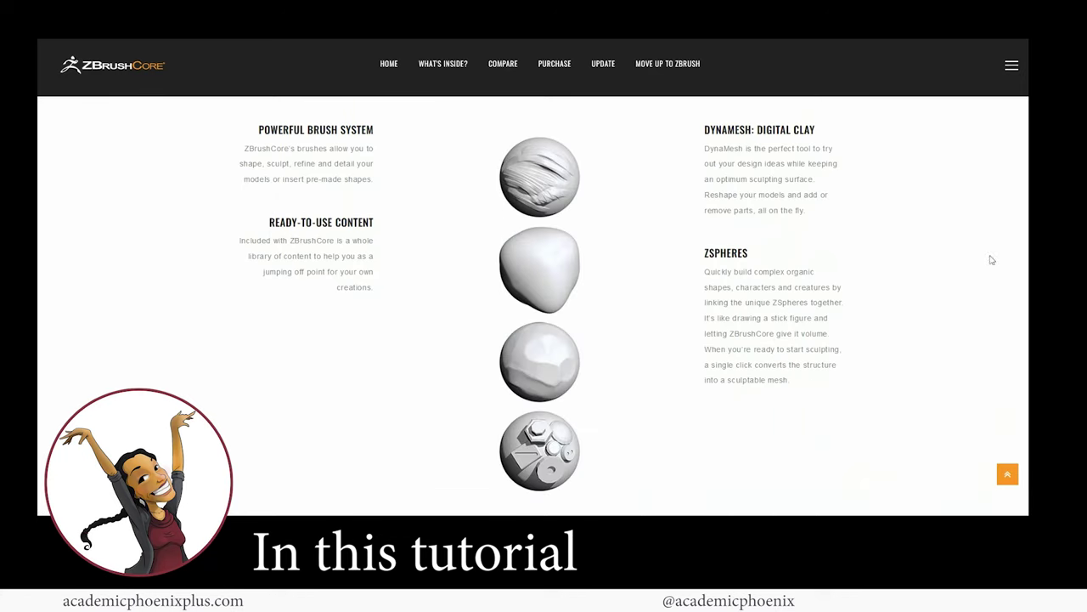
pyautogui.scroll(-1, 1016, 257)
pyautogui.scroll(1, 1016, 257)
pyautogui.click(533, 496)
pyautogui.click(547, 497)
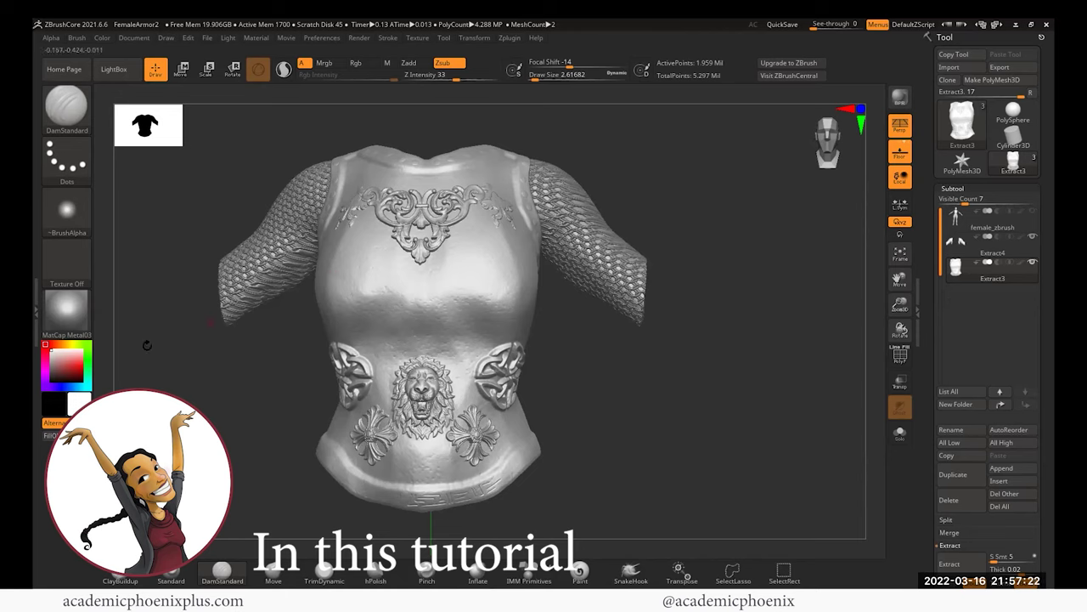
pyautogui.click(959, 244)
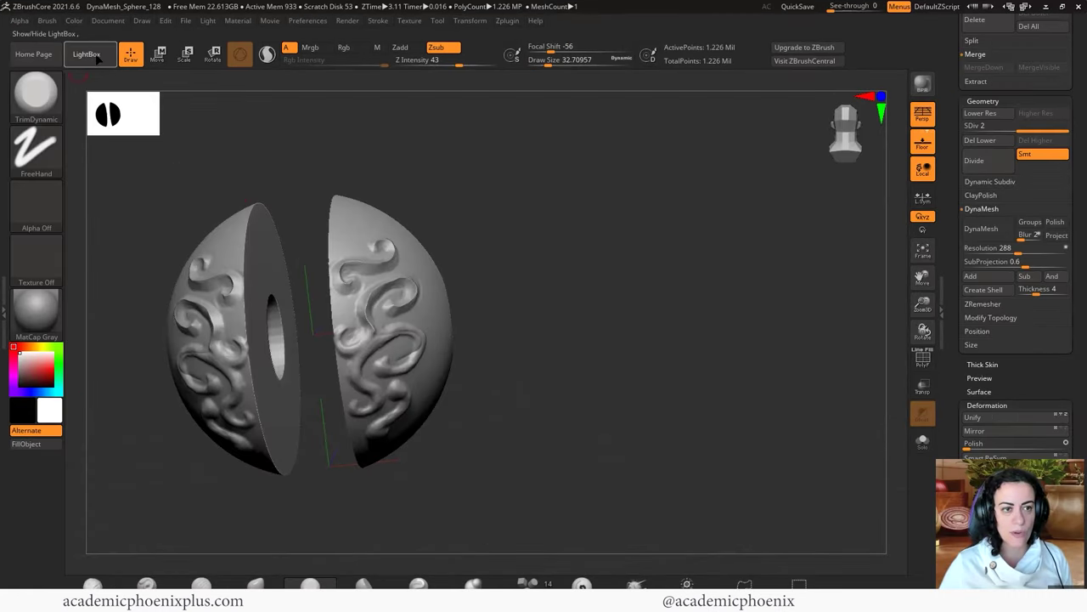
# Open the Female.ZPR project from the project library without saving changes to the current one
pyautogui.click(86, 53)
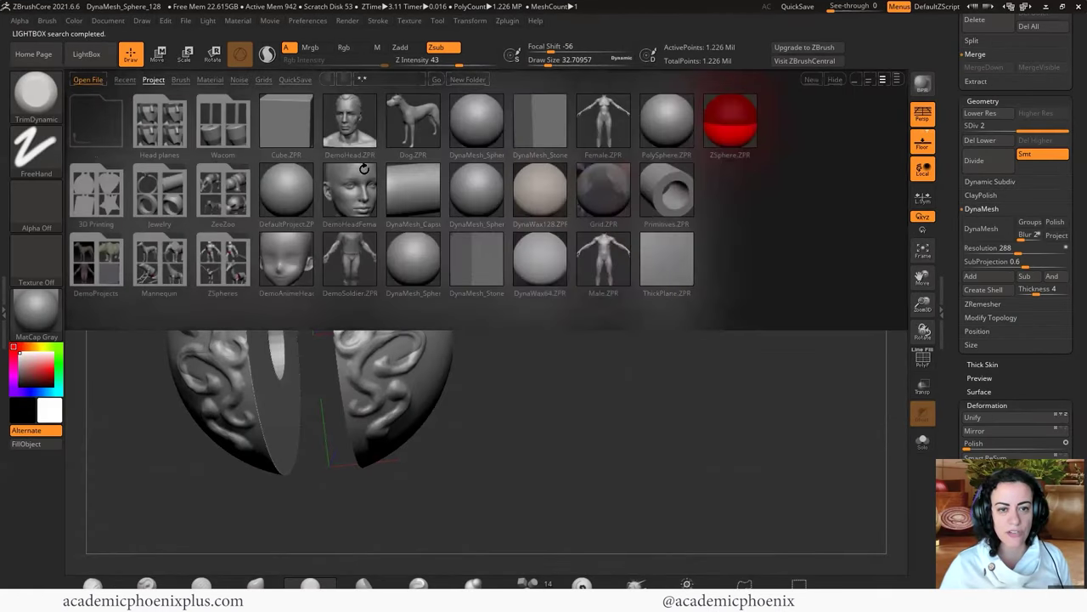
pyautogui.doubleClick(609, 138)
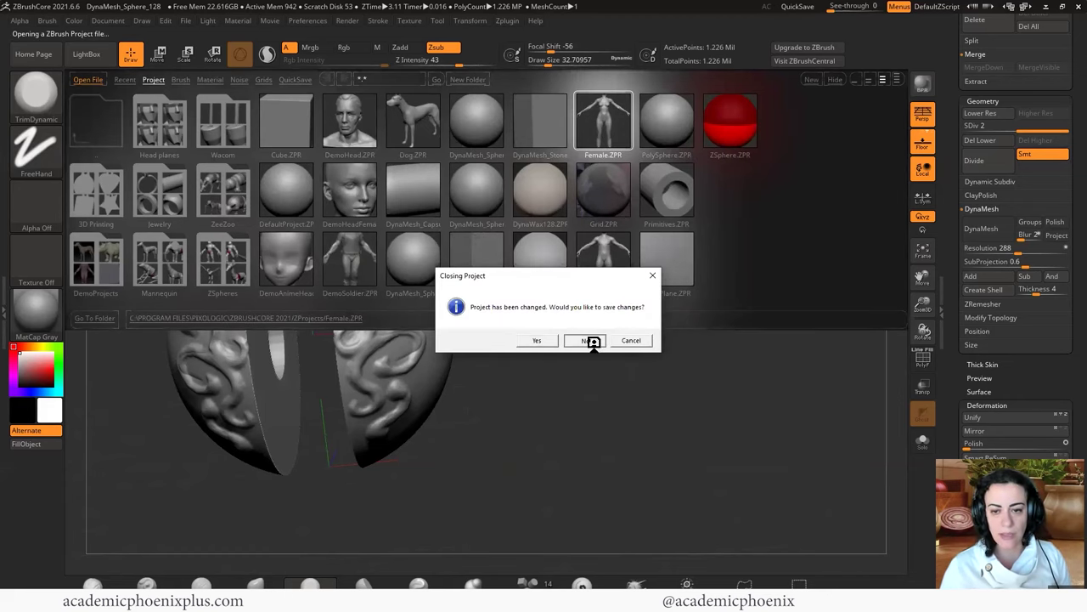
pyautogui.click(592, 340)
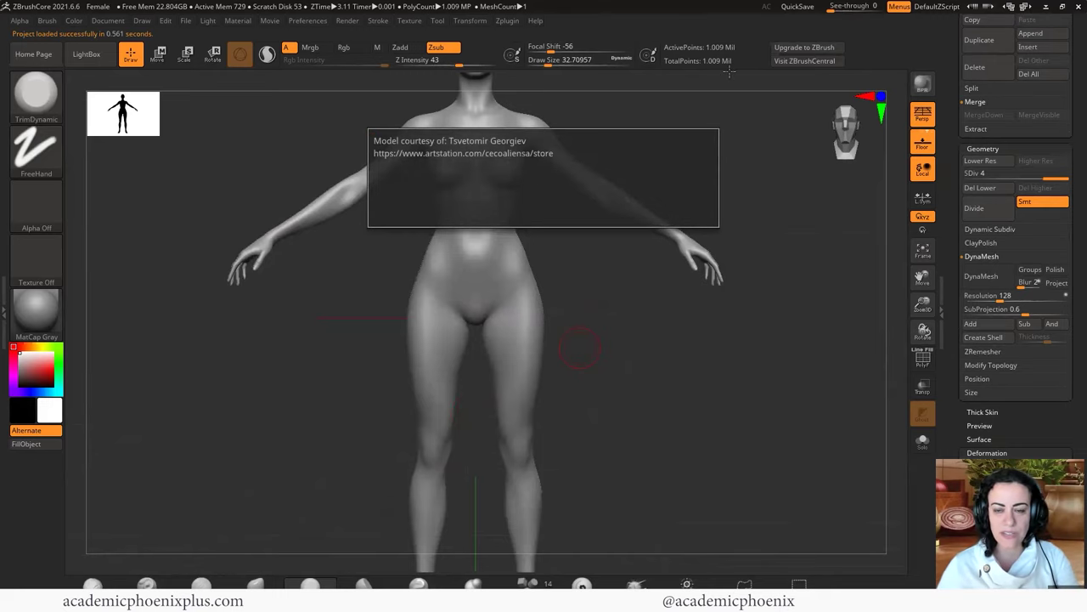
pyautogui.moveTo(718, 242); pyautogui.dragTo(703, 258)
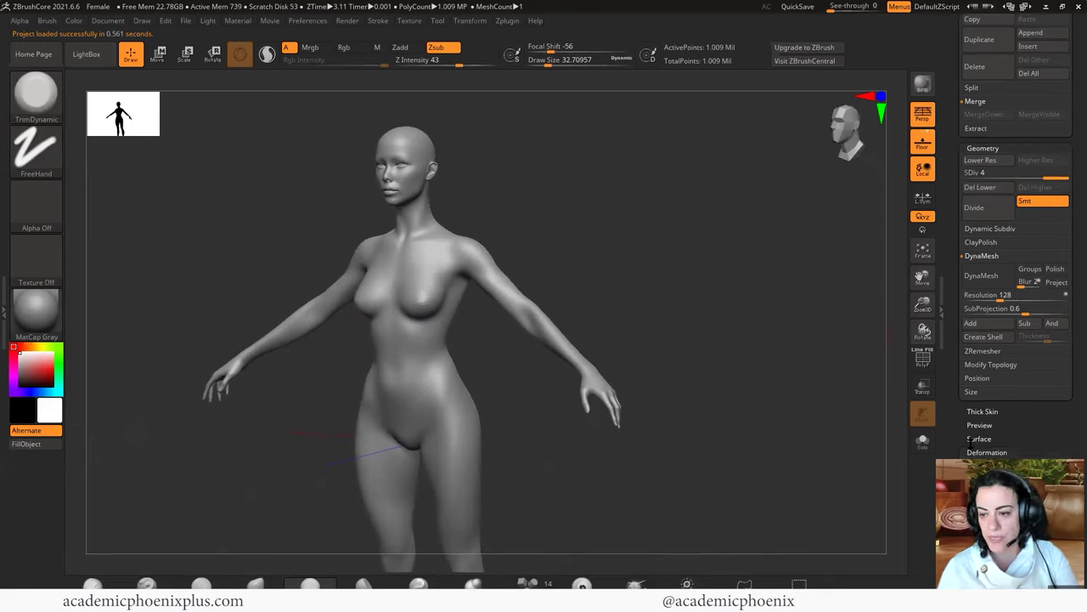
# Paint a mask outlining a sleeveless vest on the female torso, across the upper chest, down the sides and around the waist
pyautogui.click(990, 147)
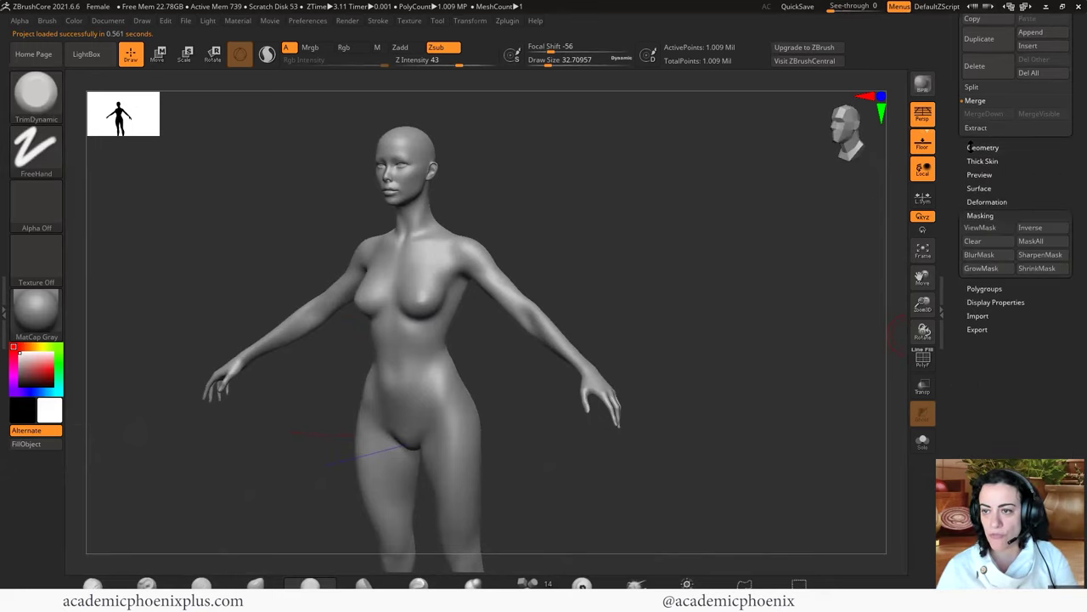
pyautogui.moveTo(958, 145); pyautogui.dragTo(955, 171)
pyautogui.moveTo(581, 195); pyautogui.dragTo(534, 232)
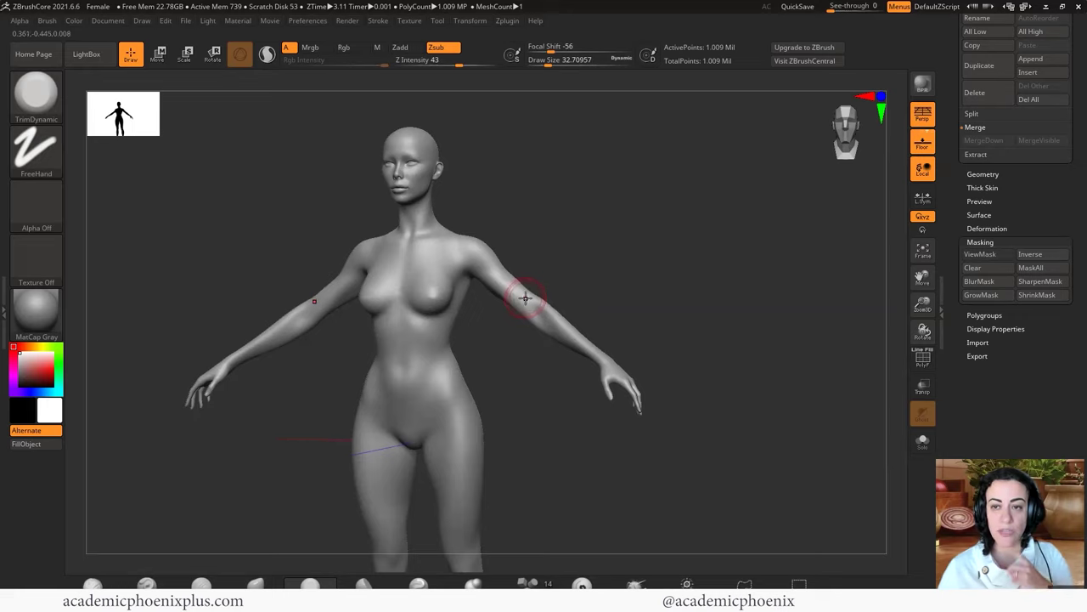
pyautogui.keyDown('alt'); pyautogui.moveTo(612, 222); pyautogui.dragTo(650, 276); pyautogui.keyUp('alt')
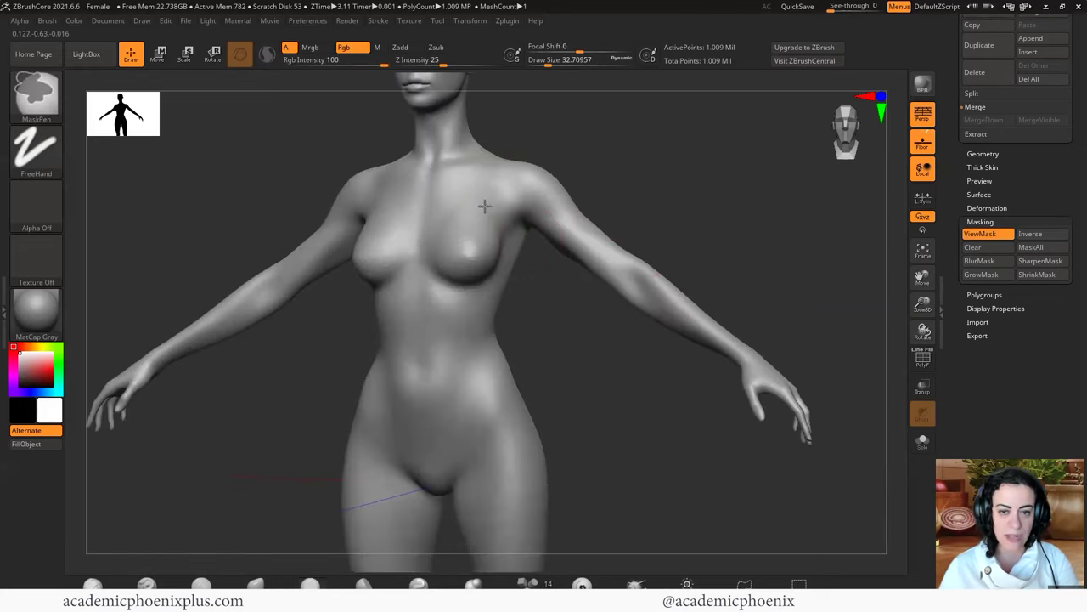
pyautogui.moveTo(484, 214)
pyautogui.keyDown('ctrl'); pyautogui.mouseDown()
pyautogui.moveTo(503, 173)
pyautogui.moveTo(399, 173)
pyautogui.mouseUp(); pyautogui.keyUp('ctrl')
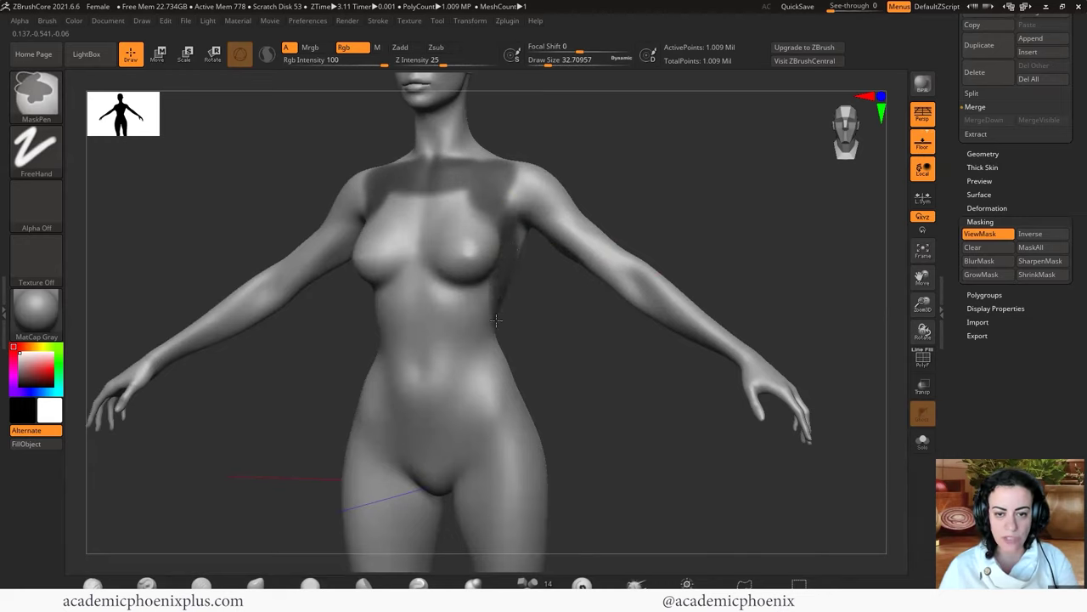
pyautogui.moveTo(494, 328)
pyautogui.keyDown('ctrl'); pyautogui.mouseDown()
pyautogui.moveTo(496, 374)
pyautogui.moveTo(416, 386)
pyautogui.moveTo(423, 393)
pyautogui.mouseUp(); pyautogui.keyUp('ctrl')
pyautogui.hotkey('ctrl', 'h')
pyautogui.hotkey('ctrl', 'h')
# Fill in the vest mask over the chest, belly and sides of the torso
pyautogui.moveTo(581, 360); pyautogui.dragTo(632, 361)
pyautogui.moveTo(428, 357)
pyautogui.keyDown('ctrl'); pyautogui.mouseDown()
pyautogui.moveTo(399, 298)
pyautogui.moveTo(425, 246)
pyautogui.moveTo(403, 228)
pyautogui.moveTo(476, 208)
pyautogui.moveTo(470, 327)
pyautogui.mouseUp(); pyautogui.keyUp('ctrl')
pyautogui.moveTo(421, 247)
pyautogui.keyDown('ctrl'); pyautogui.mouseDown()
pyautogui.moveTo(375, 185)
pyautogui.moveTo(379, 209)
pyautogui.mouseUp(); pyautogui.keyUp('ctrl')
pyautogui.moveTo(547, 353); pyautogui.dragTo(618, 357)
pyautogui.keyDown('ctrl'); pyautogui.moveTo(353, 225); pyautogui.dragTo(374, 324); pyautogui.keyUp('ctrl')
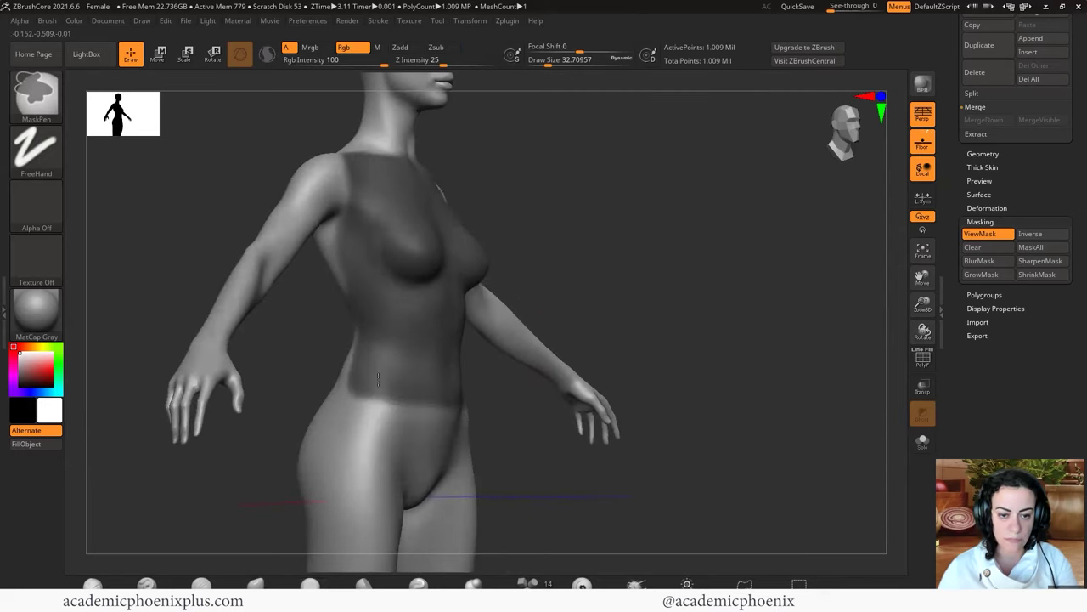
pyautogui.moveTo(517, 388)
pyautogui.mouseDown()
pyautogui.moveTo(510, 400)
pyautogui.moveTo(534, 388)
pyautogui.mouseUp()
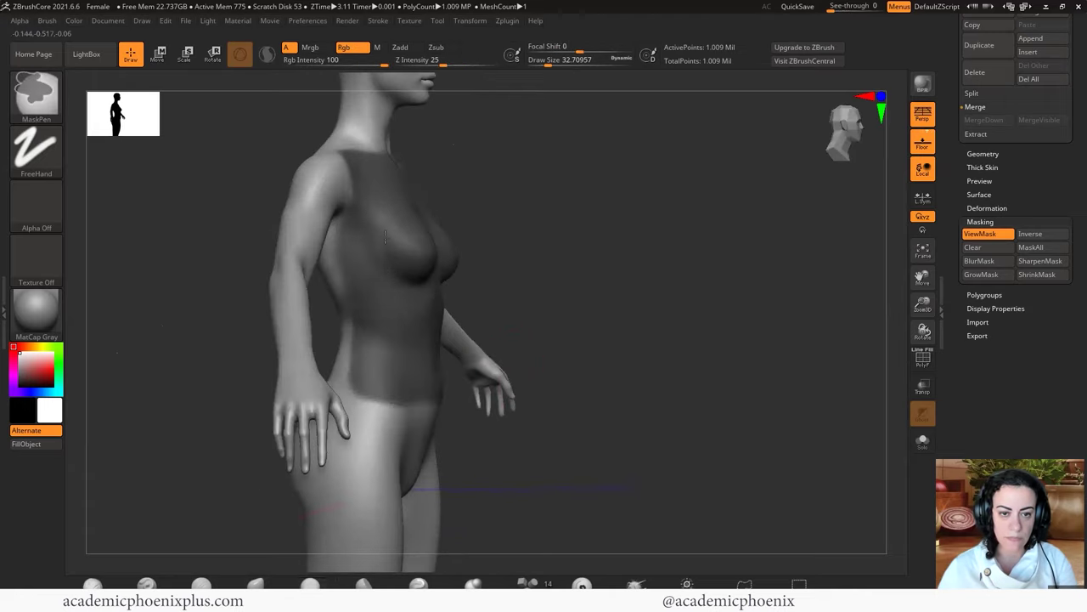
# Refine the vest mask's borders, extending the lower edge into a shallow point at the front of the hips
pyautogui.moveTo(682, 223)
pyautogui.mouseDown()
pyautogui.moveTo(618, 243)
pyautogui.moveTo(623, 267)
pyautogui.moveTo(578, 269)
pyautogui.moveTo(579, 208)
pyautogui.mouseUp()
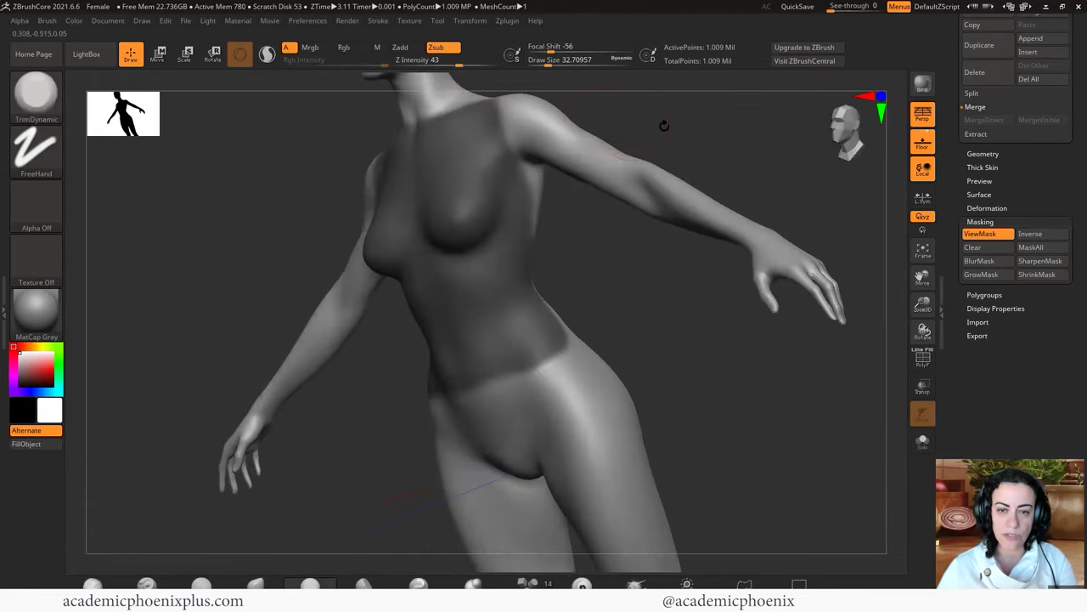
pyautogui.moveTo(665, 124)
pyautogui.mouseDown()
pyautogui.moveTo(340, 212)
pyautogui.moveTo(319, 250)
pyautogui.moveTo(351, 249)
pyautogui.moveTo(296, 270)
pyautogui.moveTo(298, 284)
pyautogui.moveTo(289, 240)
pyautogui.moveTo(336, 233)
pyautogui.mouseUp()
pyautogui.press('ctrl')
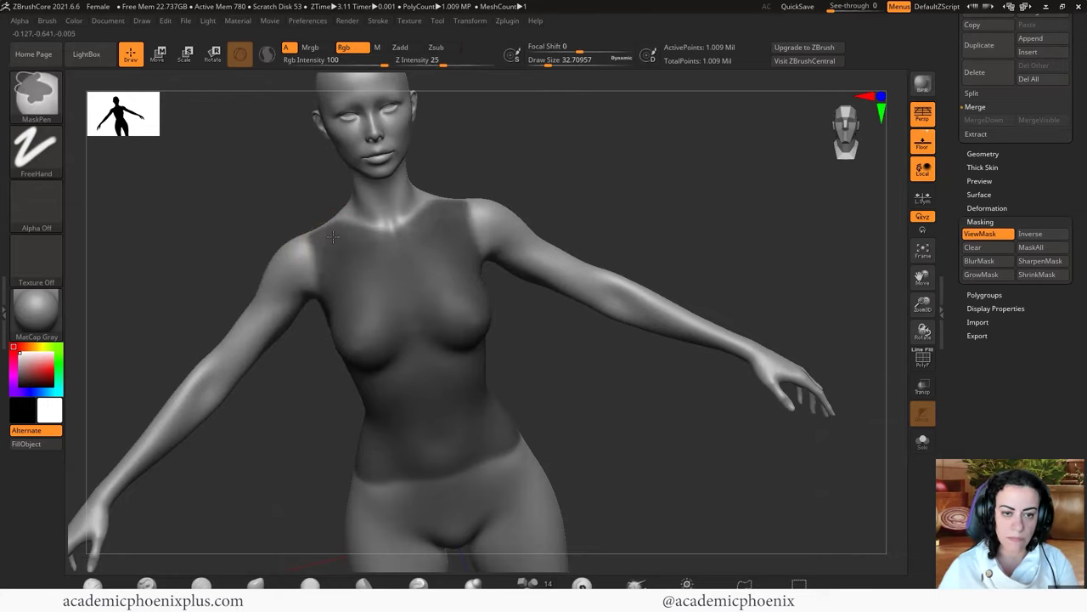
pyautogui.moveTo(619, 395); pyautogui.dragTo(621, 361)
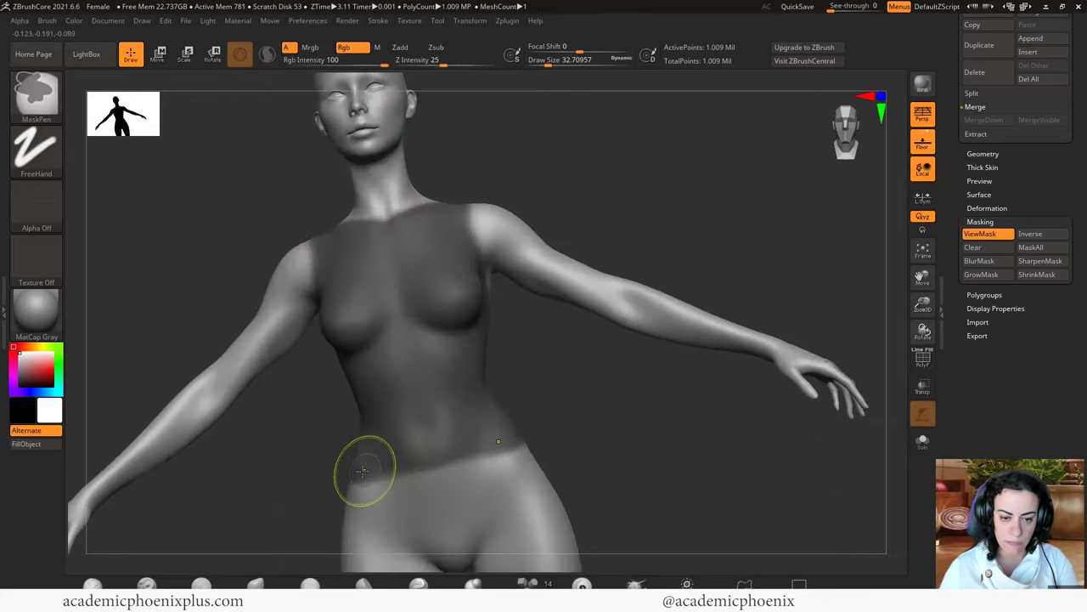
pyautogui.keyDown('ctrl'); pyautogui.moveTo(360, 473); pyautogui.dragTo(432, 466); pyautogui.keyUp('ctrl')
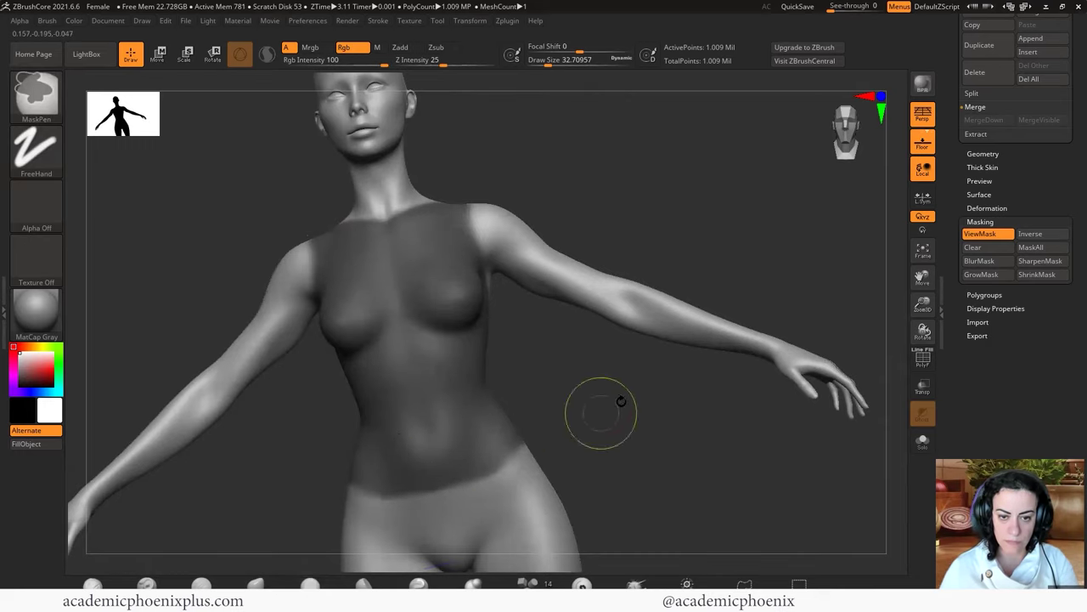
pyautogui.moveTo(607, 400)
pyautogui.mouseDown()
pyautogui.moveTo(621, 430)
pyautogui.moveTo(599, 438)
pyautogui.moveTo(461, 450)
pyautogui.mouseUp()
pyautogui.press('ctrl')
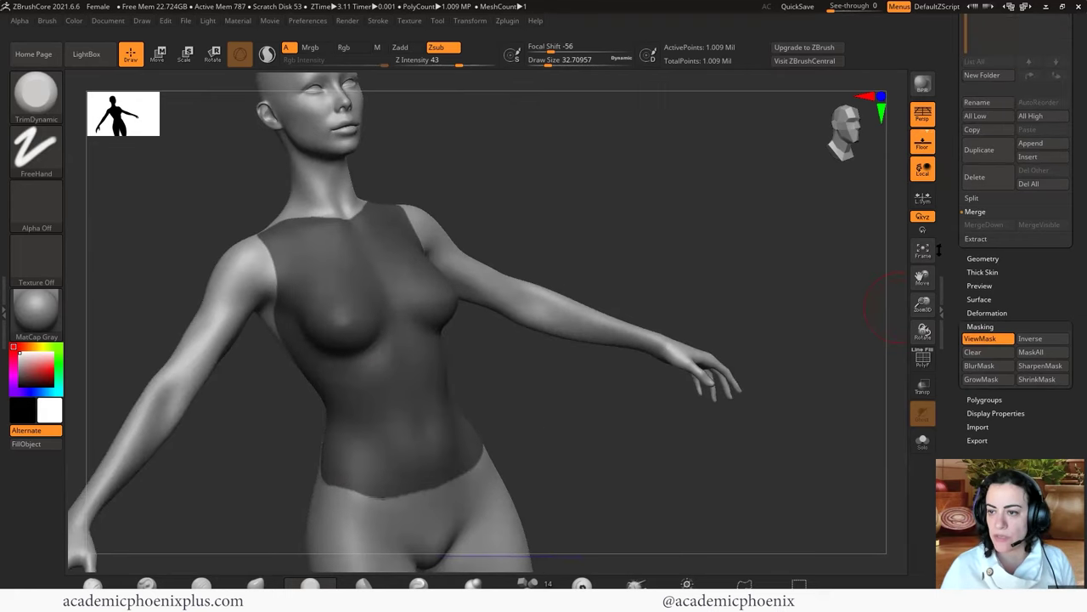
# Preview an extraction of the masked vest area at 0.02 thickness, checking it from the side, and discard the preview
pyautogui.moveTo(982, 246); pyautogui.dragTo(982, 259)
pyautogui.click(975, 250)
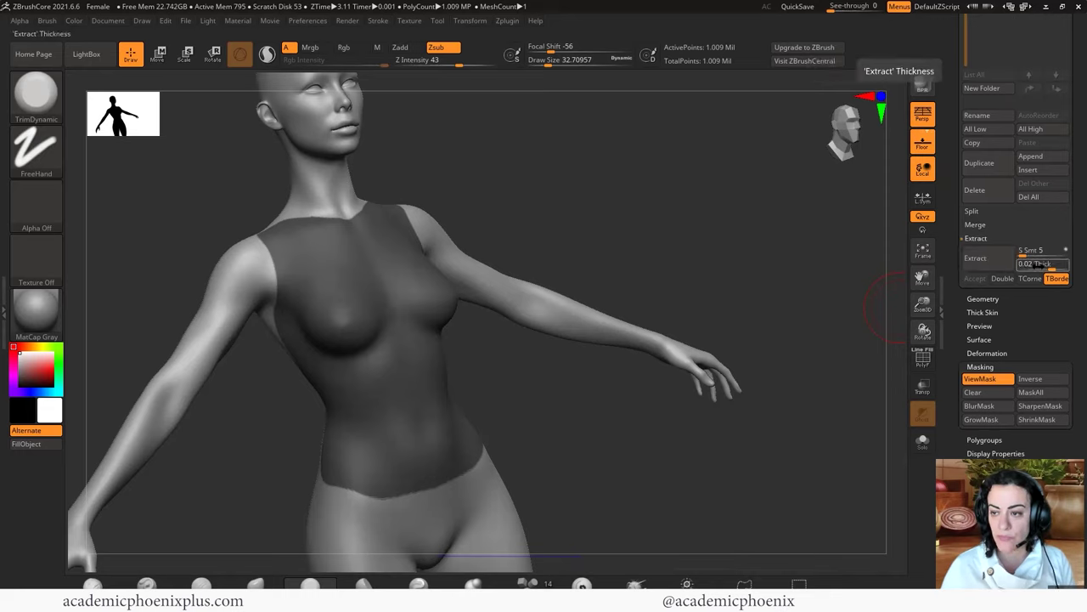
pyautogui.click(977, 258)
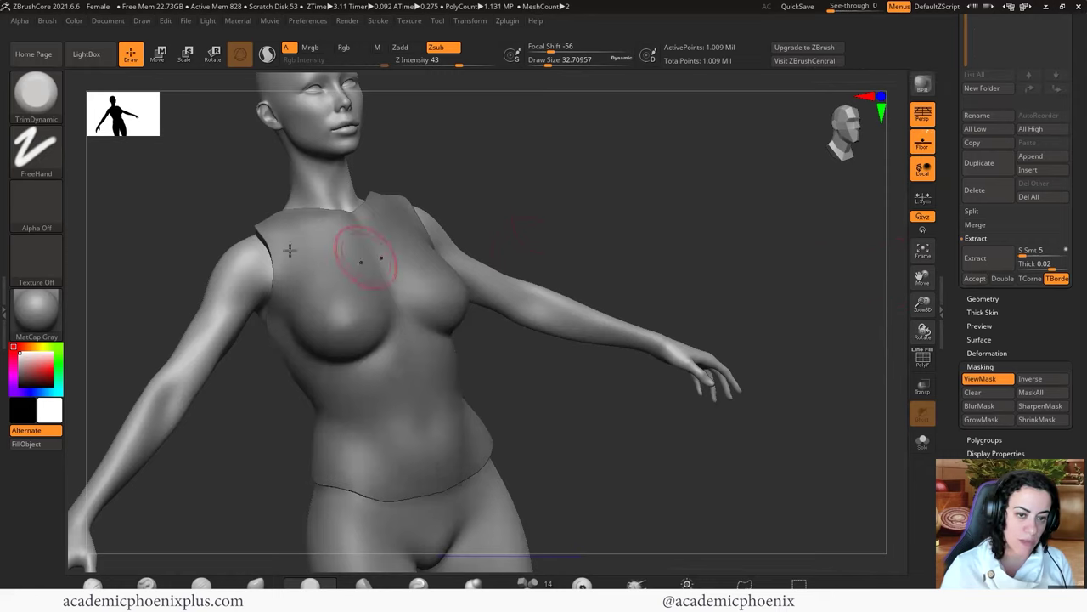
pyautogui.moveTo(609, 222); pyautogui.dragTo(638, 218)
pyautogui.moveTo(637, 217); pyautogui.dragTo(549, 232, button='right')
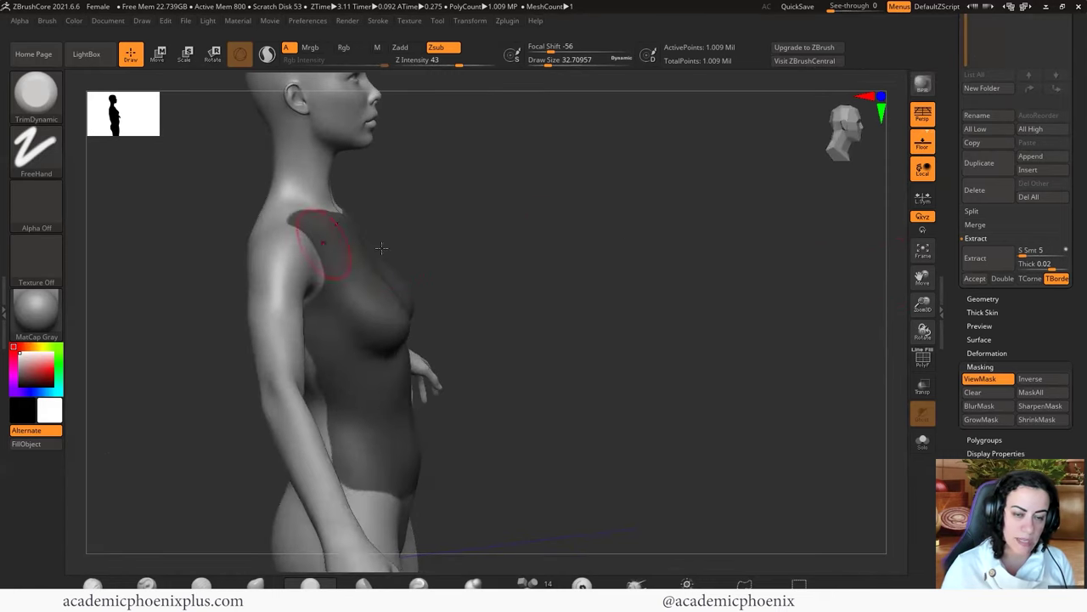
pyautogui.click(974, 279)
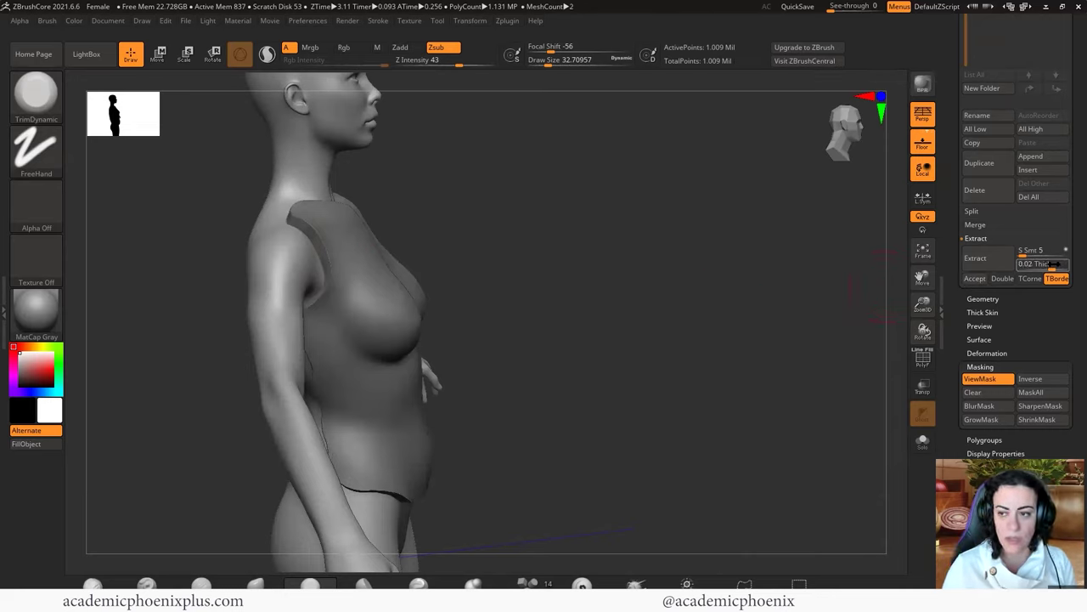
pyautogui.hotkey('ctrl', 'z')
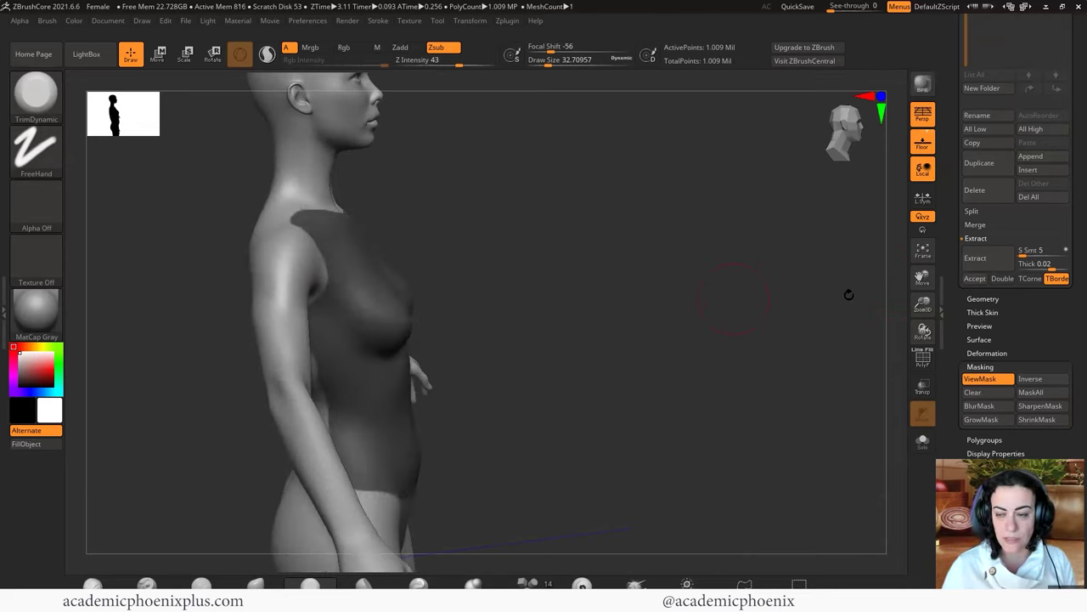
# Extract the masked vest area with a thickness of 0.01 and accept it as a new subtool
pyautogui.click(1057, 263)
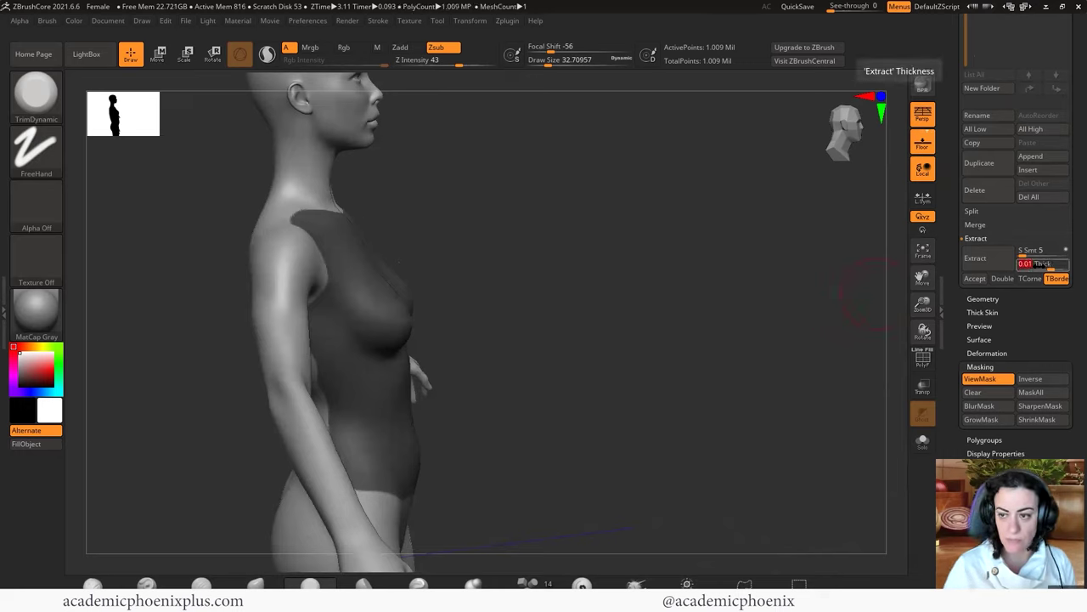
pyautogui.press('Return')
pyautogui.click(985, 258)
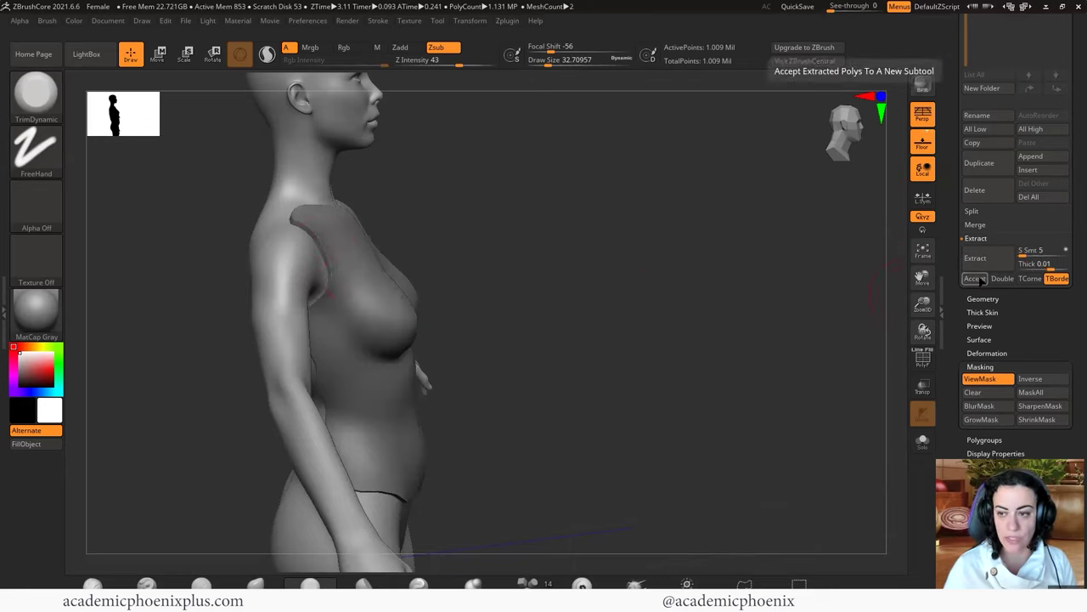
pyautogui.click(979, 278)
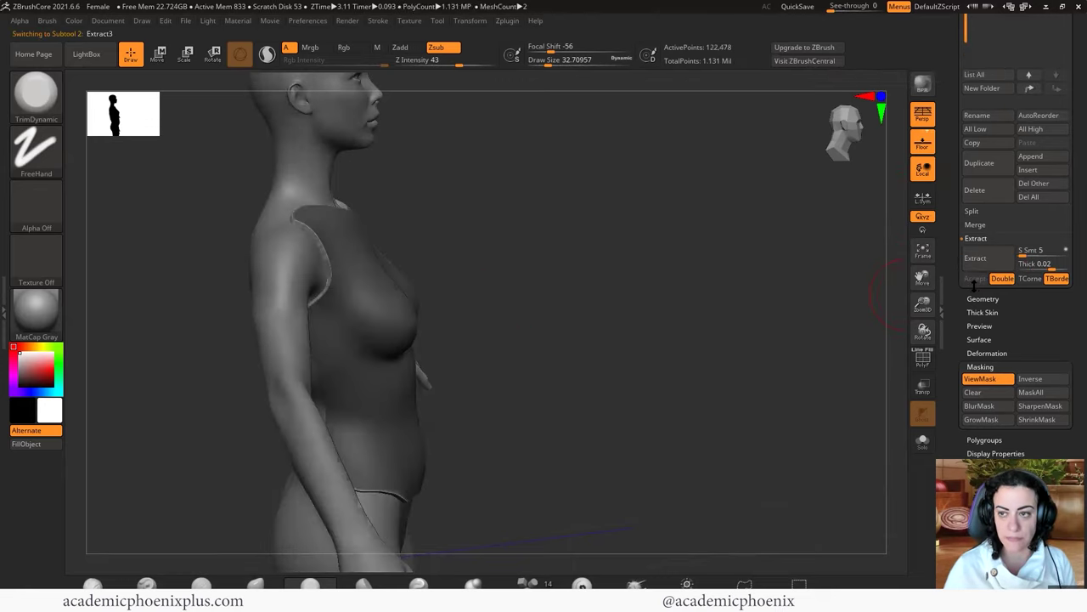
# Hide the female_zbrush subtool and clear the mask from the extracted vest
pyautogui.moveTo(953, 206); pyautogui.dragTo(945, 312)
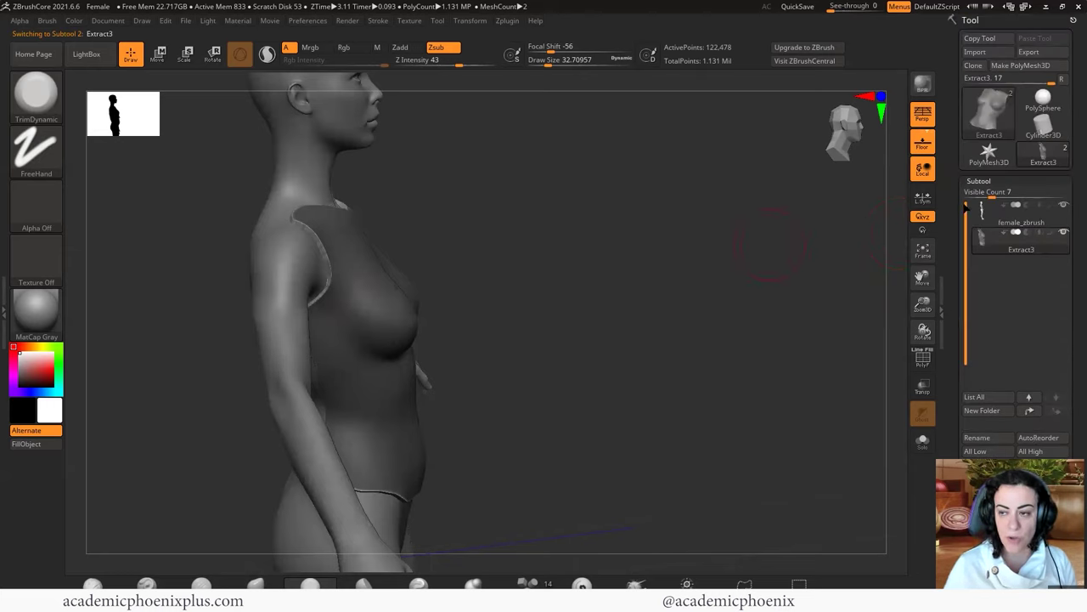
pyautogui.click(1065, 206)
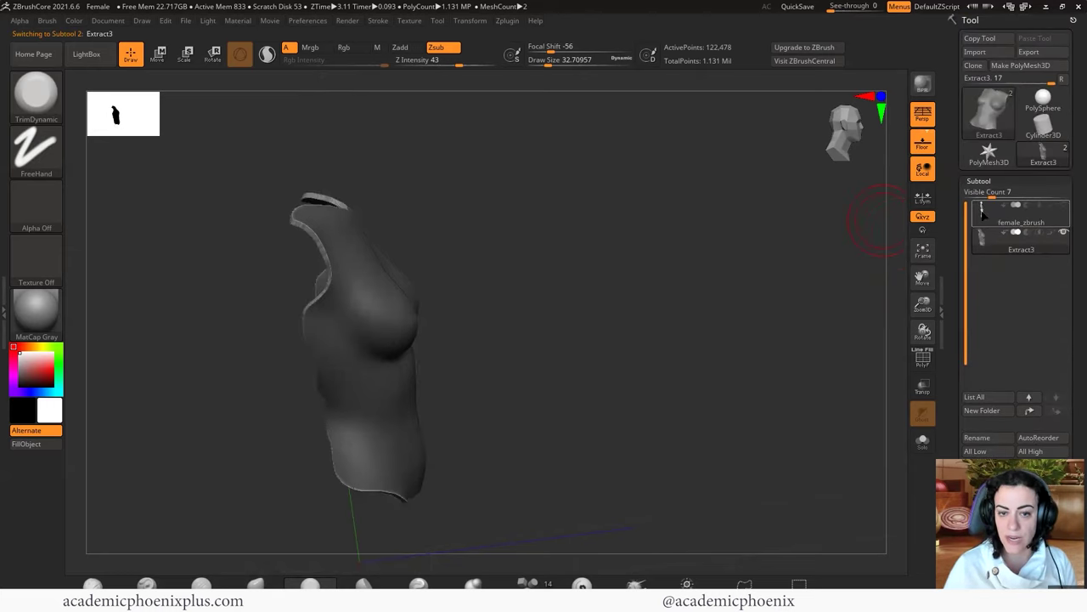
pyautogui.moveTo(527, 254); pyautogui.dragTo(747, 360)
pyautogui.moveTo(630, 365); pyautogui.dragTo(680, 338)
pyautogui.press('shift')
pyautogui.moveTo(483, 321); pyautogui.dragTo(459, 327)
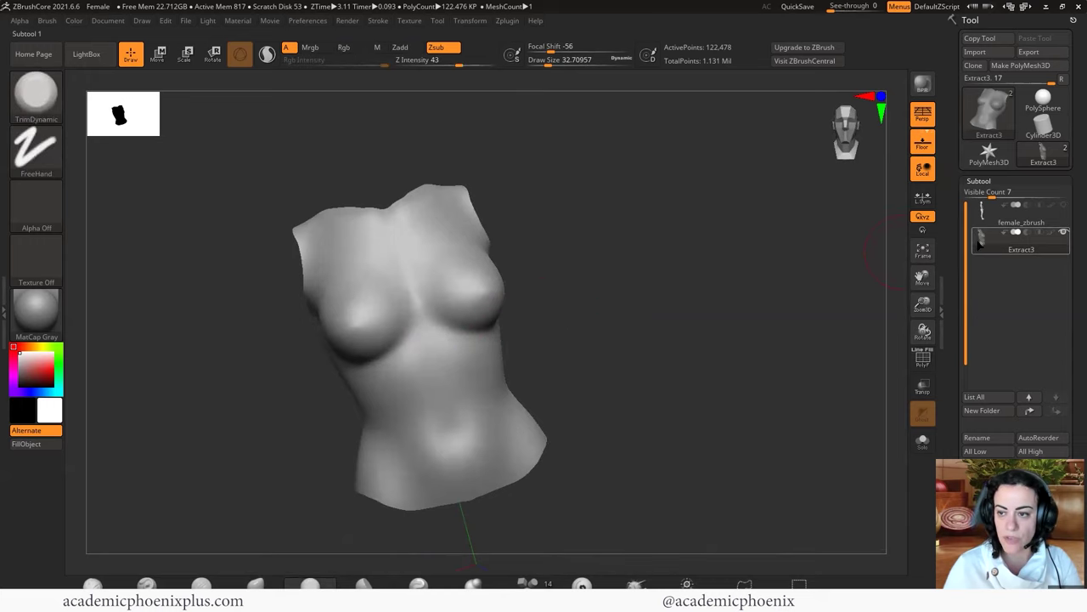
pyautogui.hotkey('ctrl', 'shift')
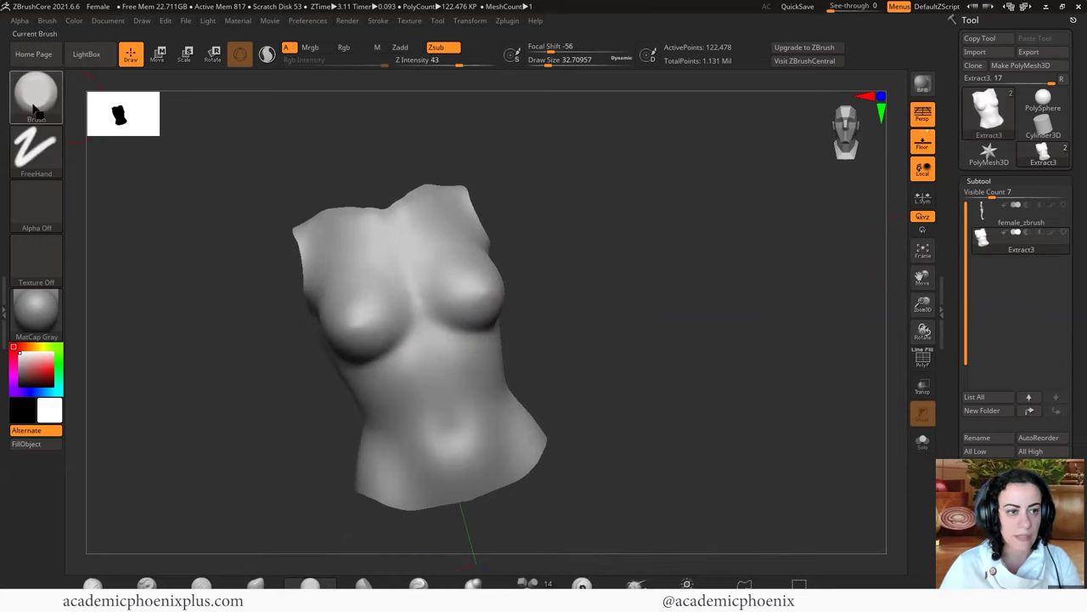
pyautogui.click(35, 100)
pyautogui.click(105, 158)
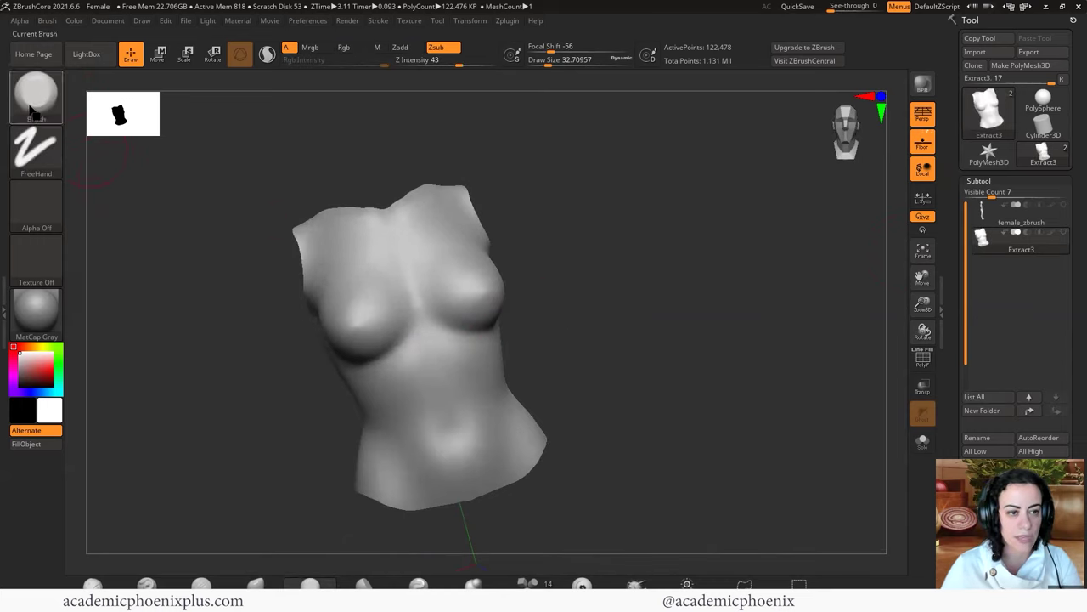
pyautogui.moveTo(548, 345); pyautogui.dragTo(402, 275)
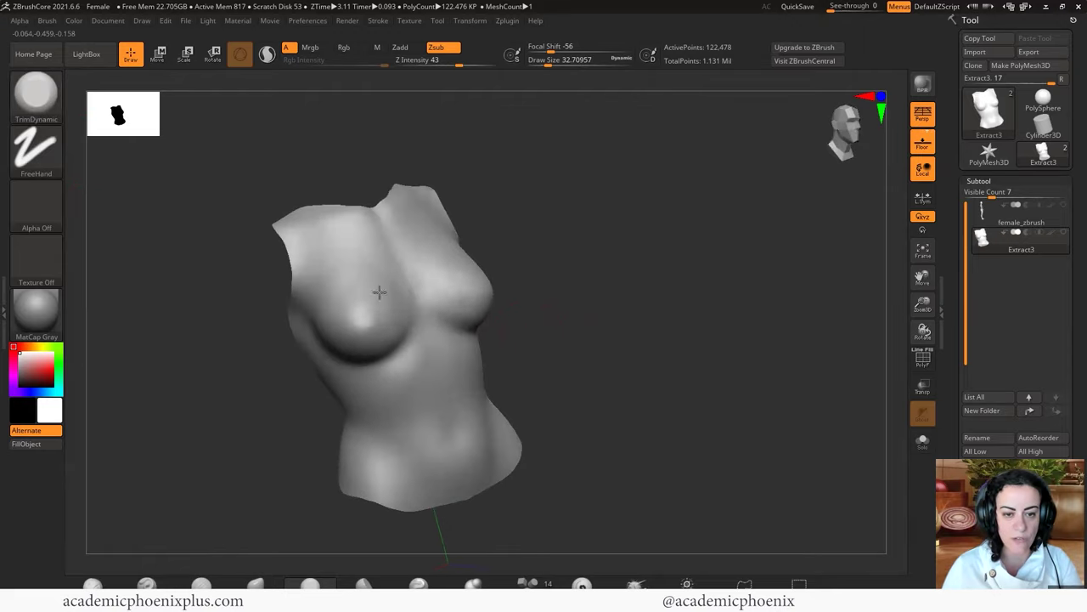
# Flatten the bust area of the extracted vest with the TrimDynamic brush, working from the front and both sides
pyautogui.moveTo(366, 334)
pyautogui.mouseDown()
pyautogui.moveTo(377, 323)
pyautogui.moveTo(372, 341)
pyautogui.mouseUp()
pyautogui.moveTo(349, 283)
pyautogui.mouseDown()
pyautogui.moveTo(348, 356)
pyautogui.moveTo(384, 296)
pyautogui.moveTo(360, 330)
pyautogui.mouseUp()
pyautogui.moveTo(386, 287)
pyautogui.mouseDown()
pyautogui.moveTo(365, 310)
pyautogui.moveTo(340, 307)
pyautogui.moveTo(359, 332)
pyautogui.moveTo(374, 293)
pyautogui.mouseUp()
pyautogui.moveTo(620, 323); pyautogui.dragTo(480, 316)
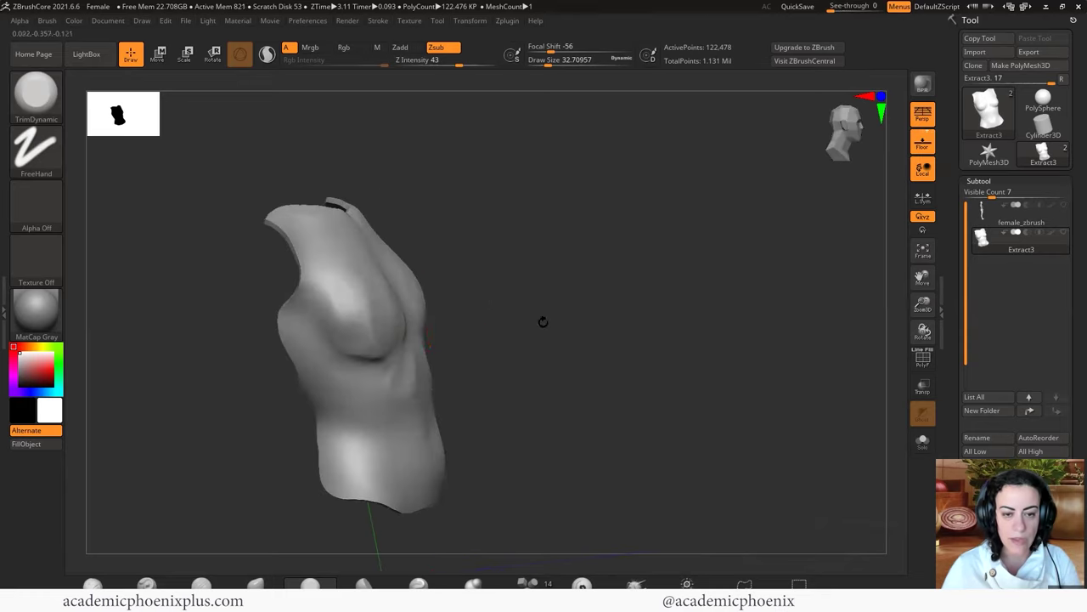
pyautogui.moveTo(560, 300)
pyautogui.mouseDown()
pyautogui.moveTo(369, 323)
pyautogui.moveTo(376, 286)
pyautogui.moveTo(362, 326)
pyautogui.mouseUp()
pyautogui.moveTo(600, 329); pyautogui.dragTo(476, 266)
pyautogui.moveTo(582, 254)
pyautogui.mouseDown()
pyautogui.moveTo(658, 263)
pyautogui.moveTo(619, 278)
pyautogui.mouseUp()
pyautogui.moveTo(363, 282)
pyautogui.mouseDown()
pyautogui.moveTo(385, 311)
pyautogui.moveTo(373, 347)
pyautogui.mouseUp()
pyautogui.moveTo(553, 367); pyautogui.dragTo(416, 382)
pyautogui.moveTo(416, 447); pyautogui.dragTo(459, 485)
pyautogui.moveTo(469, 324)
pyautogui.mouseDown()
pyautogui.moveTo(434, 281)
pyautogui.moveTo(401, 336)
pyautogui.mouseUp()
pyautogui.moveTo(547, 345)
pyautogui.mouseDown()
pyautogui.moveTo(481, 321)
pyautogui.moveTo(513, 308)
pyautogui.mouseUp()
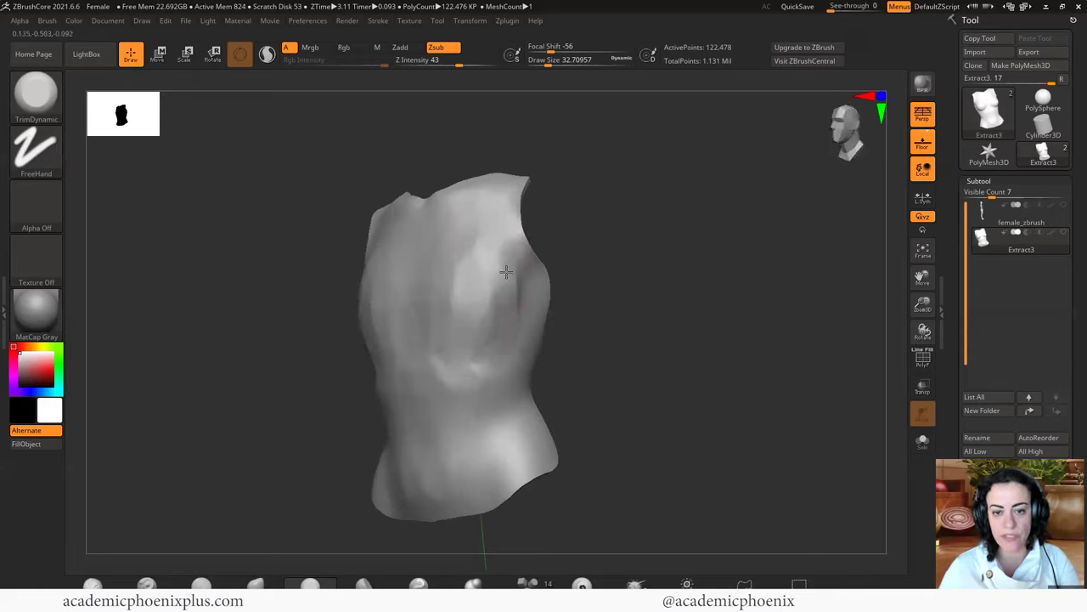
# Even out the vest's abdomen, waist and hip surfaces with the TrimDynamic brush
pyautogui.moveTo(519, 416); pyautogui.dragTo(490, 439)
pyautogui.moveTo(610, 387); pyautogui.dragTo(702, 375)
pyautogui.moveTo(677, 161); pyautogui.dragTo(677, 234)
pyautogui.moveTo(373, 195); pyautogui.dragTo(320, 190)
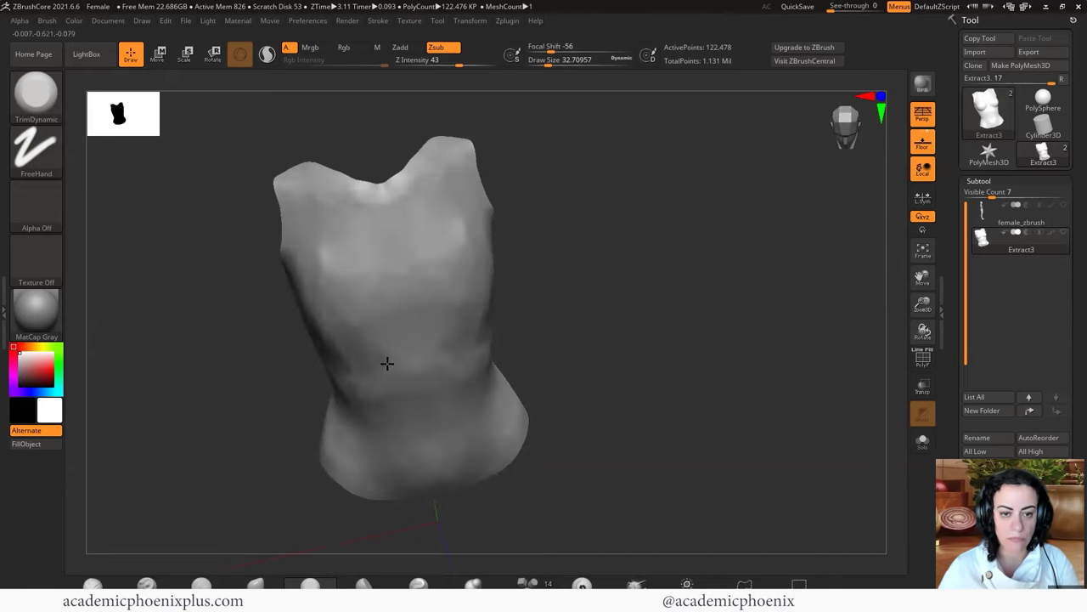
pyautogui.moveTo(429, 360); pyautogui.dragTo(438, 404)
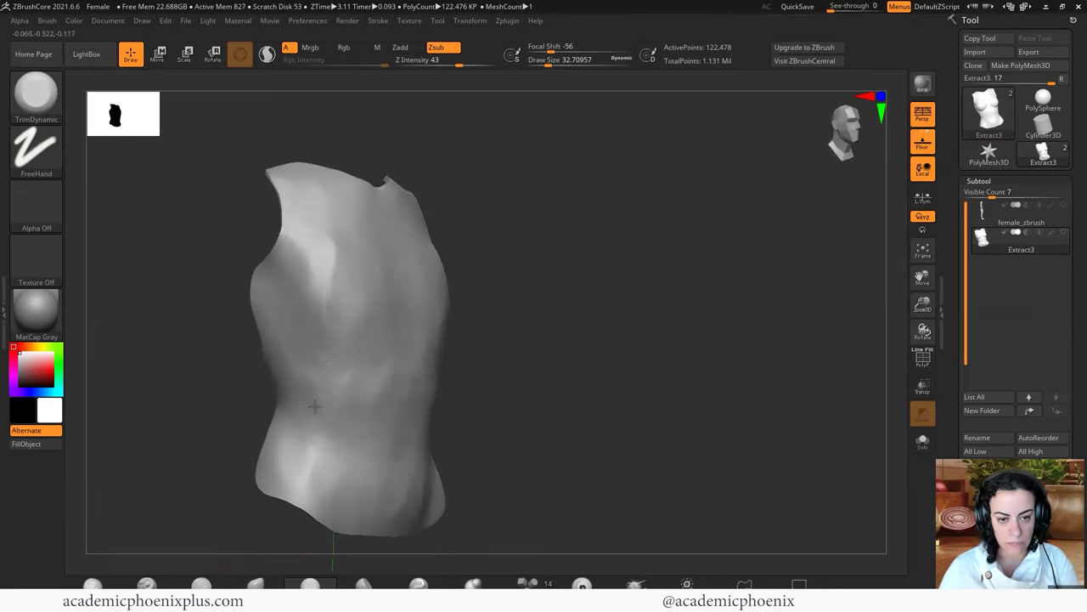
pyautogui.moveTo(522, 429); pyautogui.dragTo(458, 455)
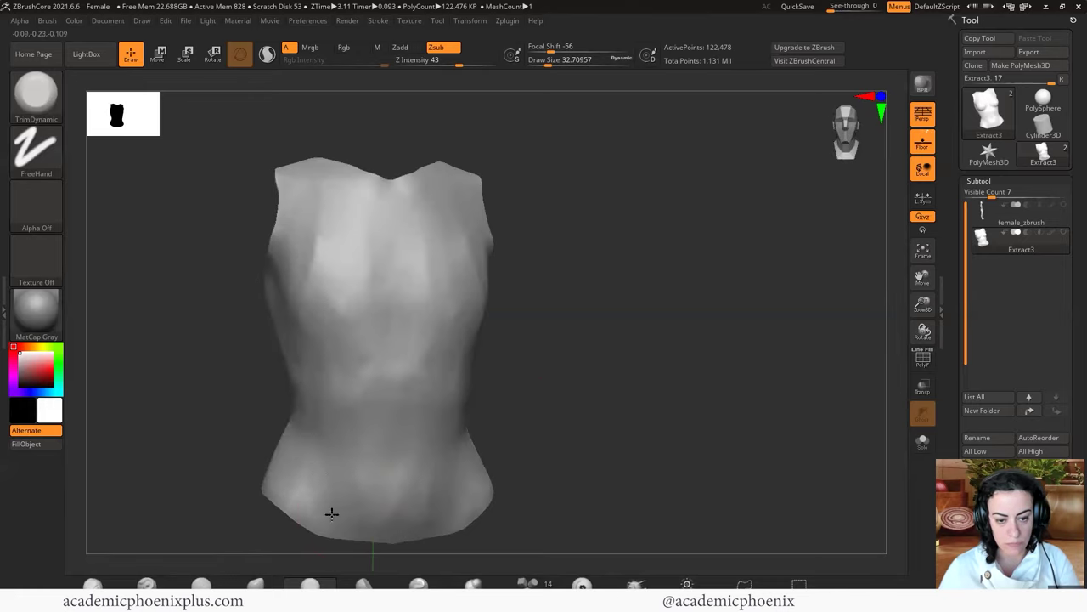
pyautogui.moveTo(436, 517); pyautogui.dragTo(357, 289)
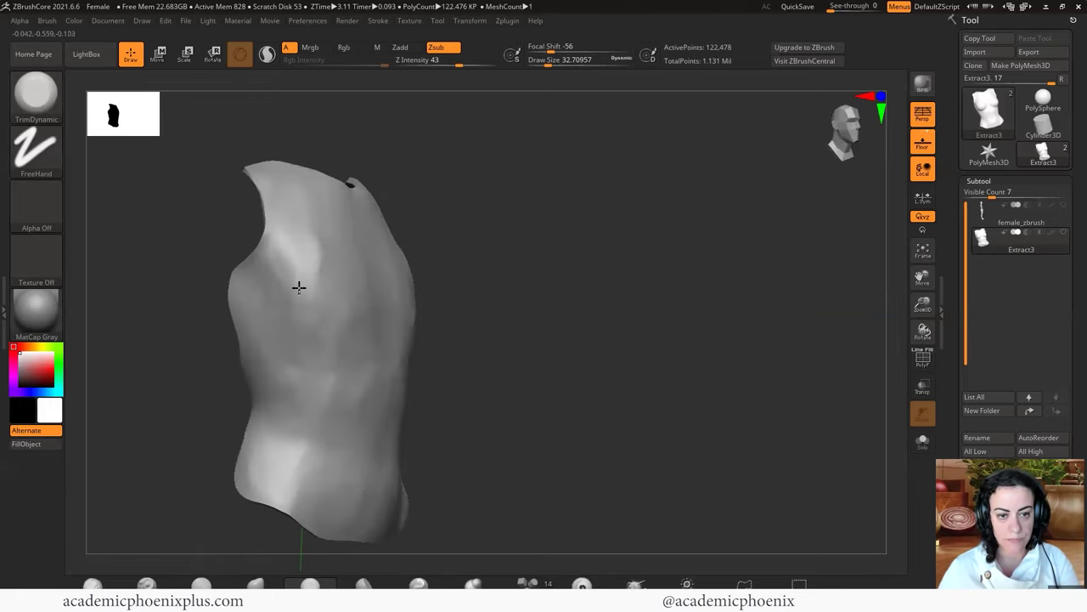
pyautogui.moveTo(444, 304); pyautogui.dragTo(708, 296)
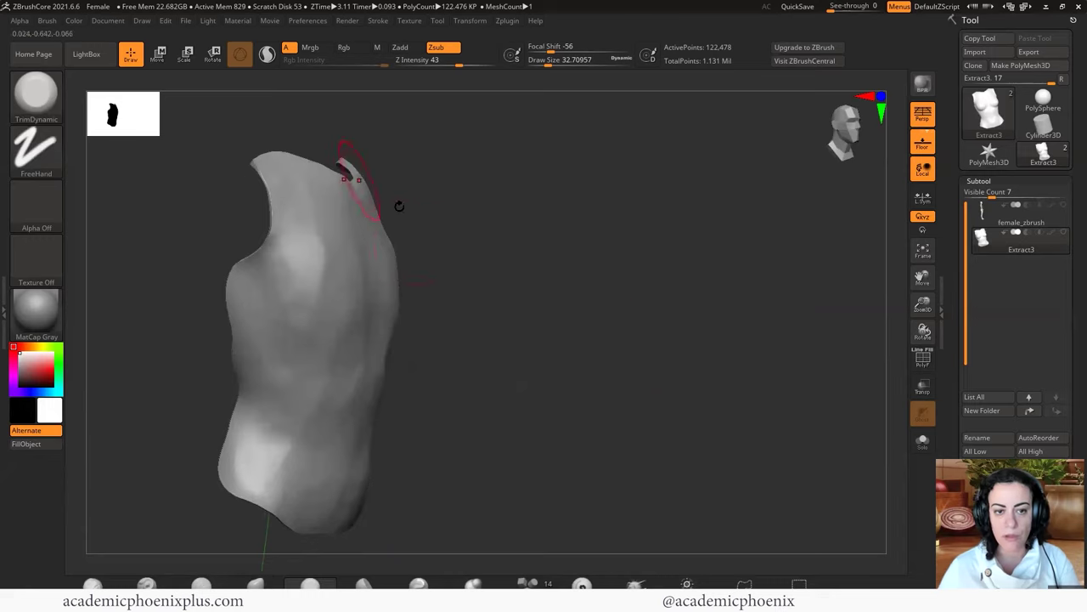
pyautogui.moveTo(519, 258); pyautogui.dragTo(583, 260)
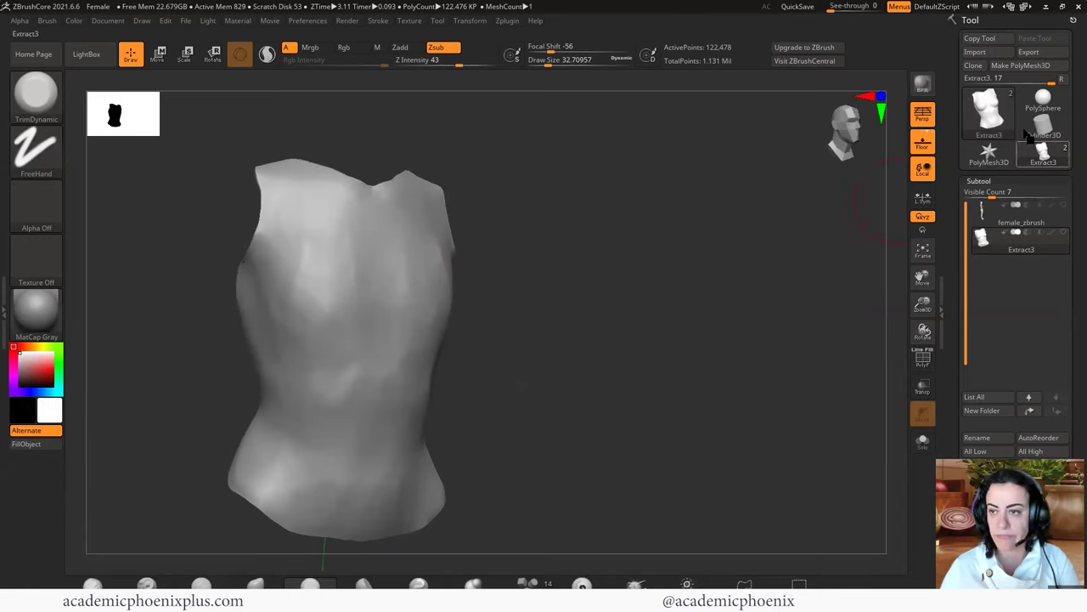
# Clear the mask from female_zbrush, show the body together with the vest, and make Extract3 the active subtool
pyautogui.click(982, 213)
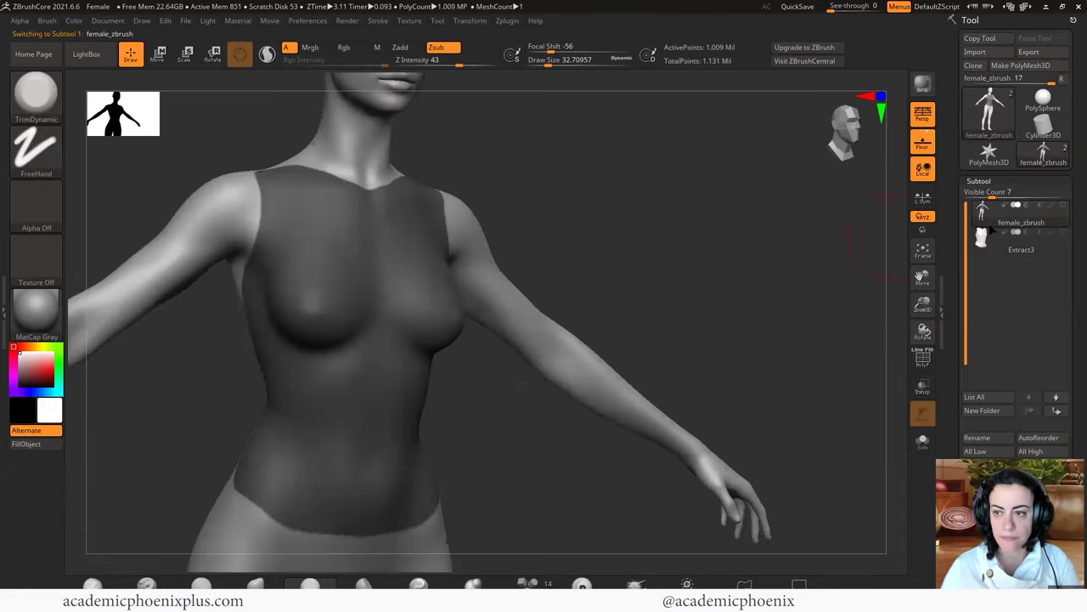
pyautogui.keyDown('ctrl'); pyautogui.moveTo(639, 222); pyautogui.dragTo(776, 333); pyautogui.keyUp('ctrl')
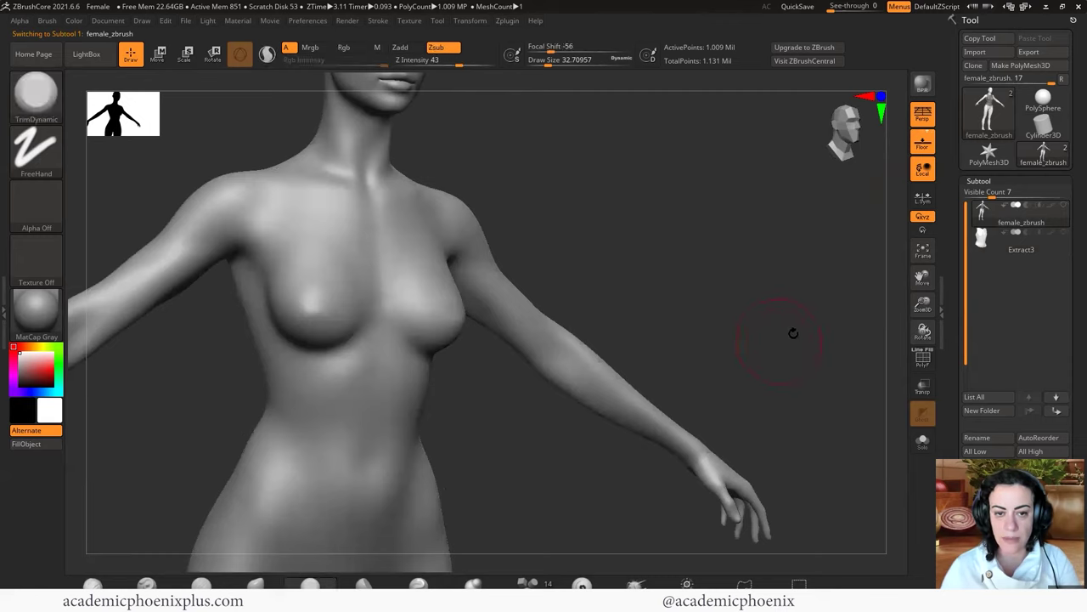
pyautogui.click(1063, 233)
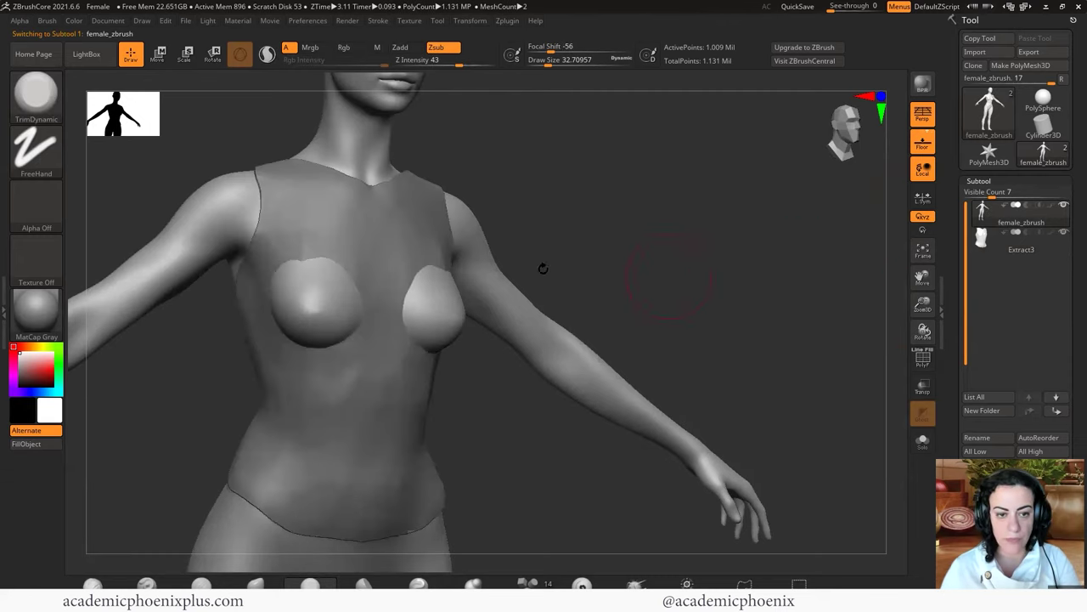
pyautogui.click(993, 238)
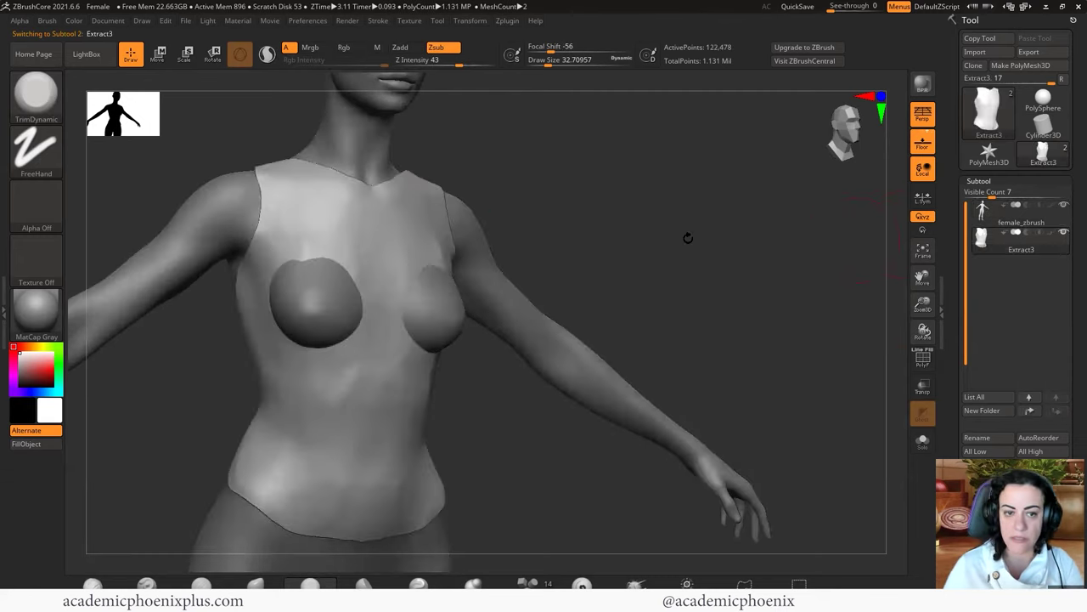
pyautogui.press('w')
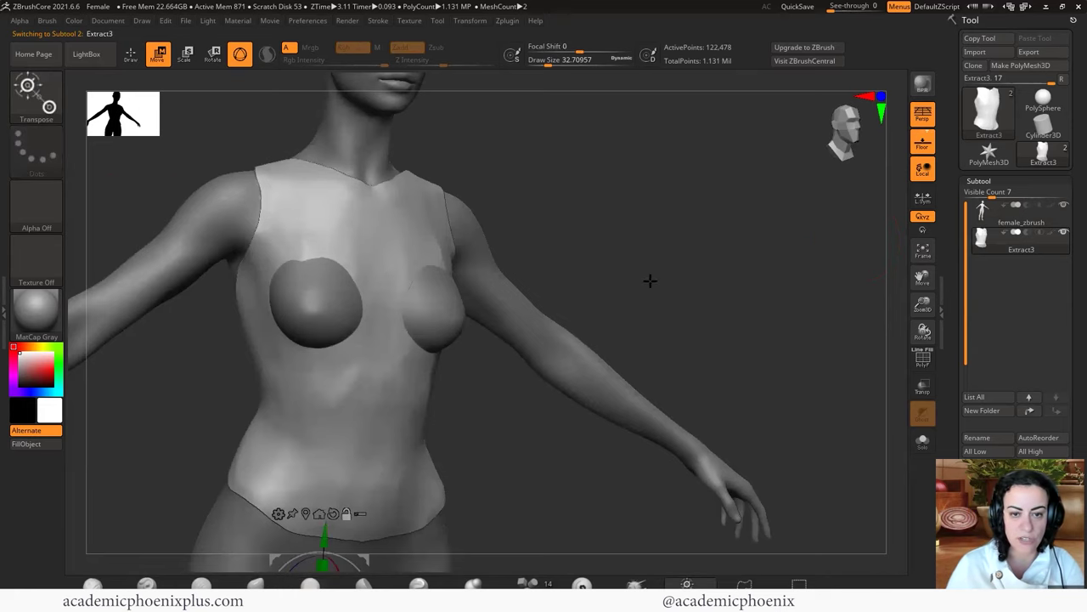
pyautogui.press('f')
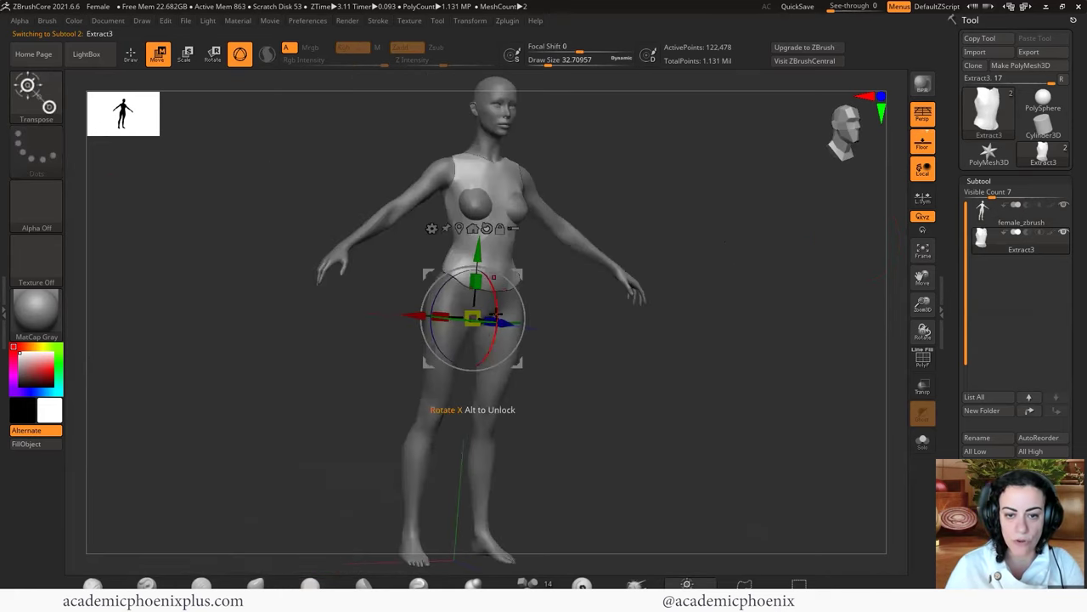
pyautogui.moveTo(604, 343); pyautogui.dragTo(639, 348)
pyautogui.moveTo(524, 331); pyautogui.dragTo(525, 331)
pyautogui.keyDown('alt'); pyautogui.moveTo(667, 225); pyautogui.dragTo(656, 282); pyautogui.keyUp('alt')
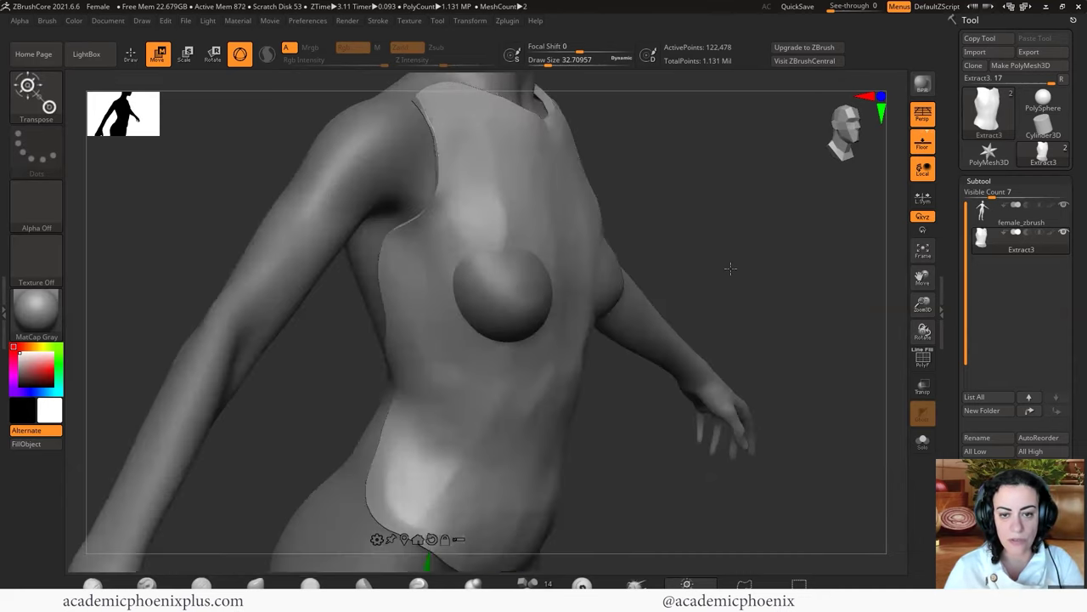
pyautogui.moveTo(730, 268); pyautogui.dragTo(763, 271)
pyautogui.click(39, 97)
pyautogui.click(125, 57)
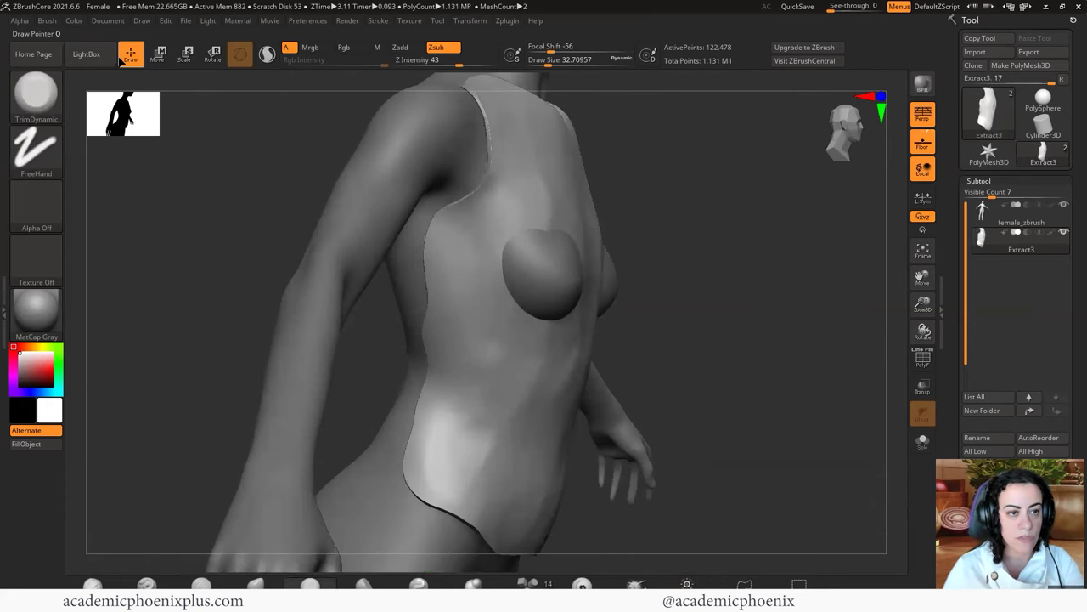
# With the Move brush at a draw size of about 65, pull the vest outward around the protruding breasts, undoing the last change
pyautogui.click(36, 92)
pyautogui.click(105, 158)
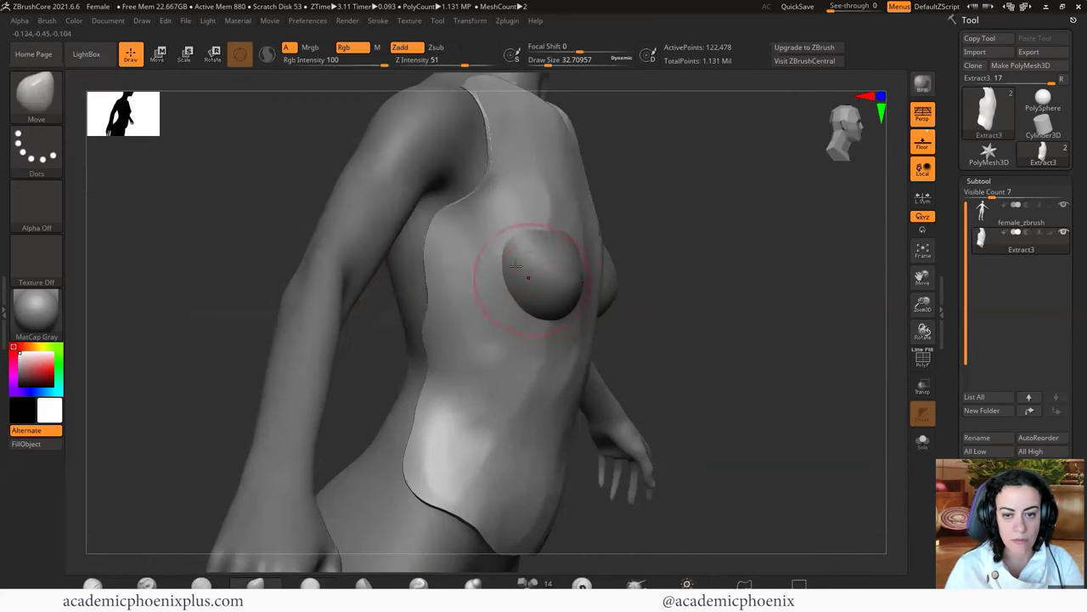
pyautogui.press(']')
pyautogui.press(']')
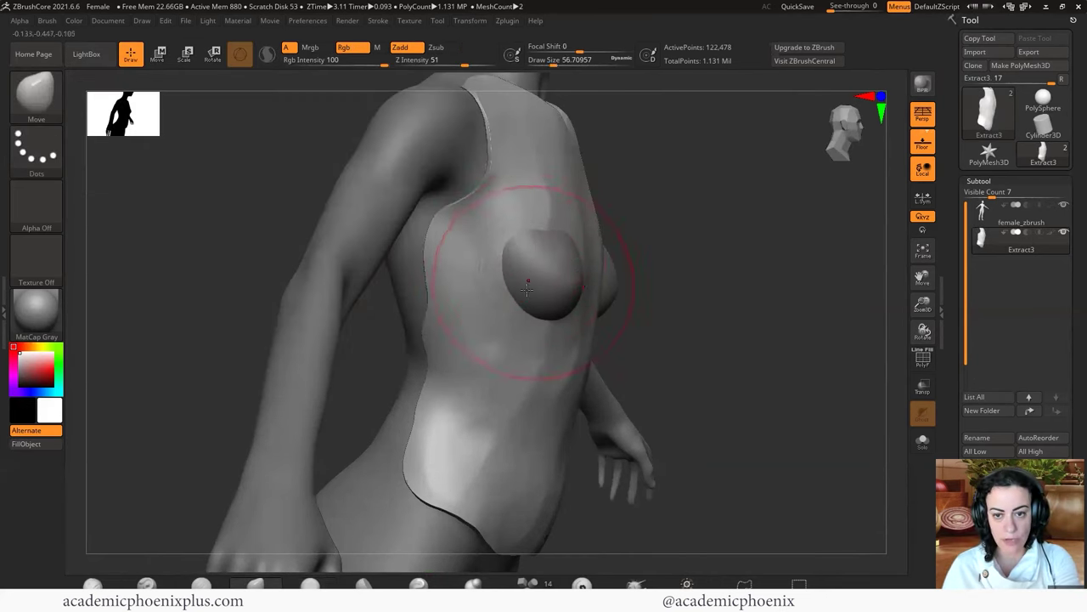
pyautogui.press(']')
pyautogui.press(']')
pyautogui.moveTo(518, 287); pyautogui.dragTo(537, 289)
pyautogui.moveTo(571, 245); pyautogui.dragTo(581, 248)
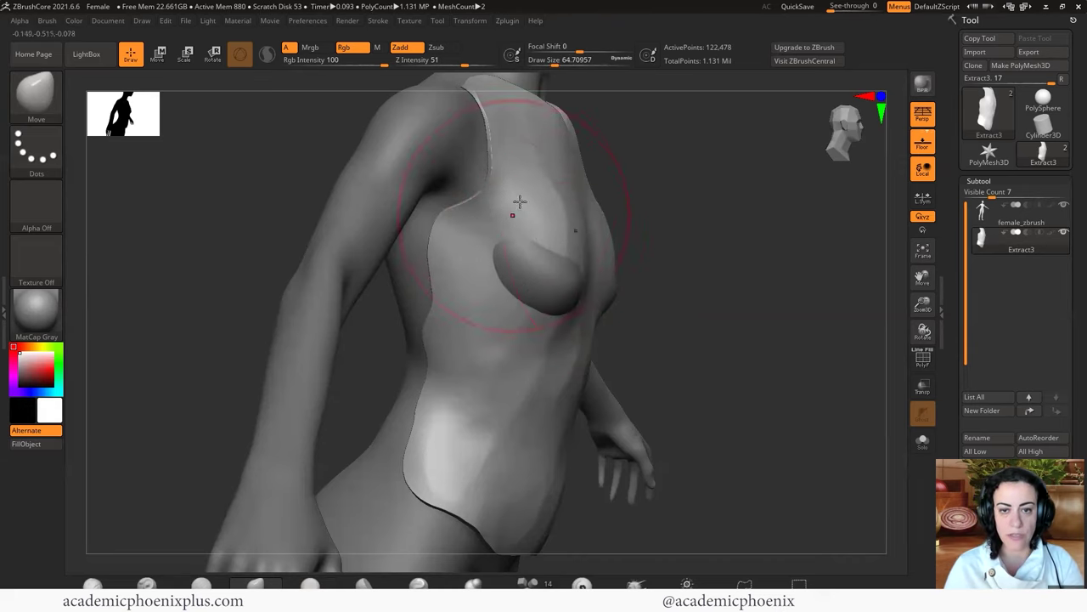
pyautogui.moveTo(517, 196); pyautogui.dragTo(501, 193)
pyautogui.moveTo(735, 250)
pyautogui.mouseDown()
pyautogui.moveTo(672, 260)
pyautogui.moveTo(736, 255)
pyautogui.mouseUp()
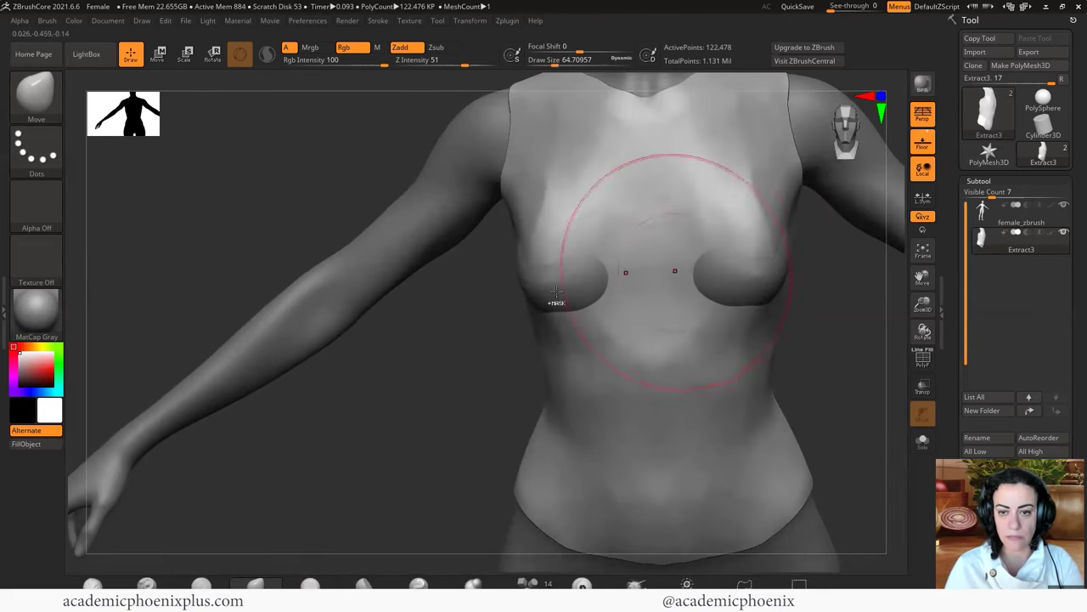
pyautogui.hotkey('ctrl', 'z')
# Pull the vest's bust and side surfaces outward with the Move brush until they cover the body's breasts
pyautogui.moveTo(404, 374); pyautogui.dragTo(566, 348)
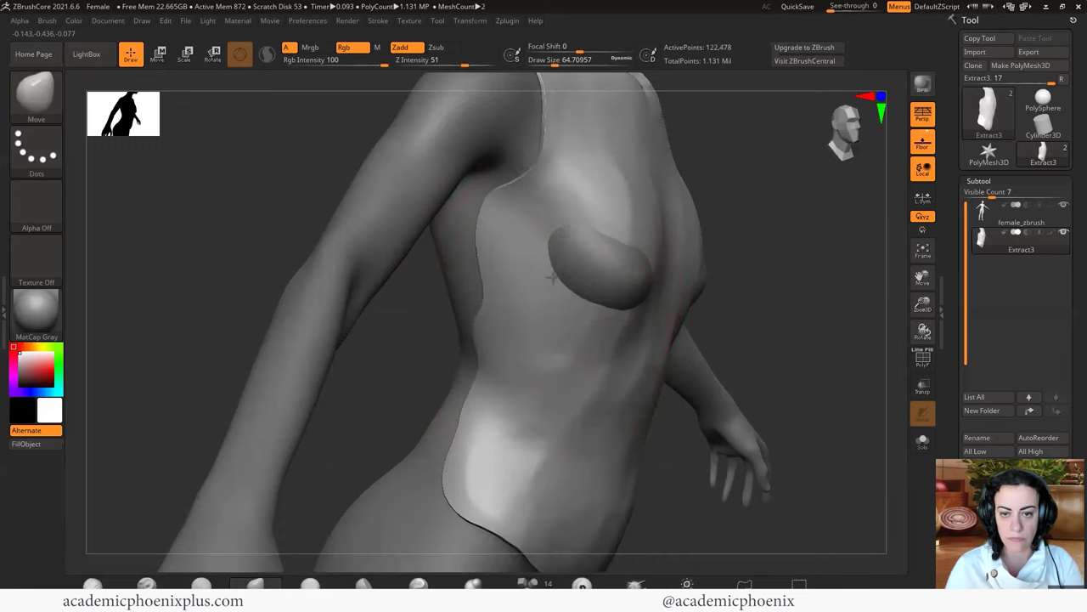
pyautogui.moveTo(552, 278); pyautogui.dragTo(585, 287)
pyautogui.moveTo(777, 247); pyautogui.dragTo(692, 250)
pyautogui.moveTo(585, 253)
pyautogui.mouseDown()
pyautogui.moveTo(558, 265)
pyautogui.moveTo(551, 238)
pyautogui.mouseUp()
pyautogui.moveTo(782, 356); pyautogui.dragTo(793, 352)
pyautogui.moveTo(807, 350); pyautogui.dragTo(867, 344)
pyautogui.moveTo(804, 260); pyautogui.dragTo(817, 262)
pyautogui.moveTo(744, 369)
pyautogui.mouseDown()
pyautogui.moveTo(757, 370)
pyautogui.moveTo(723, 405)
pyautogui.mouseUp()
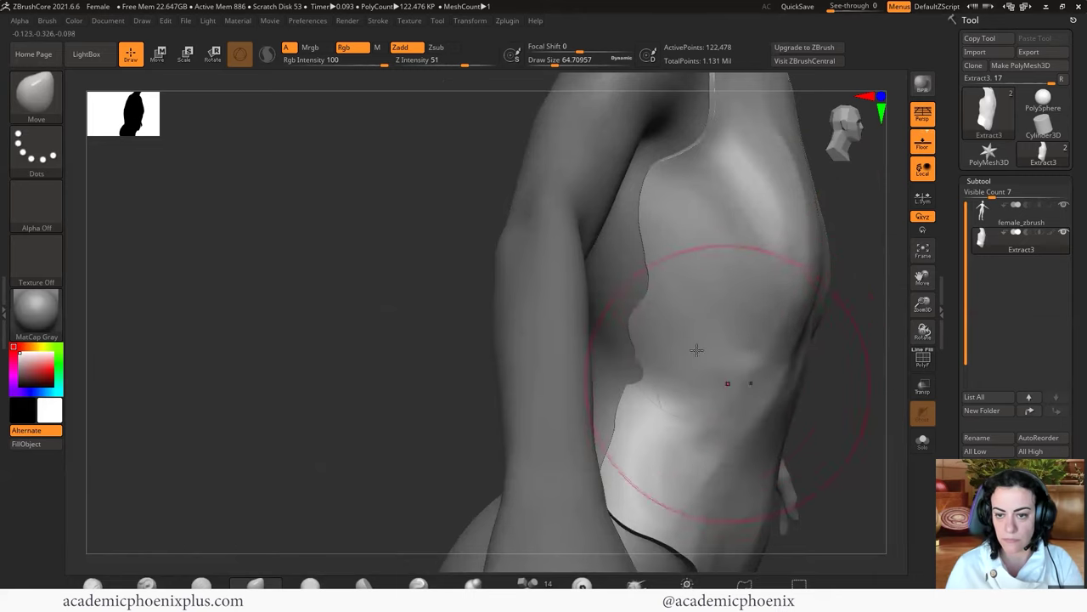
# Adjust the vest's bust and abdomen profile with the Move brush, checking the shape from three-quarter and side views
pyautogui.moveTo(841, 388); pyautogui.dragTo(661, 376)
pyautogui.keyDown('alt'); pyautogui.moveTo(580, 380); pyautogui.dragTo(496, 297); pyautogui.keyUp('alt')
pyautogui.moveTo(549, 240)
pyautogui.mouseDown()
pyautogui.moveTo(501, 241)
pyautogui.moveTo(751, 395)
pyautogui.moveTo(736, 385)
pyautogui.mouseUp()
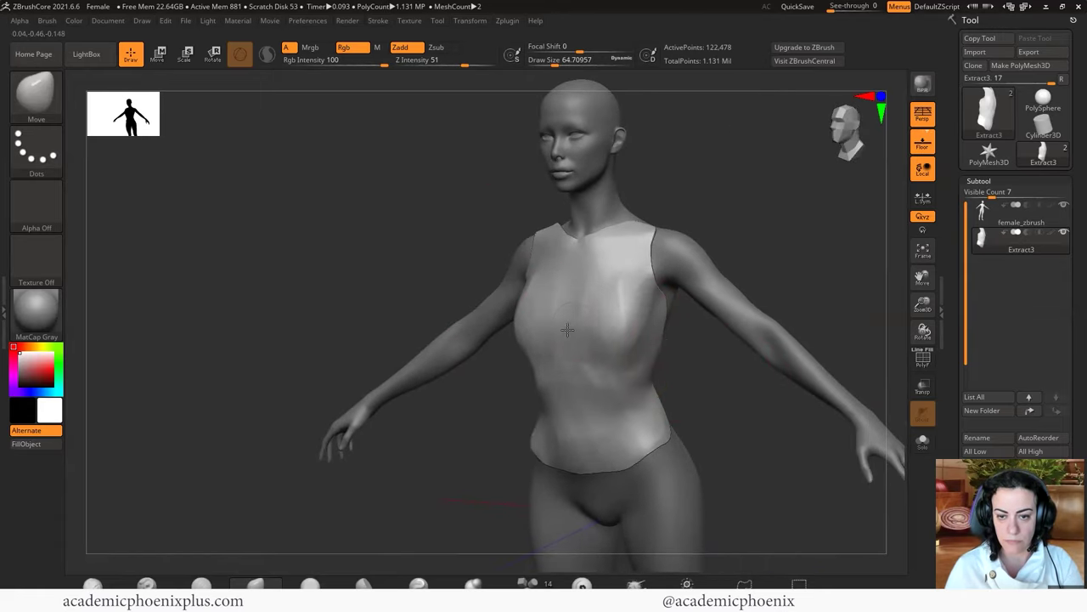
pyautogui.moveTo(566, 330); pyautogui.dragTo(557, 328)
pyautogui.moveTo(662, 359); pyautogui.dragTo(634, 367)
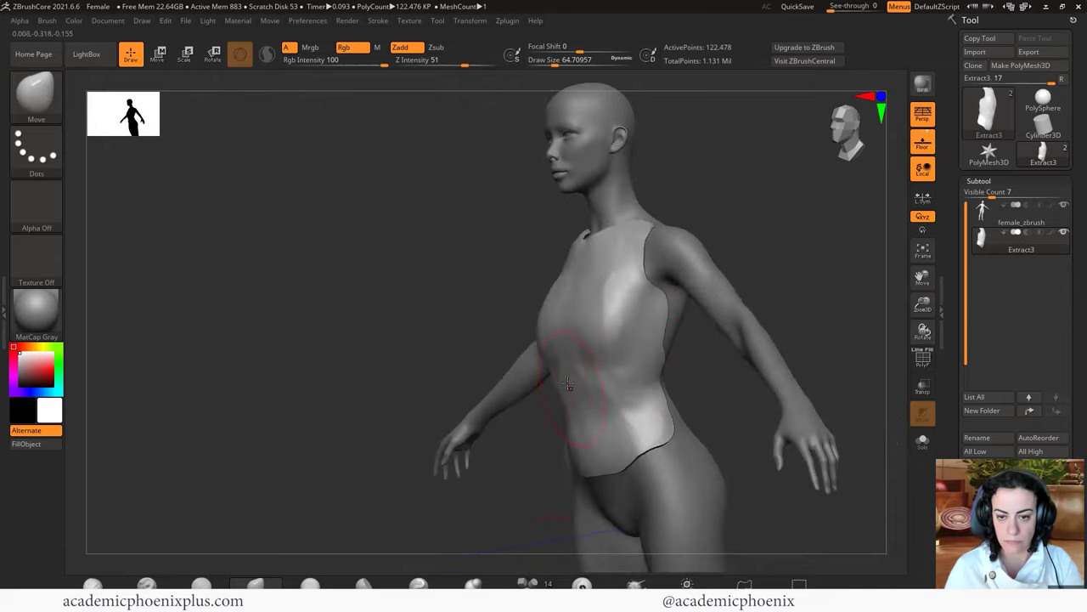
pyautogui.moveTo(723, 389); pyautogui.dragTo(586, 406)
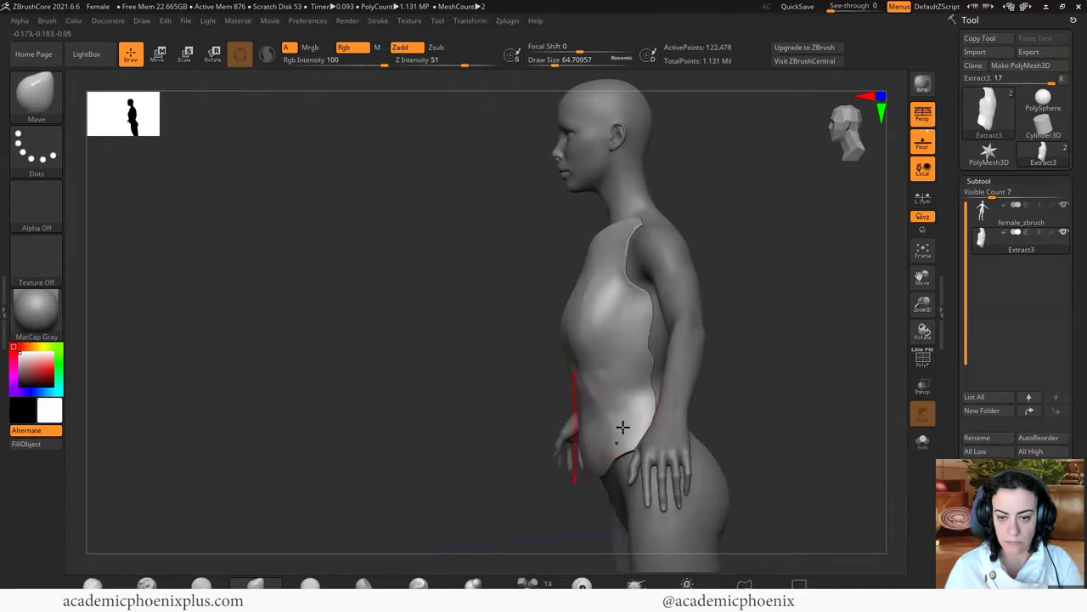
pyautogui.moveTo(737, 402); pyautogui.dragTo(786, 397)
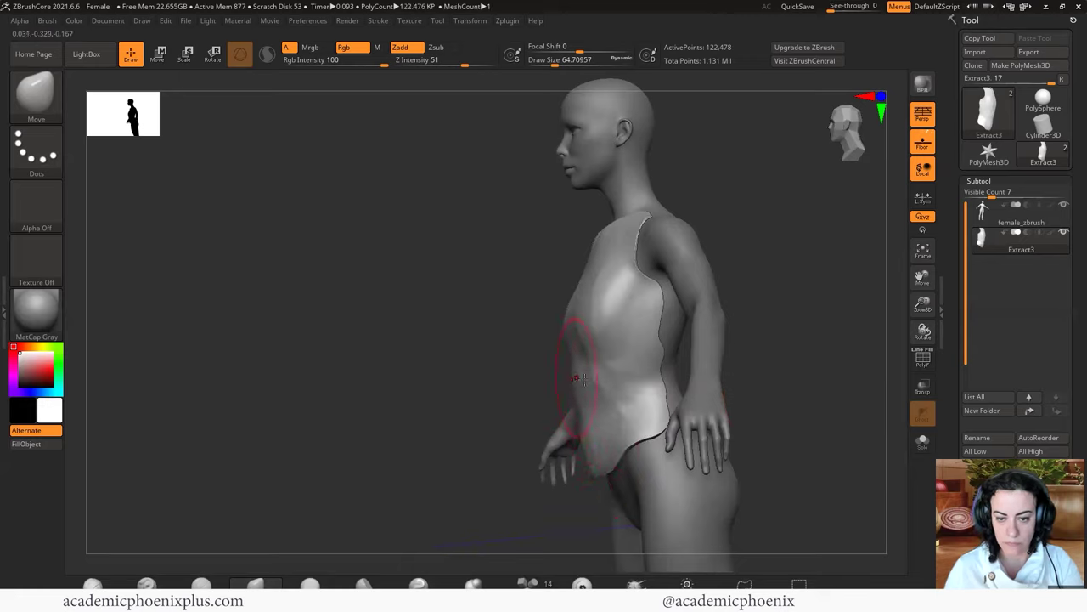
pyautogui.moveTo(754, 355)
pyautogui.mouseDown()
pyautogui.moveTo(733, 388)
pyautogui.moveTo(722, 387)
pyautogui.mouseUp()
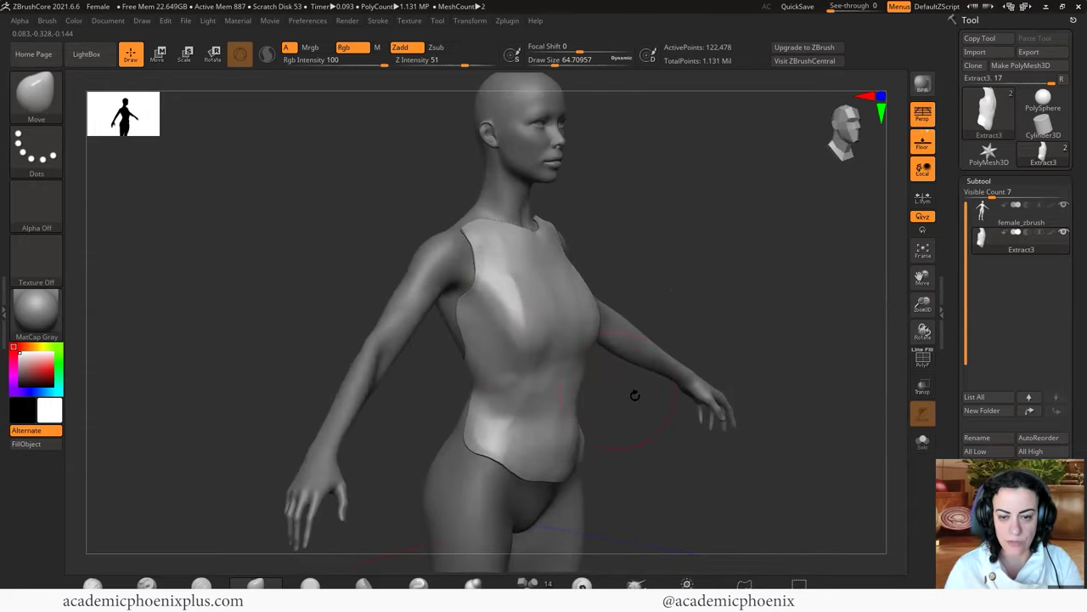
# Refine the vest's contour below the bust and along the upper chest with the Move brush
pyautogui.moveTo(634, 396)
pyautogui.mouseDown()
pyautogui.moveTo(524, 346)
pyautogui.moveTo(704, 368)
pyautogui.mouseUp()
pyautogui.moveTo(585, 370)
pyautogui.mouseDown()
pyautogui.moveTo(539, 393)
pyautogui.moveTo(605, 383)
pyautogui.mouseUp()
pyautogui.moveTo(815, 220); pyautogui.dragTo(727, 232)
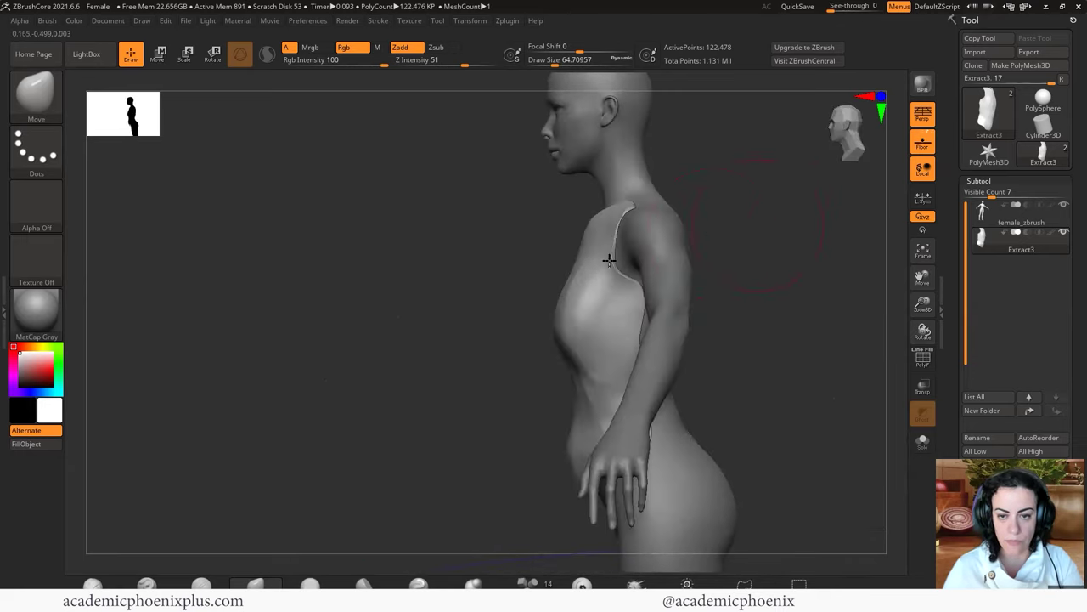
pyautogui.moveTo(574, 265)
pyautogui.mouseDown()
pyautogui.moveTo(565, 264)
pyautogui.moveTo(821, 254)
pyautogui.mouseUp()
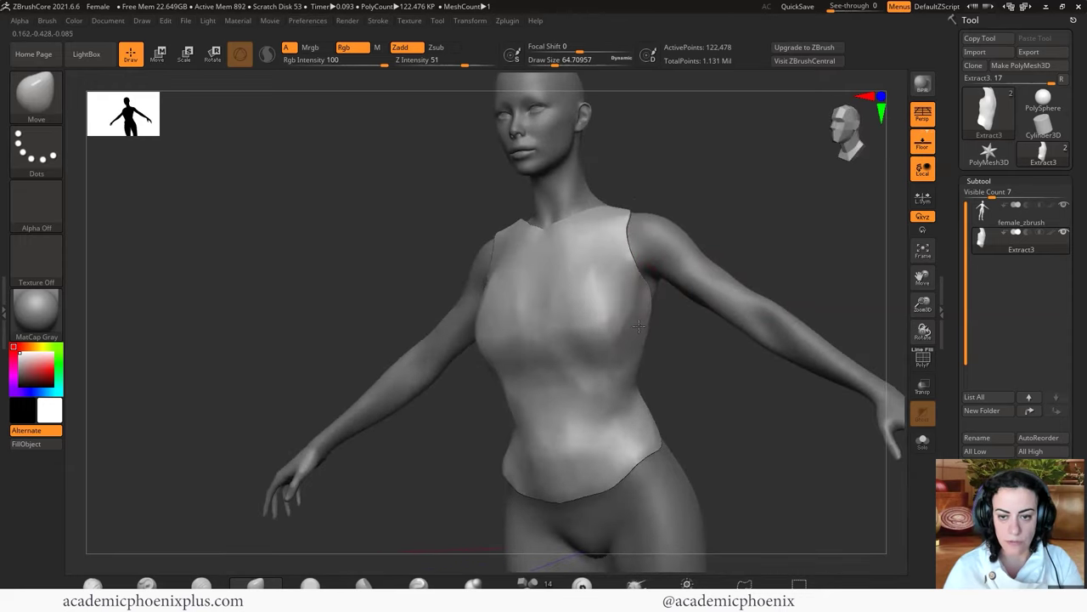
pyautogui.moveTo(686, 360); pyautogui.dragTo(748, 373)
pyautogui.moveTo(716, 189); pyautogui.dragTo(815, 204)
pyautogui.press('f')
pyautogui.moveTo(681, 282); pyautogui.dragTo(636, 305)
# Reposition the unlocked transform gizmo from the thighs to the chest of the vest, and return to drawing mode
pyautogui.press('w')
pyautogui.moveTo(716, 289); pyautogui.dragTo(714, 367)
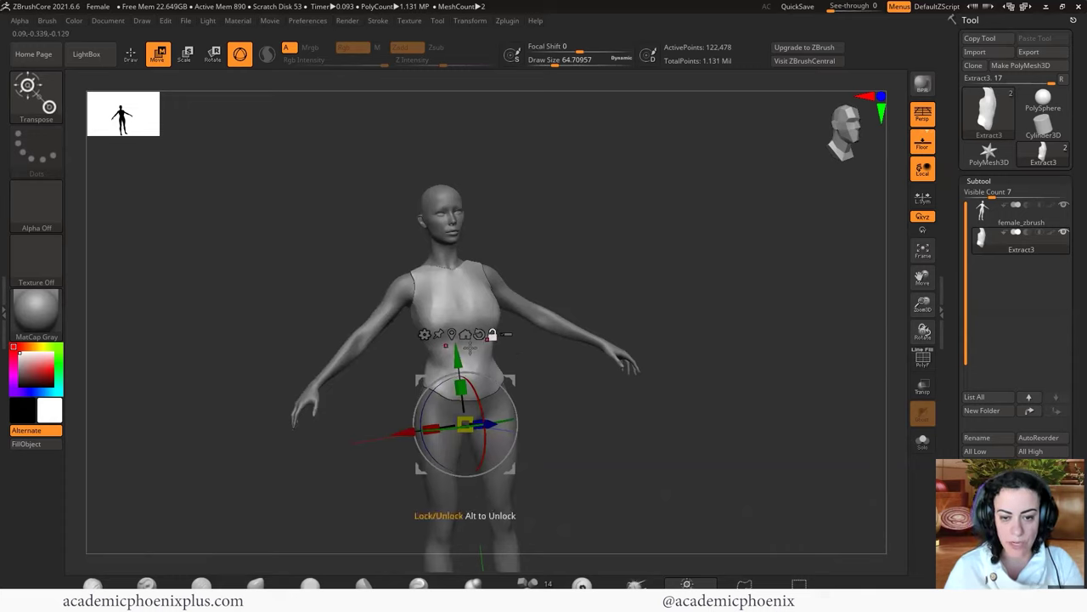
pyautogui.keyDown('alt'); pyautogui.moveTo(457, 359); pyautogui.dragTo(445, 250); pyautogui.keyUp('alt')
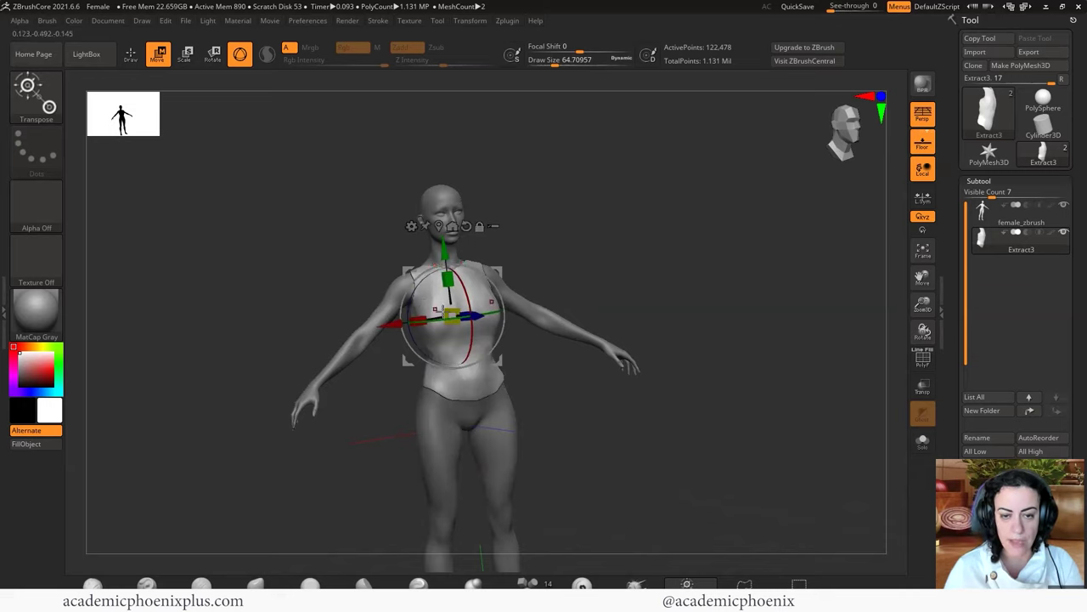
pyautogui.moveTo(730, 254); pyautogui.dragTo(599, 307)
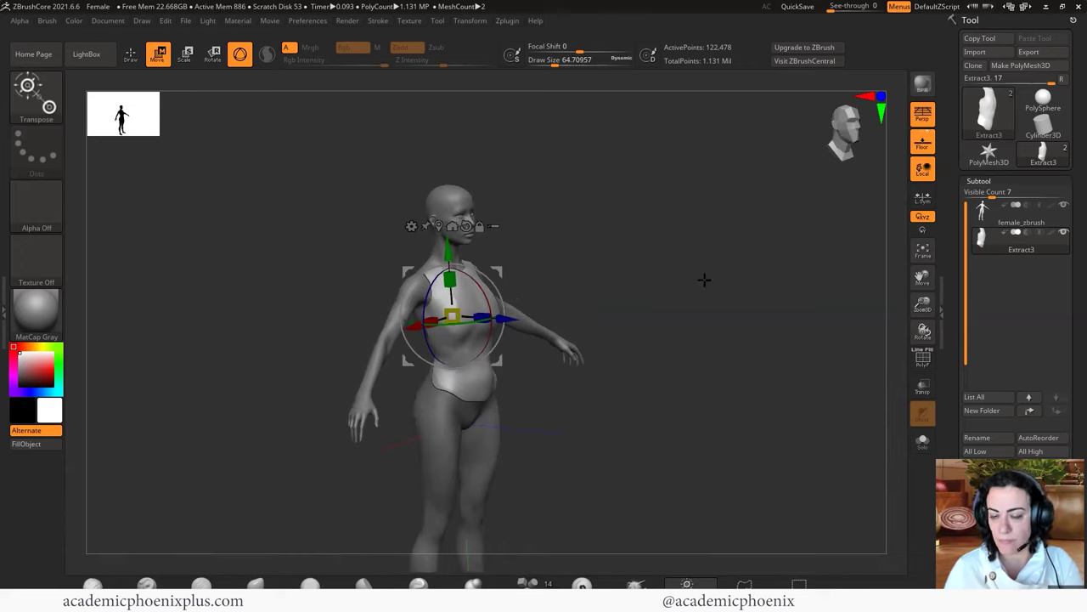
pyautogui.keyDown('alt'); pyautogui.moveTo(643, 271); pyautogui.dragTo(652, 304); pyautogui.keyUp('alt')
pyautogui.moveTo(739, 270)
pyautogui.keyDown('alt'); pyautogui.mouseDown()
pyautogui.moveTo(705, 300)
pyautogui.moveTo(619, 251)
pyautogui.moveTo(653, 246)
pyautogui.moveTo(585, 243)
pyautogui.mouseUp(); pyautogui.keyUp('alt')
pyautogui.press('q')
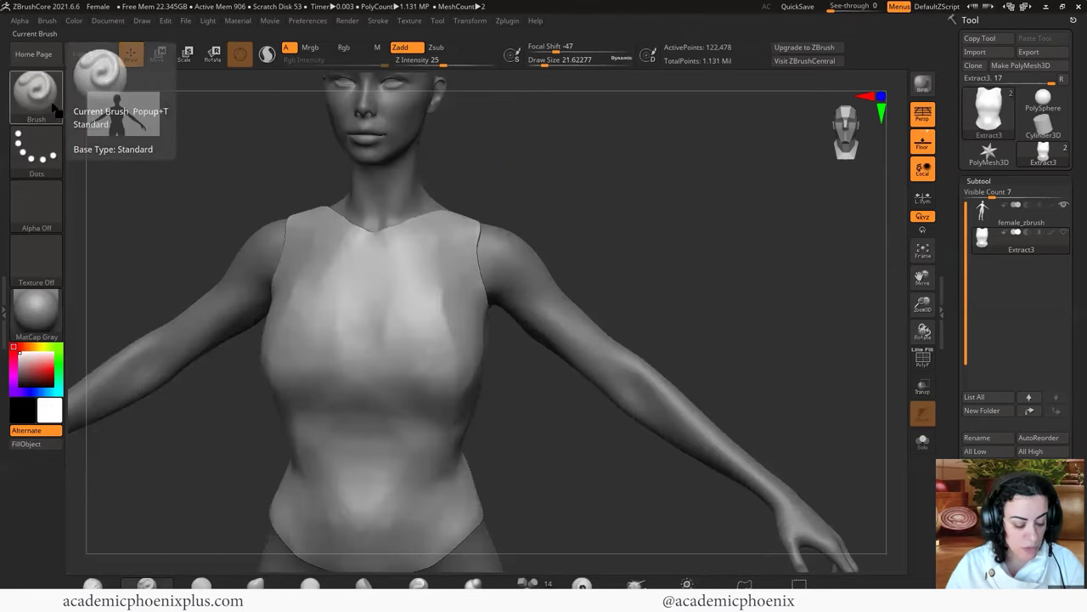
# Check the modifier brushes and stroke types, and choose MaskCircle as the masking brush
pyautogui.press('shift')
pyautogui.press('ctrl')
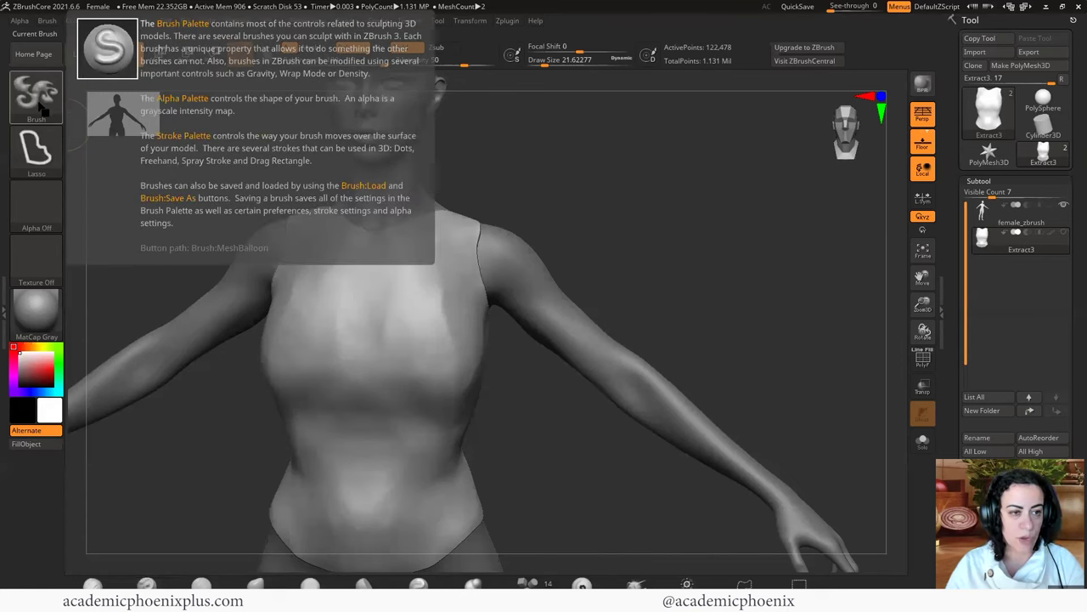
pyautogui.keyDown('ctrl'); pyautogui.click(37, 106); pyautogui.keyUp('ctrl')
pyautogui.keyDown('ctrl'); pyautogui.click(44, 105); pyautogui.keyUp('ctrl')
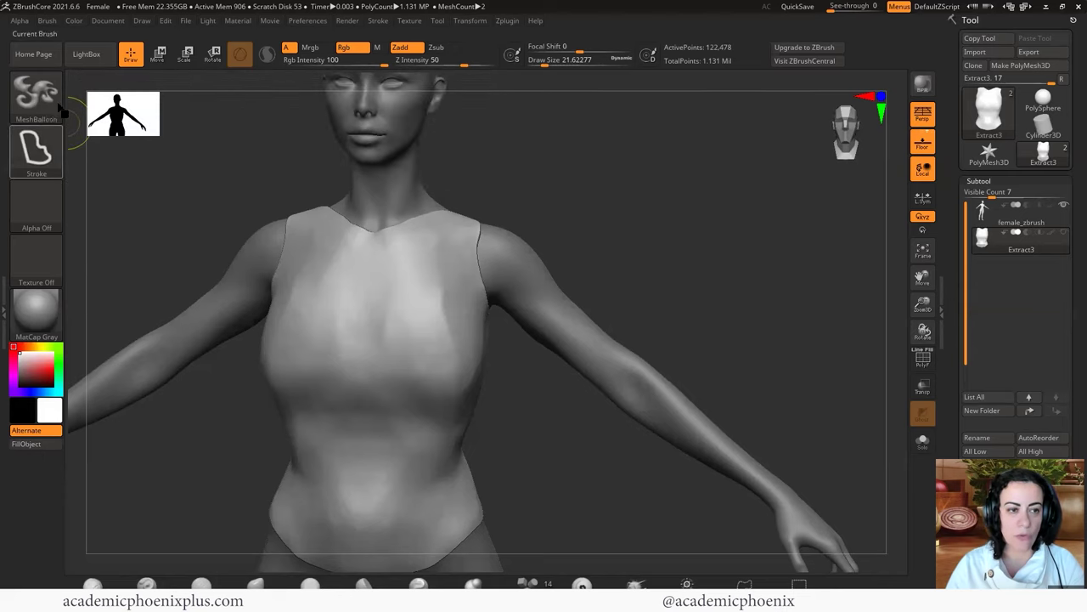
pyautogui.press('ctrl')
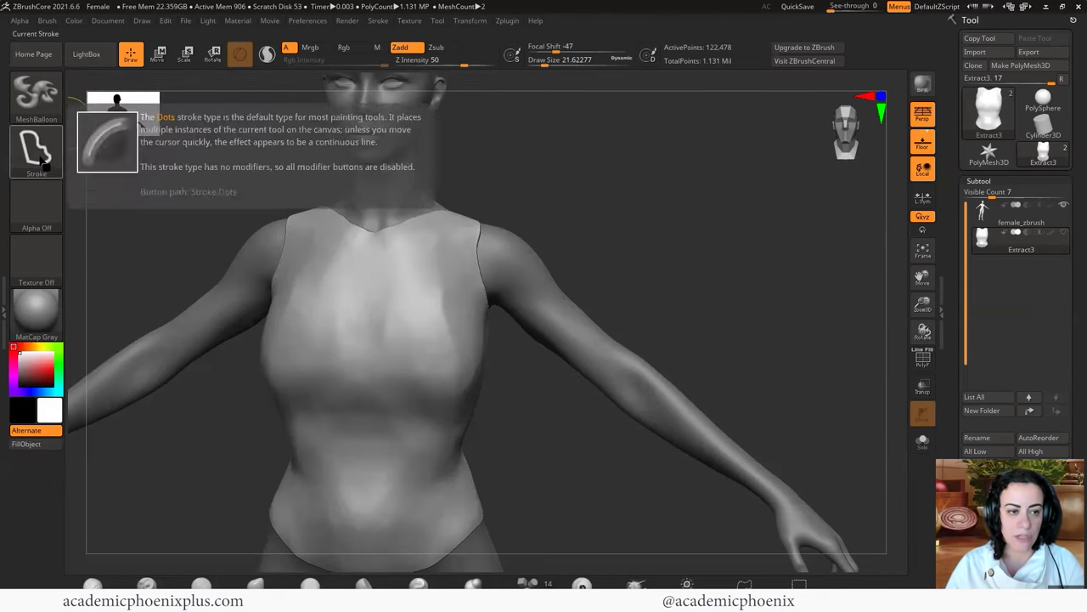
pyautogui.click(39, 164)
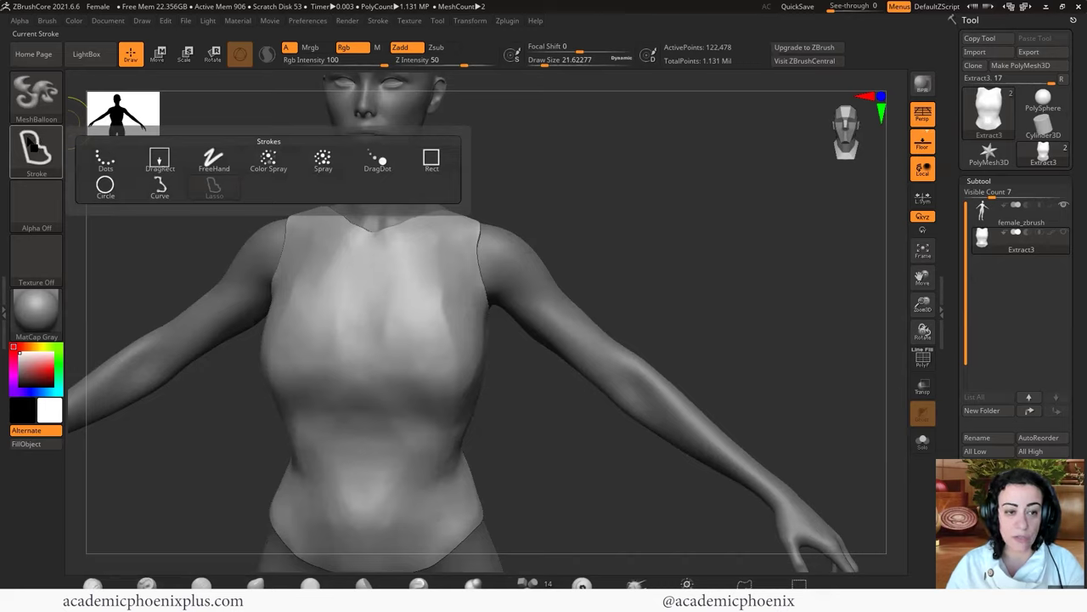
pyautogui.keyDown('ctrl'); pyautogui.click(43, 101); pyautogui.keyUp('ctrl')
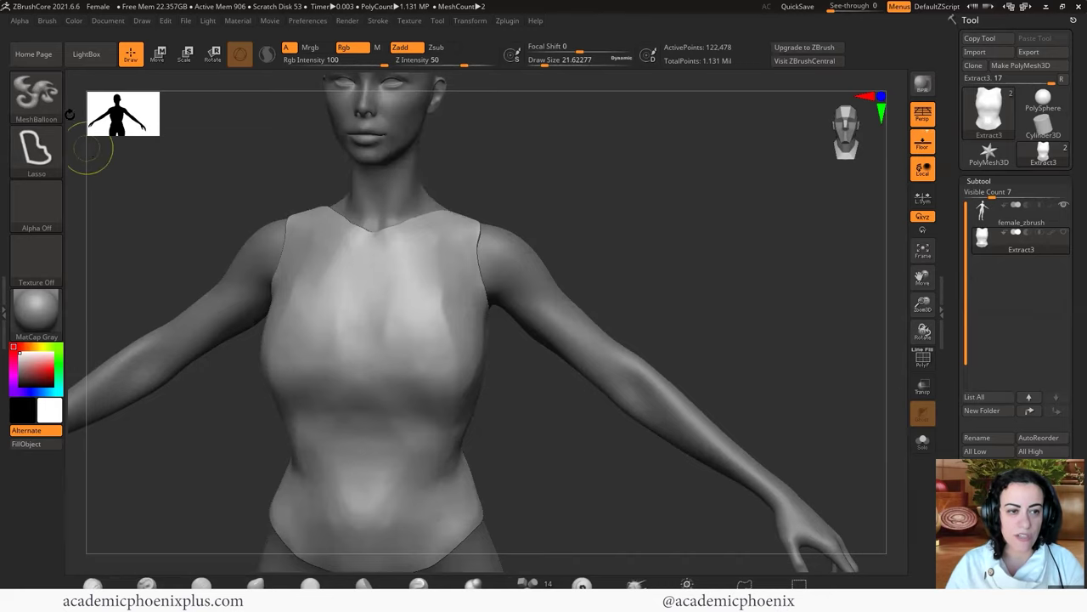
pyautogui.keyDown('ctrl'); pyautogui.click(44, 107); pyautogui.keyUp('ctrl')
pyautogui.click(115, 159)
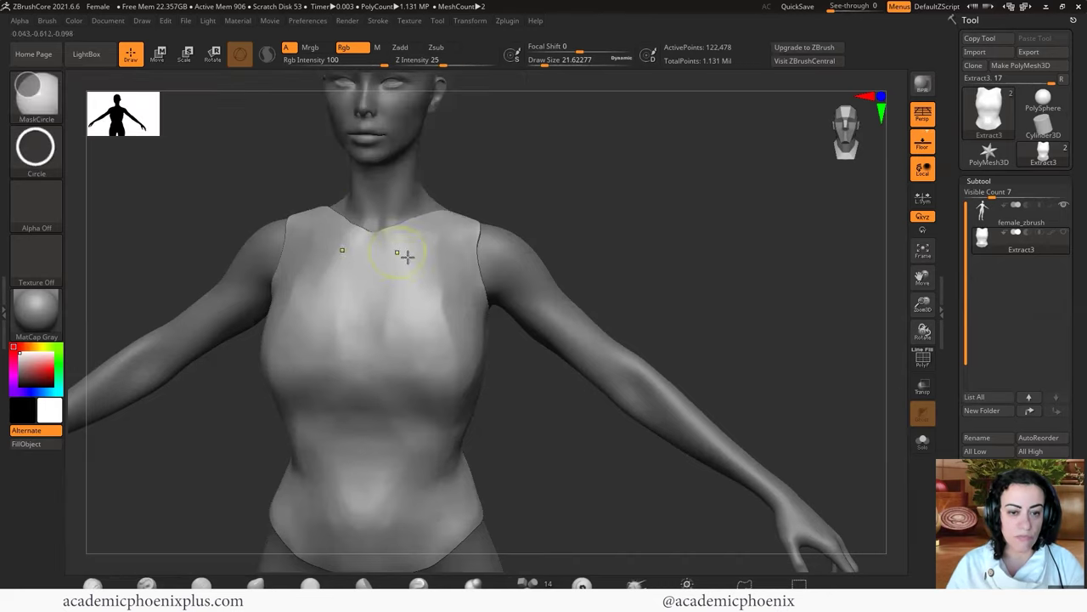
# Try masking mirrored circles on the vest's upper chest and abdomen, removing each trial mask
pyautogui.keyDown('ctrl'); pyautogui.moveTo(447, 277); pyautogui.dragTo(474, 331); pyautogui.keyUp('ctrl')
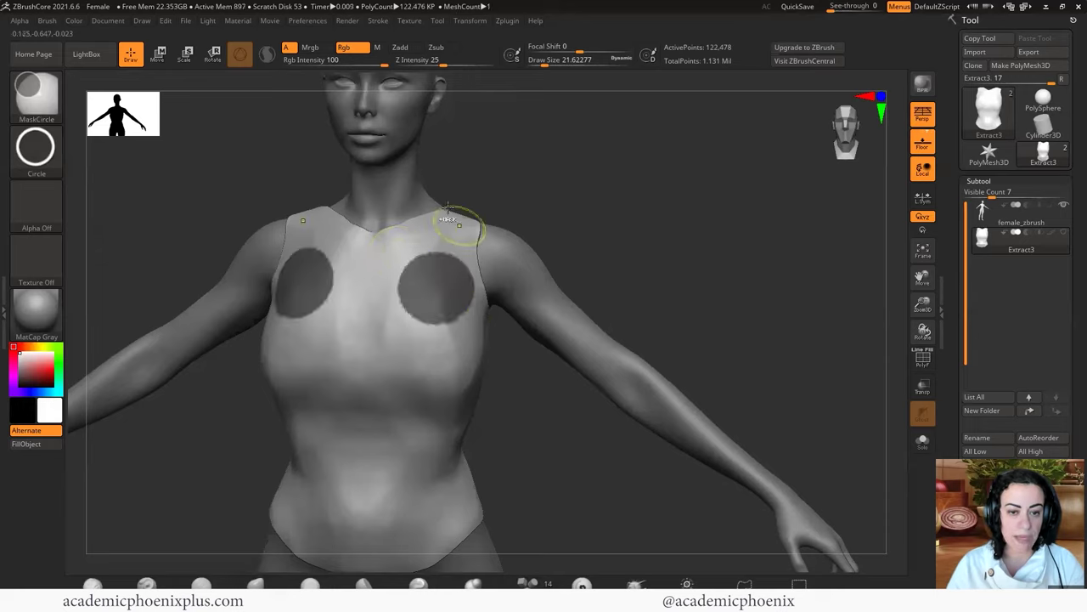
pyautogui.hotkey('ctrl', 'z')
pyautogui.keyDown('ctrl'); pyautogui.moveTo(386, 479); pyautogui.dragTo(454, 538); pyautogui.keyUp('ctrl')
pyautogui.hotkey('ctrl', 'z')
pyautogui.moveTo(527, 441)
pyautogui.keyDown('ctrl'); pyautogui.mouseDown()
pyautogui.moveTo(587, 503)
pyautogui.moveTo(543, 509)
pyautogui.moveTo(612, 488)
pyautogui.moveTo(624, 530)
pyautogui.moveTo(584, 516)
pyautogui.moveTo(647, 507)
pyautogui.moveTo(624, 505)
pyautogui.moveTo(631, 498)
pyautogui.mouseUp(); pyautogui.keyUp('ctrl')
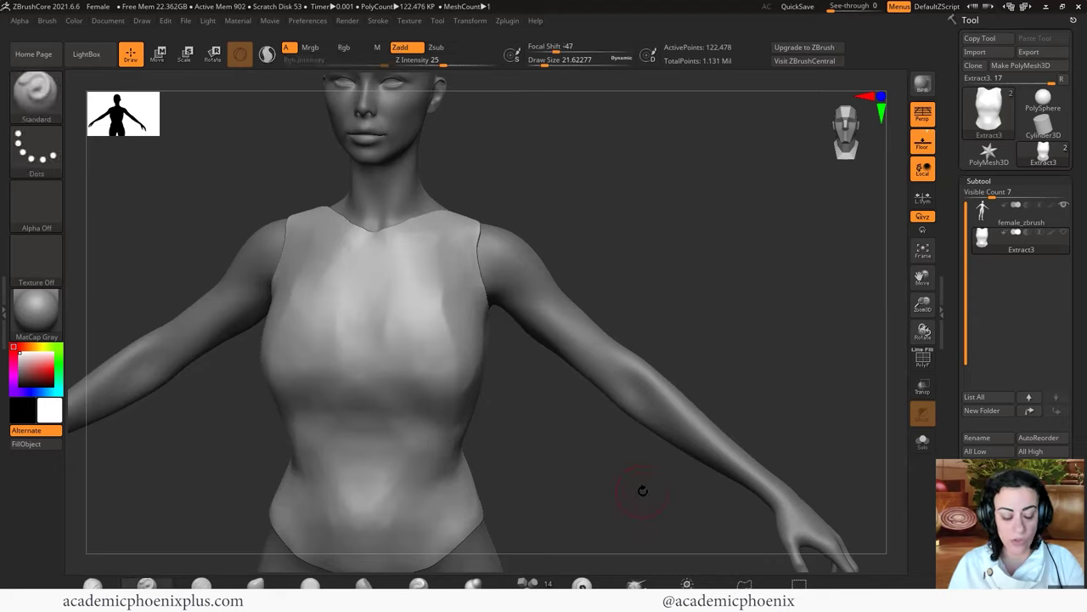
# Try an oval mask across the middle of the vest's upper chest, and clear it
pyautogui.press('ctrl')
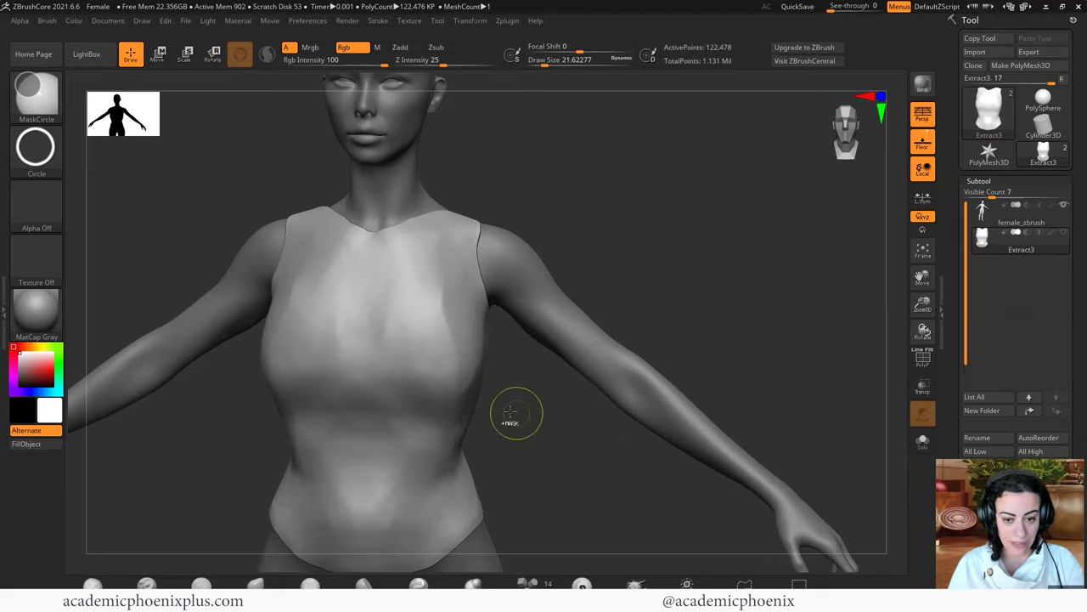
pyautogui.moveTo(539, 438)
pyautogui.keyDown('ctrl'); pyautogui.mouseDown()
pyautogui.moveTo(594, 518)
pyautogui.moveTo(626, 514)
pyautogui.moveTo(563, 480)
pyautogui.moveTo(441, 332)
pyautogui.moveTo(360, 342)
pyautogui.moveTo(439, 317)
pyautogui.moveTo(333, 391)
pyautogui.moveTo(377, 294)
pyautogui.moveTo(410, 311)
pyautogui.mouseUp(); pyautogui.keyUp('ctrl')
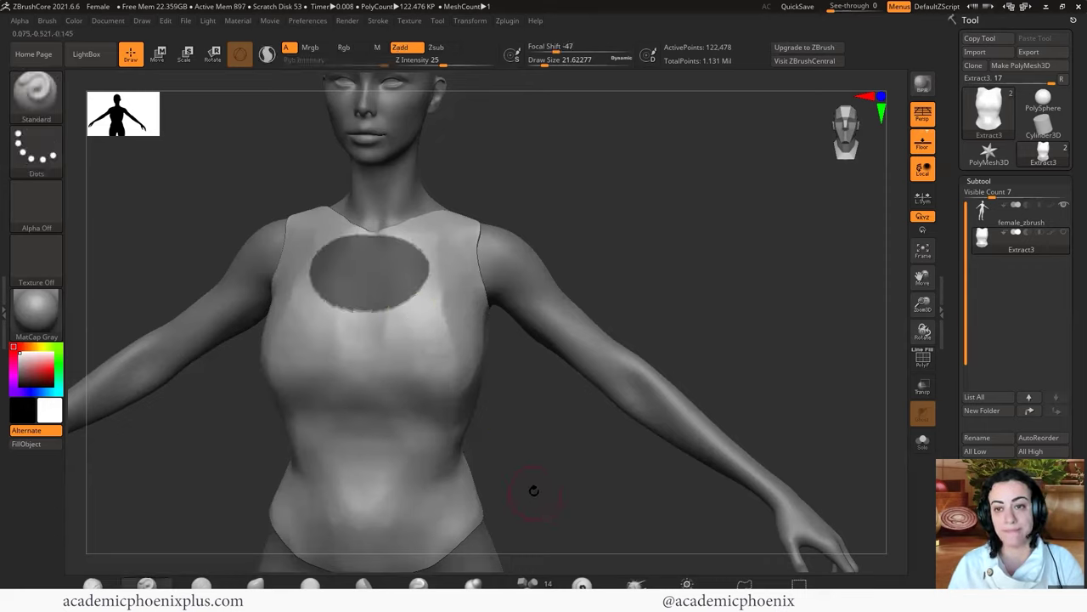
pyautogui.press('ctrl')
pyautogui.keyDown('ctrl'); pyautogui.moveTo(538, 481); pyautogui.dragTo(518, 497); pyautogui.keyUp('ctrl')
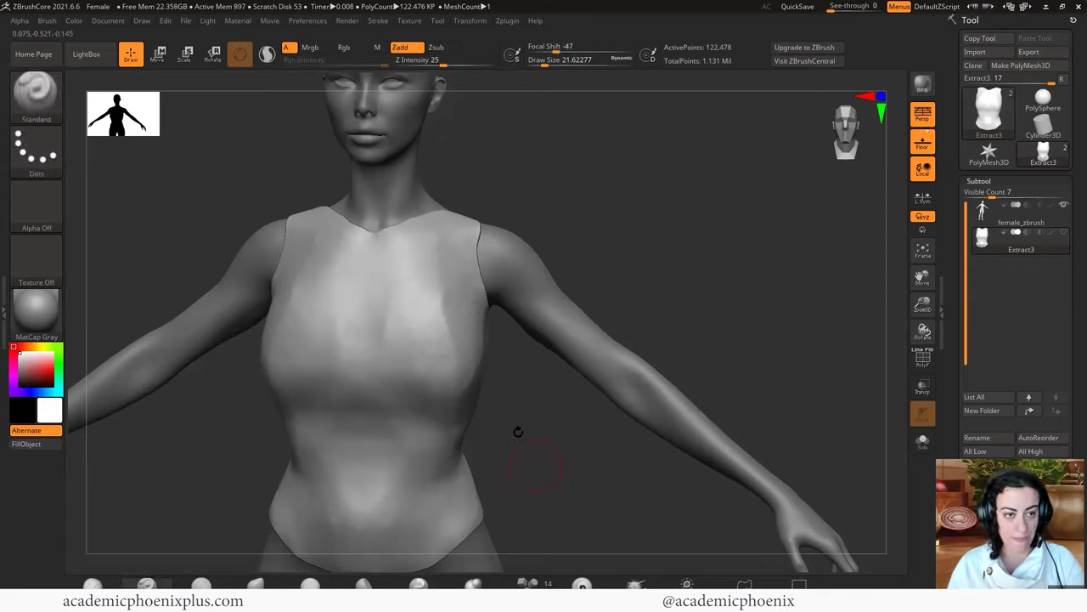
# Switch the masking brush to MaskLasso and try masking the vest's outer sides from shoulder to hip
pyautogui.press('ctrl')
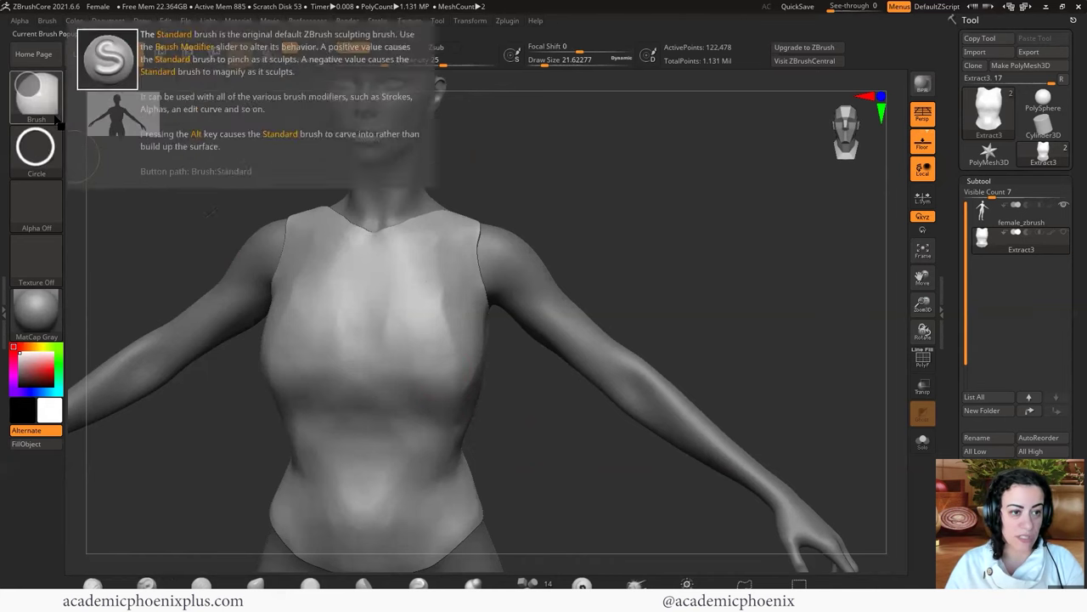
pyautogui.keyDown('ctrl'); pyautogui.click(36, 92); pyautogui.keyUp('ctrl')
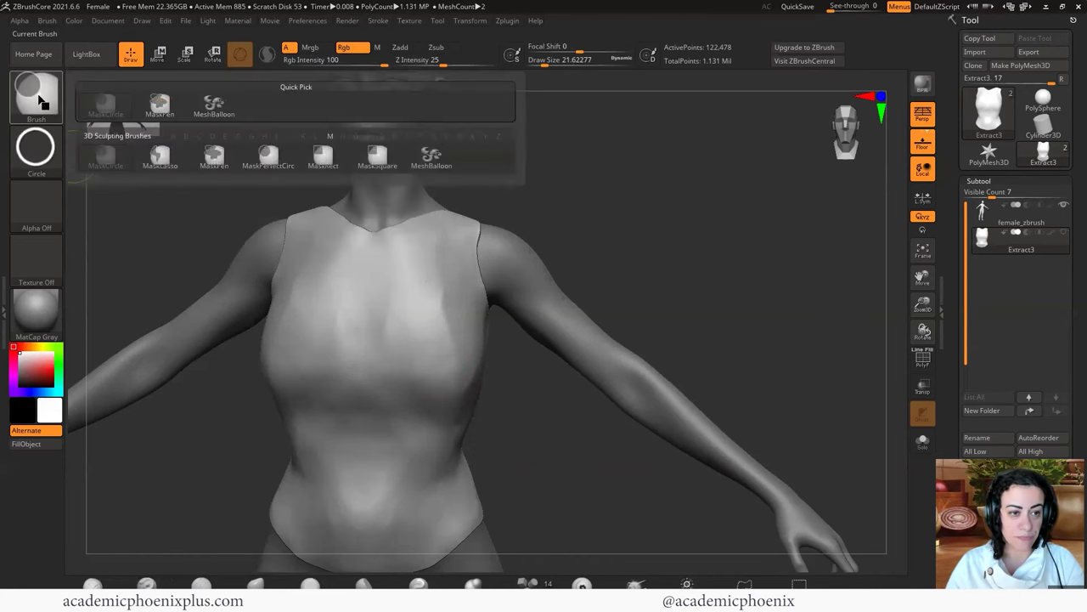
pyautogui.click(160, 157)
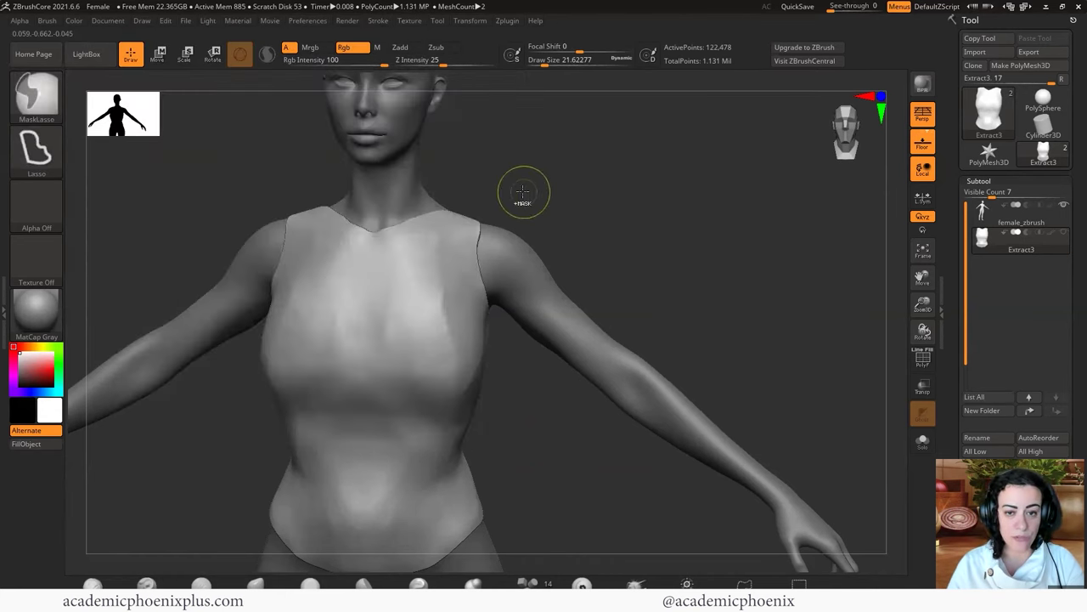
pyautogui.moveTo(512, 189)
pyautogui.keyDown('ctrl'); pyautogui.mouseDown()
pyautogui.moveTo(471, 302)
pyautogui.moveTo(476, 340)
pyautogui.moveTo(446, 459)
pyautogui.moveTo(457, 524)
pyautogui.moveTo(525, 523)
pyautogui.moveTo(537, 325)
pyautogui.moveTo(512, 191)
pyautogui.mouseUp(); pyautogui.keyUp('ctrl')
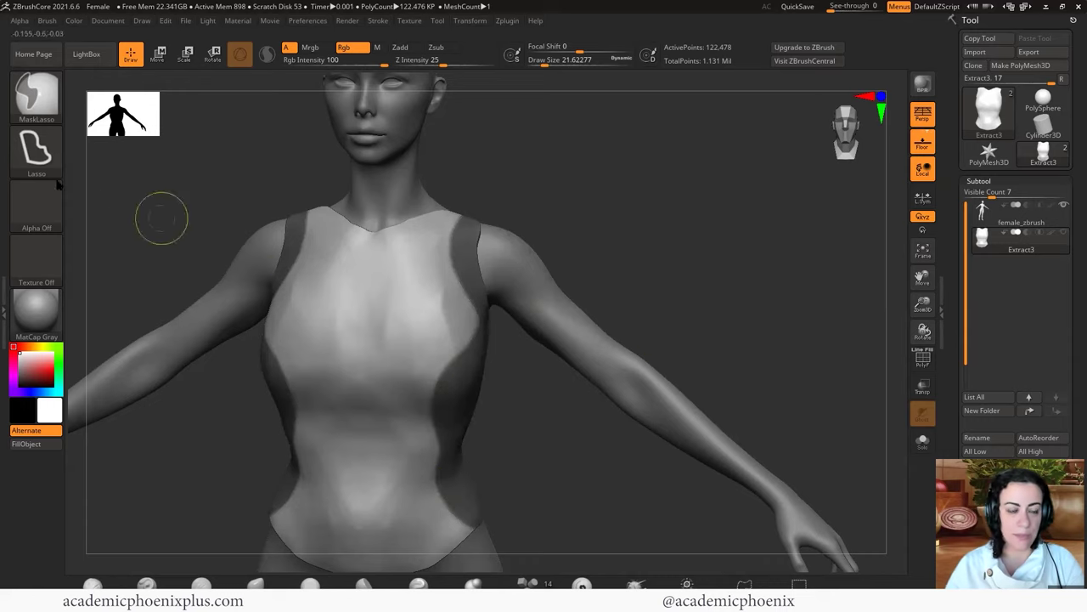
# Switch the masking brush to MaskPen, try a freehand mask stroke on the upper chest, and undo it
pyautogui.keyDown('ctrl'); pyautogui.click(38, 99); pyautogui.keyUp('ctrl')
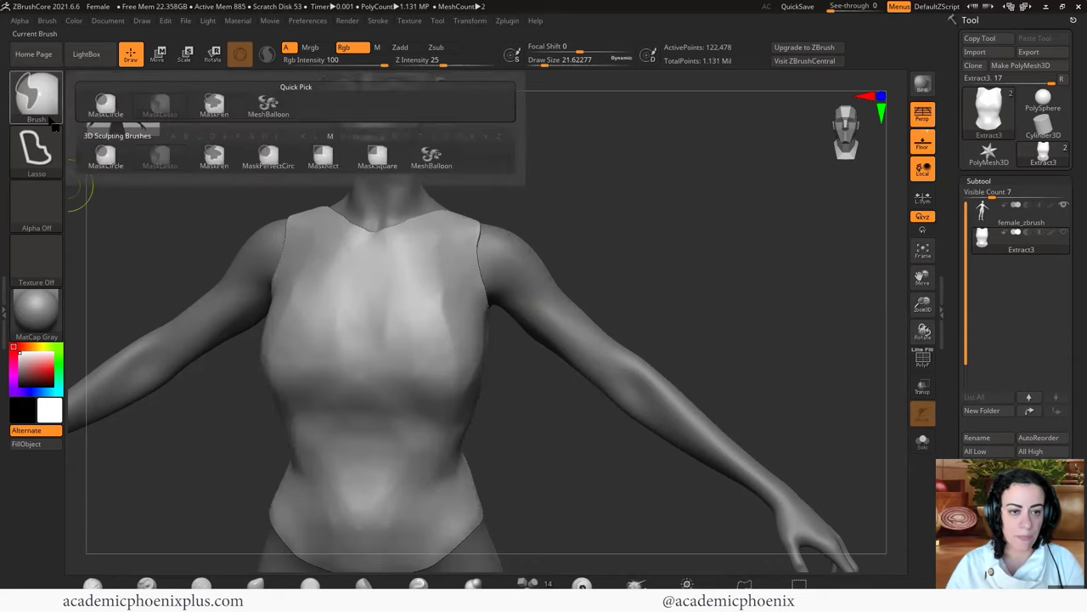
pyautogui.click(214, 155)
pyautogui.moveTo(402, 225)
pyautogui.keyDown('ctrl'); pyautogui.mouseDown()
pyautogui.moveTo(459, 247)
pyautogui.moveTo(470, 236)
pyautogui.moveTo(471, 267)
pyautogui.mouseUp(); pyautogui.keyUp('ctrl')
pyautogui.hotkey('ctrl', 'z')
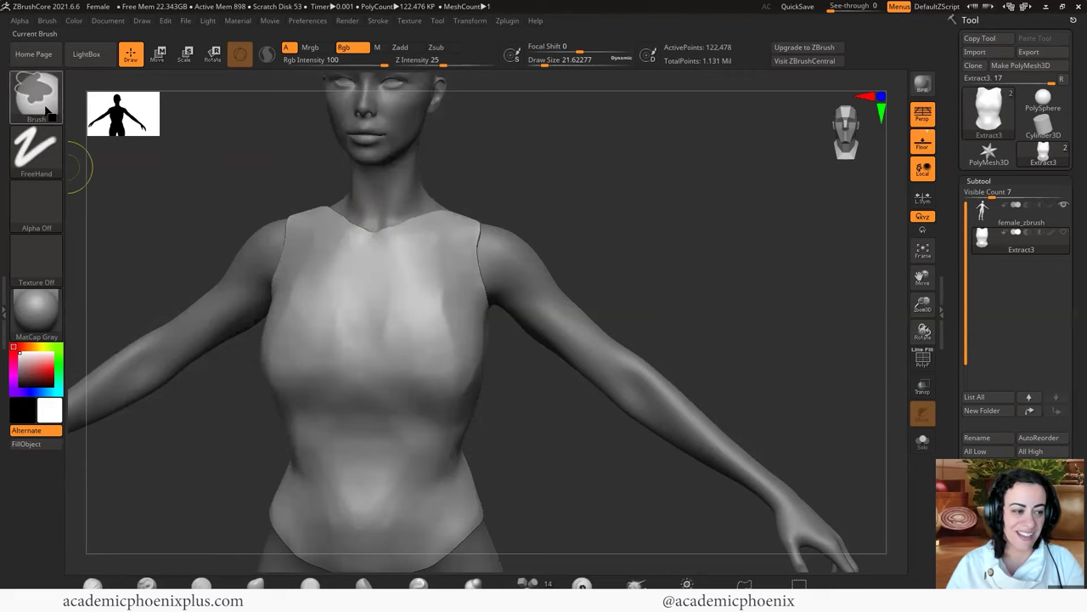
# Switch the masking brush to MaskPerfectCircle and try mirrored perfect-circle masks on the vest, leaving a pair on the lower abdomen
pyautogui.click(38, 103)
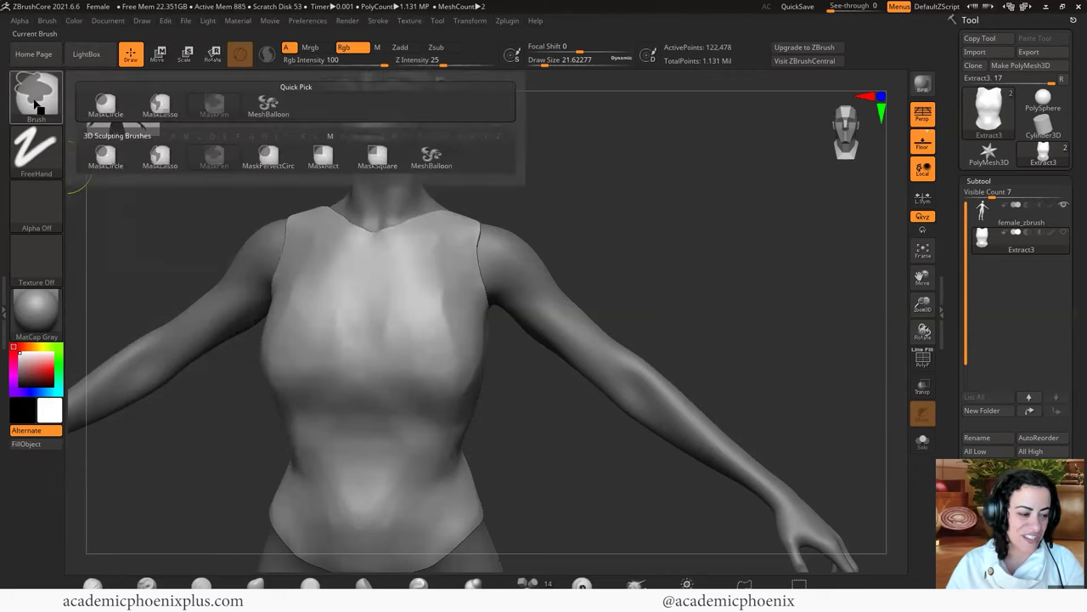
pyautogui.moveTo(248, 151)
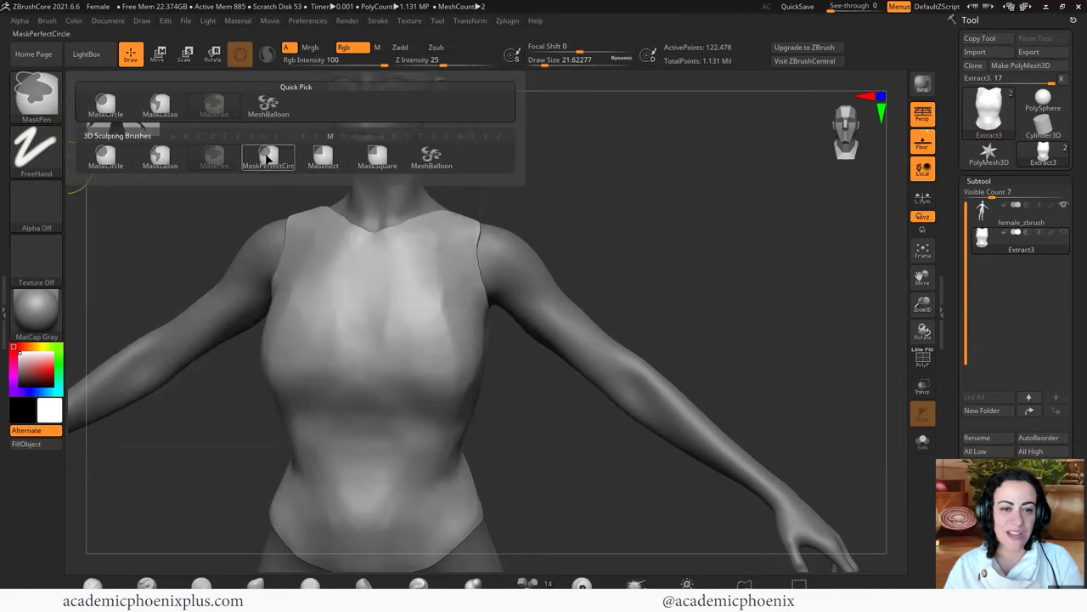
pyautogui.click(268, 156)
pyautogui.moveTo(381, 270); pyautogui.dragTo(455, 514)
pyautogui.hotkey('ctrl', 'z')
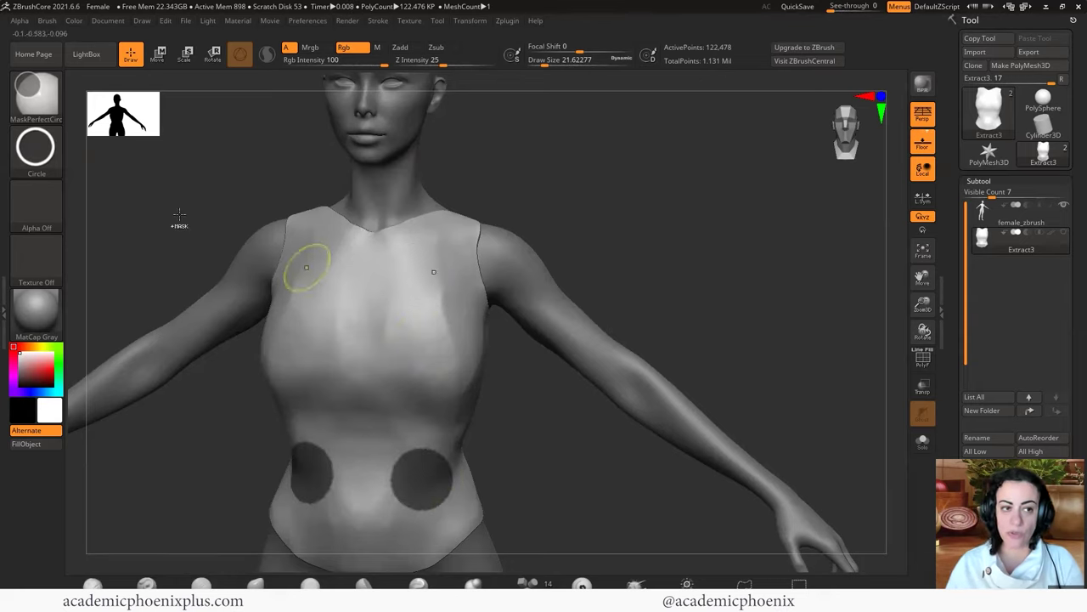
# Switch back to MaskCircle and try a pair of tall oval masks running down the chest
pyautogui.click(41, 113)
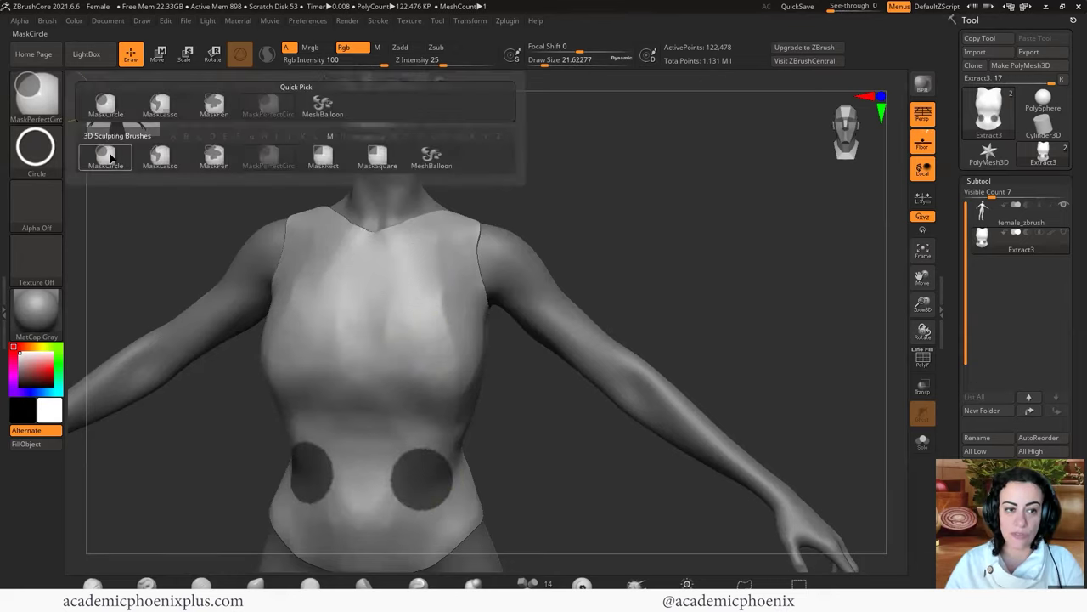
pyautogui.click(105, 156)
pyautogui.moveTo(400, 247)
pyautogui.keyDown('ctrl'); pyautogui.mouseDown()
pyautogui.moveTo(405, 334)
pyautogui.moveTo(429, 401)
pyautogui.mouseUp(); pyautogui.keyUp('ctrl')
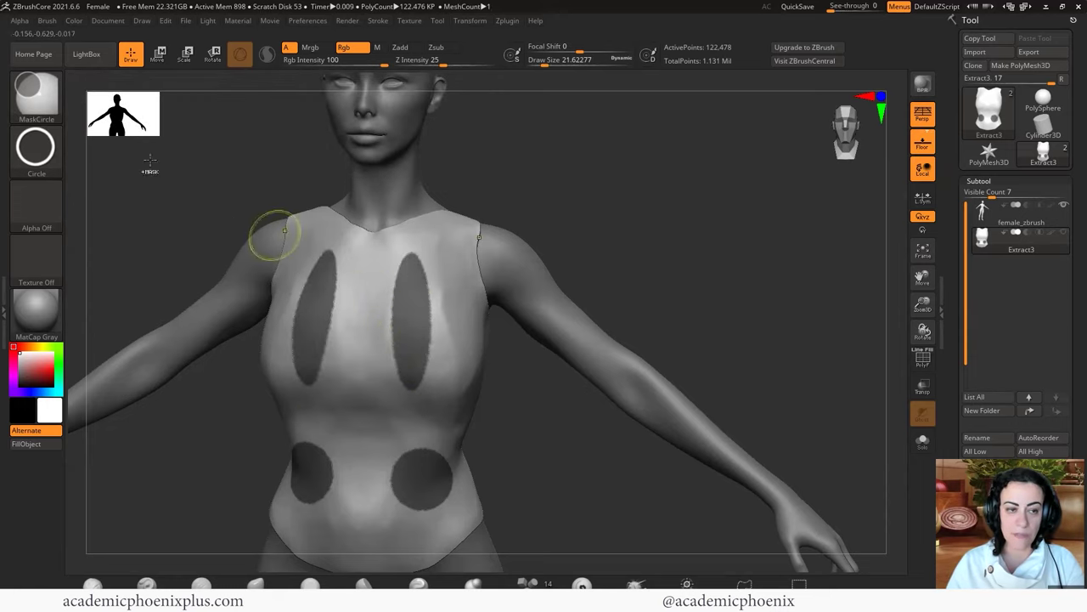
# Switch the masking brush to MaskSquare, try a square mask on the vest, and clear all the masks
pyautogui.keyDown('ctrl'); pyautogui.click(36, 95); pyautogui.keyUp('ctrl')
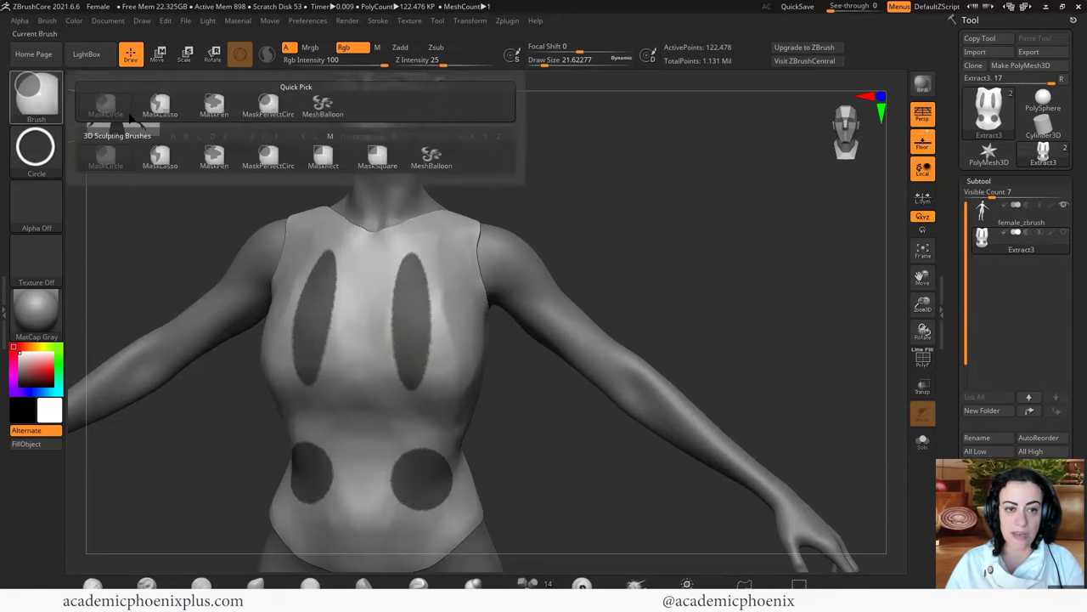
pyautogui.keyDown('ctrl'); pyautogui.click(30, 85); pyautogui.keyUp('ctrl')
pyautogui.click(379, 154)
pyautogui.moveTo(406, 228)
pyautogui.keyDown('ctrl'); pyautogui.mouseDown()
pyautogui.moveTo(439, 260)
pyautogui.moveTo(490, 259)
pyautogui.moveTo(403, 361)
pyautogui.moveTo(446, 461)
pyautogui.mouseUp(); pyautogui.keyUp('ctrl')
pyautogui.keyDown('ctrl'); pyautogui.moveTo(529, 303); pyautogui.dragTo(658, 284); pyautogui.keyUp('ctrl')
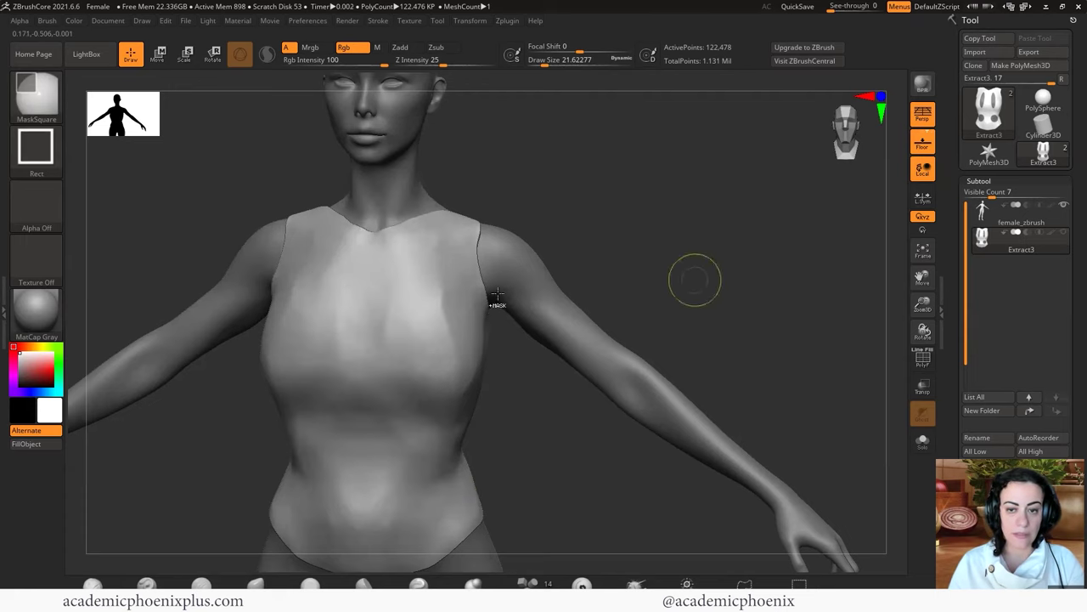
# Choose the MeshBalloon brush and try a lasso outline beside the shoulder
pyautogui.click(47, 109)
pyautogui.click(431, 157)
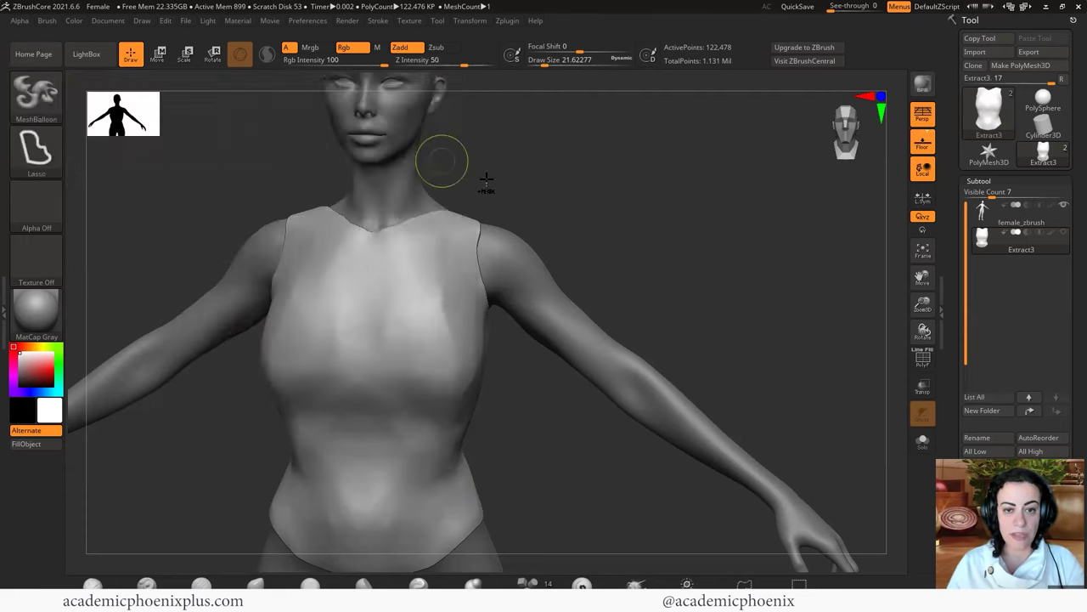
pyautogui.moveTo(525, 196)
pyautogui.keyDown('ctrl'); pyautogui.mouseDown()
pyautogui.moveTo(463, 259)
pyautogui.moveTo(426, 384)
pyautogui.moveTo(425, 467)
pyautogui.moveTo(630, 323)
pyautogui.moveTo(527, 193)
pyautogui.mouseUp(); pyautogui.keyUp('ctrl')
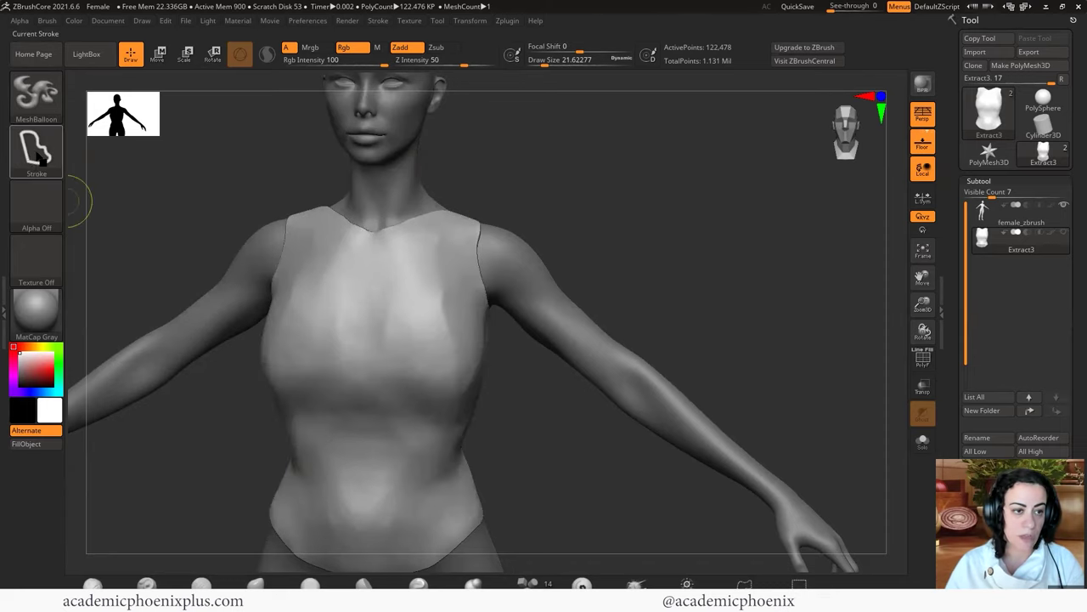
# Set the masking brush to MaskLasso and mask narrow bands along the vest's armholes and neckline
pyautogui.click(48, 112)
pyautogui.click(35, 107)
pyautogui.click(48, 107)
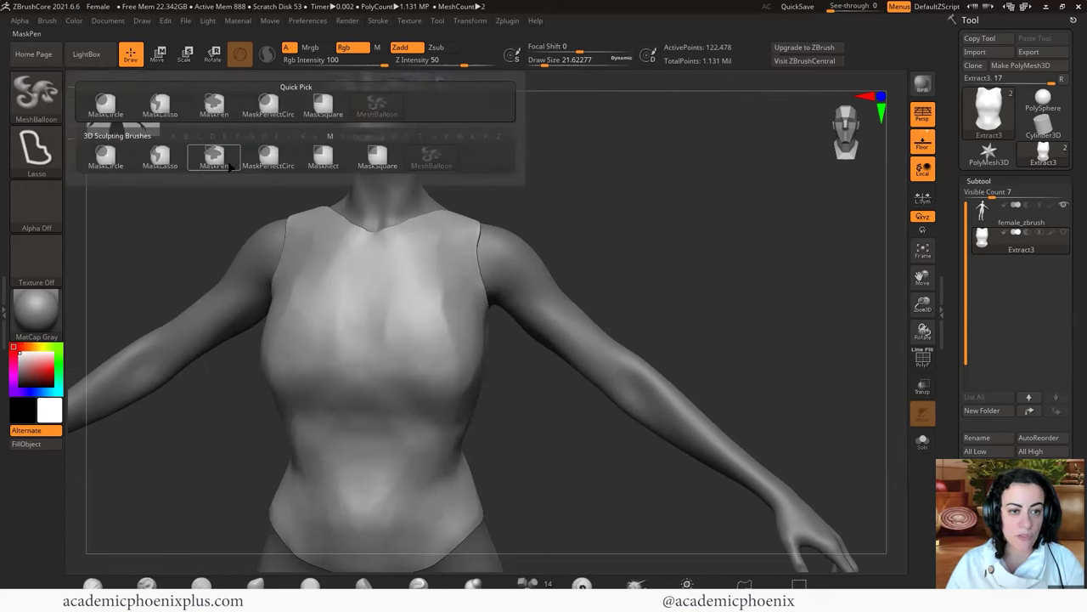
pyautogui.click(161, 157)
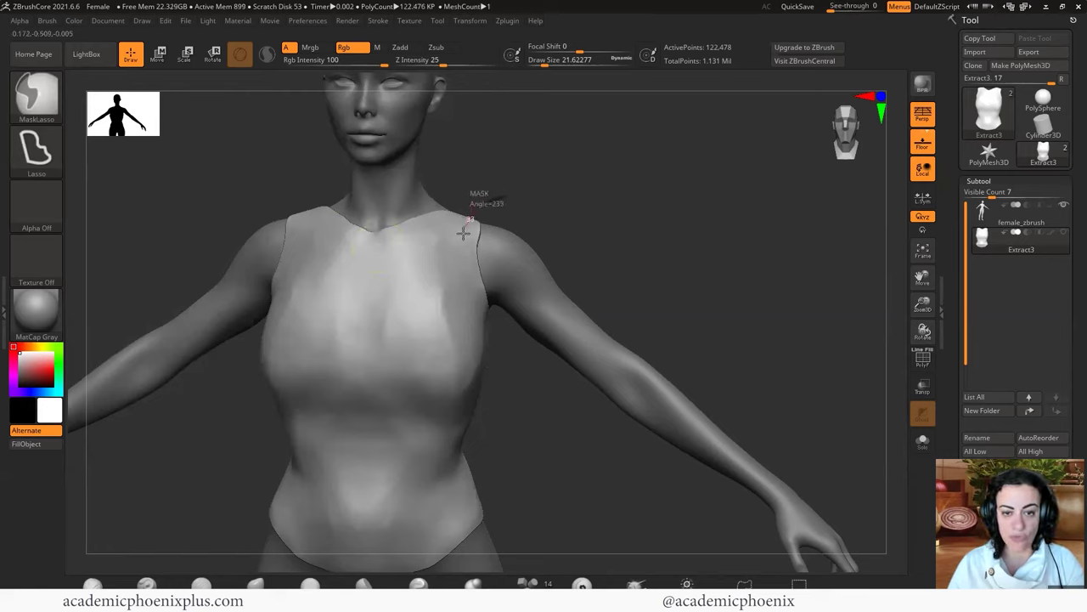
pyautogui.moveTo(462, 235)
pyautogui.mouseDown()
pyautogui.moveTo(470, 305)
pyautogui.moveTo(528, 376)
pyautogui.mouseUp()
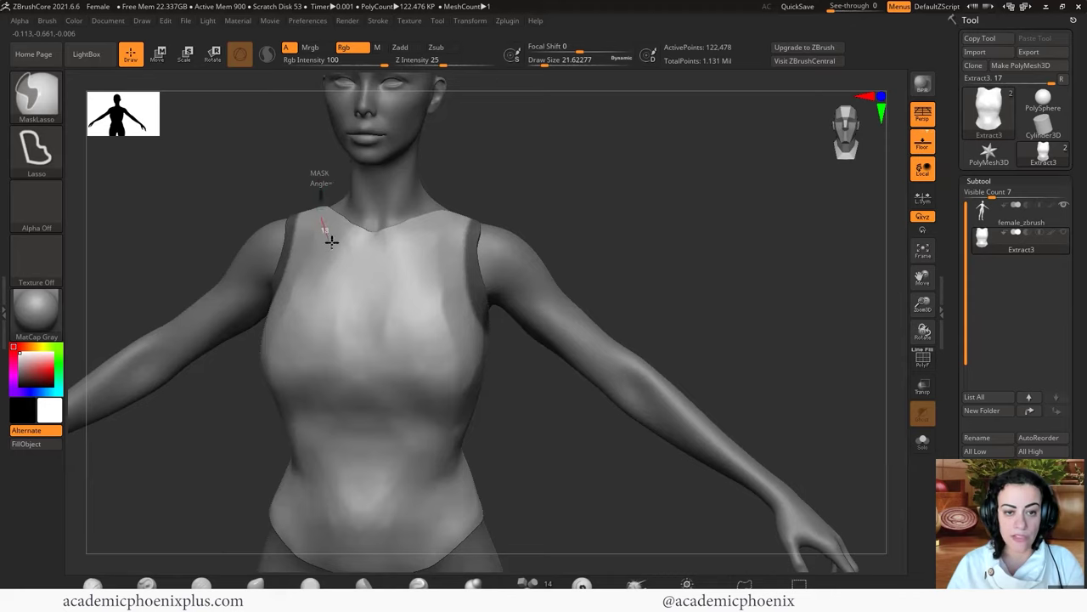
pyautogui.moveTo(396, 243)
pyautogui.mouseDown()
pyautogui.moveTo(472, 207)
pyautogui.moveTo(476, 183)
pyautogui.mouseUp()
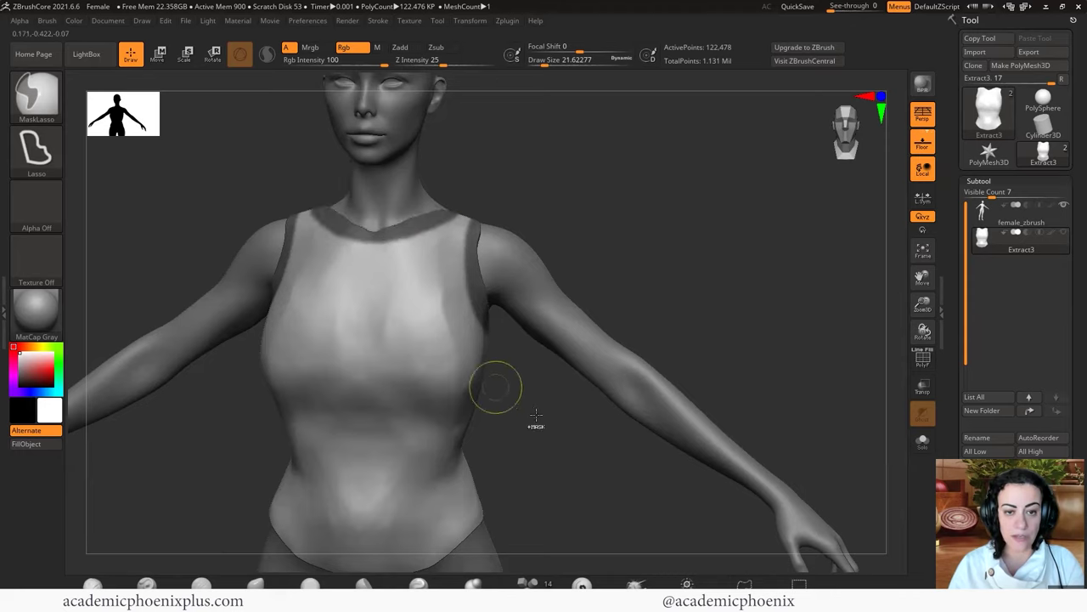
# Mask a band along the vest's lower hem with MaskLasso, and check it from a three-quarter view
pyautogui.moveTo(558, 435)
pyautogui.keyDown('ctrl'); pyautogui.mouseDown()
pyautogui.moveTo(569, 415)
pyautogui.moveTo(568, 432)
pyautogui.moveTo(587, 445)
pyautogui.moveTo(586, 412)
pyautogui.mouseUp(); pyautogui.keyUp('ctrl')
pyautogui.hotkey('ctrl', 'z')
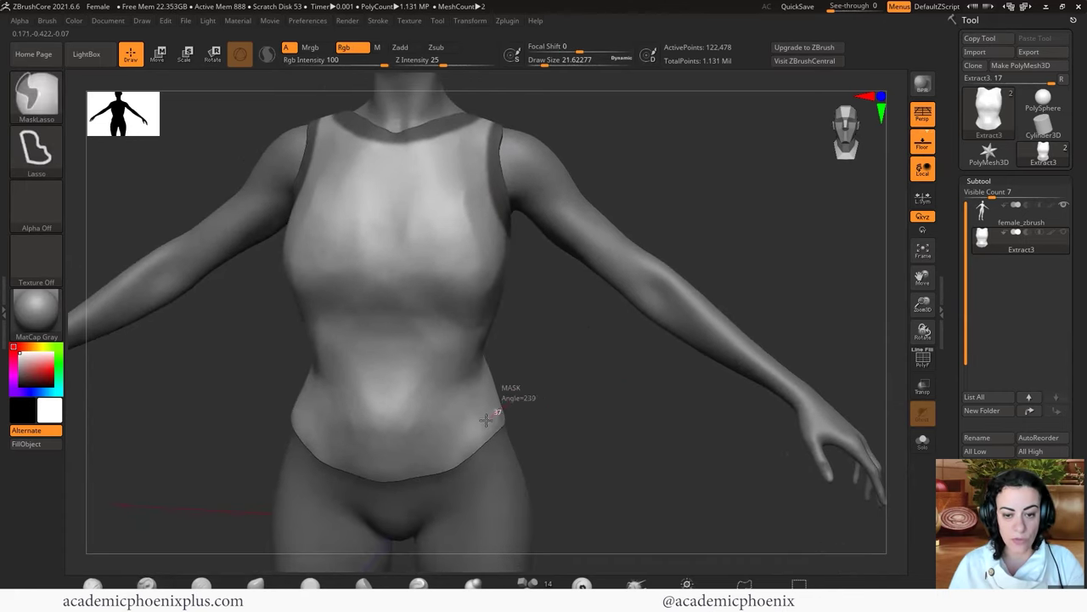
pyautogui.moveTo(418, 462)
pyautogui.keyDown('ctrl'); pyautogui.mouseDown()
pyautogui.moveTo(333, 453)
pyautogui.moveTo(270, 388)
pyautogui.moveTo(265, 445)
pyautogui.moveTo(338, 489)
pyautogui.moveTo(431, 497)
pyautogui.moveTo(522, 460)
pyautogui.moveTo(538, 384)
pyautogui.mouseUp(); pyautogui.keyUp('ctrl')
pyautogui.moveTo(684, 432)
pyautogui.mouseDown()
pyautogui.moveTo(648, 437)
pyautogui.moveTo(676, 417)
pyautogui.mouseUp()
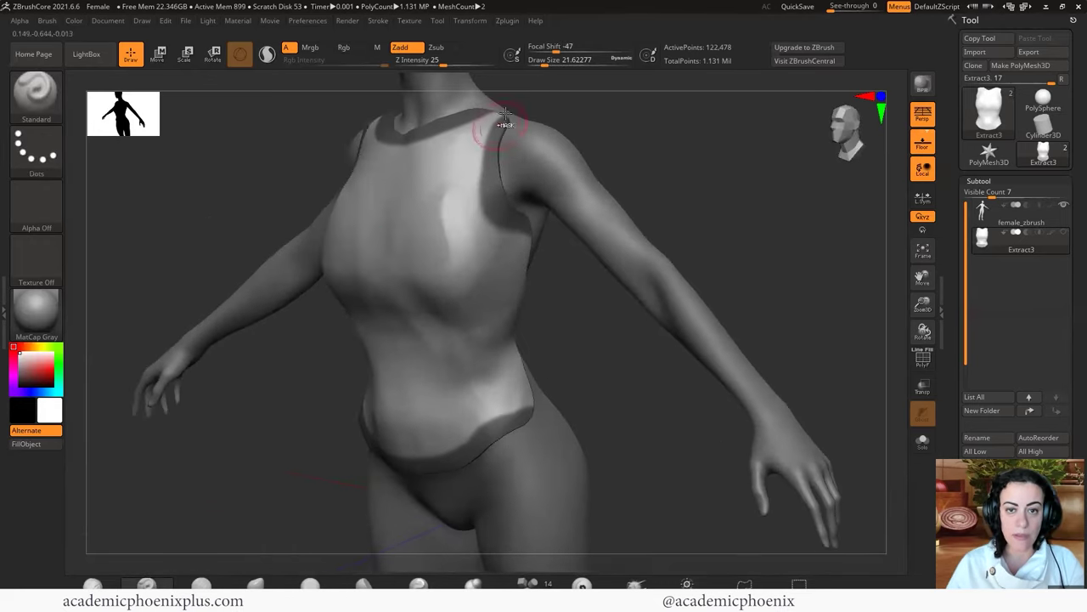
# Refine the MaskLasso border bands around the armhole and the side corner of the vest's hem, undoing the stray full mask
pyautogui.press('ctrl')
pyautogui.moveTo(539, 128)
pyautogui.keyDown('ctrl'); pyautogui.mouseDown()
pyautogui.moveTo(492, 100)
pyautogui.moveTo(475, 113)
pyautogui.mouseUp(); pyautogui.keyUp('ctrl')
pyautogui.keyDown('ctrl'); pyautogui.moveTo(550, 133); pyautogui.dragTo(537, 116); pyautogui.keyUp('ctrl')
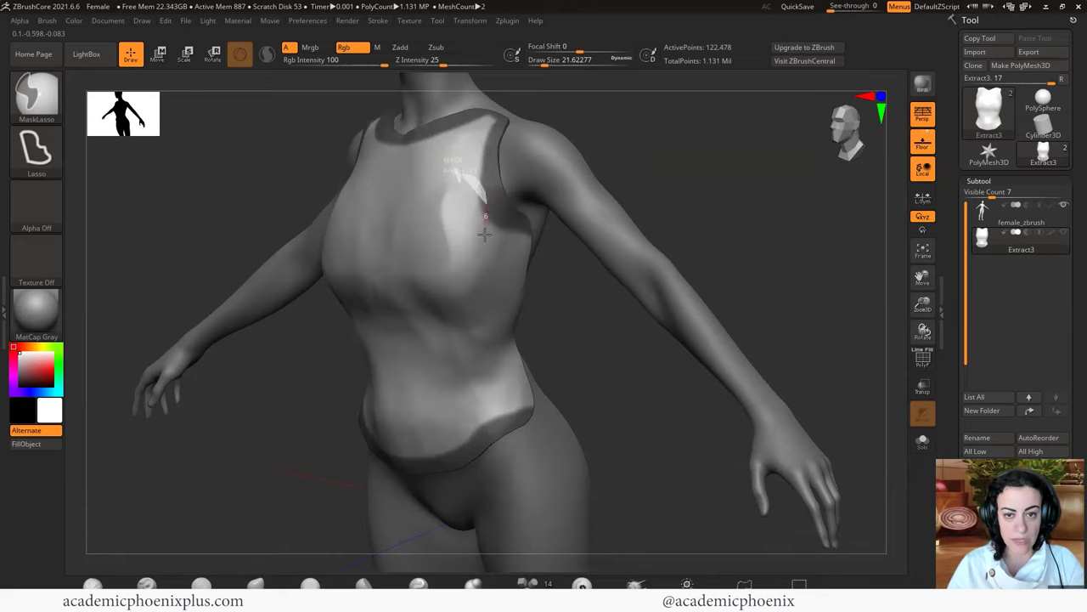
pyautogui.moveTo(499, 249)
pyautogui.keyDown('ctrl'); pyautogui.mouseDown()
pyautogui.moveTo(455, 272)
pyautogui.moveTo(433, 305)
pyautogui.mouseUp(); pyautogui.keyUp('ctrl')
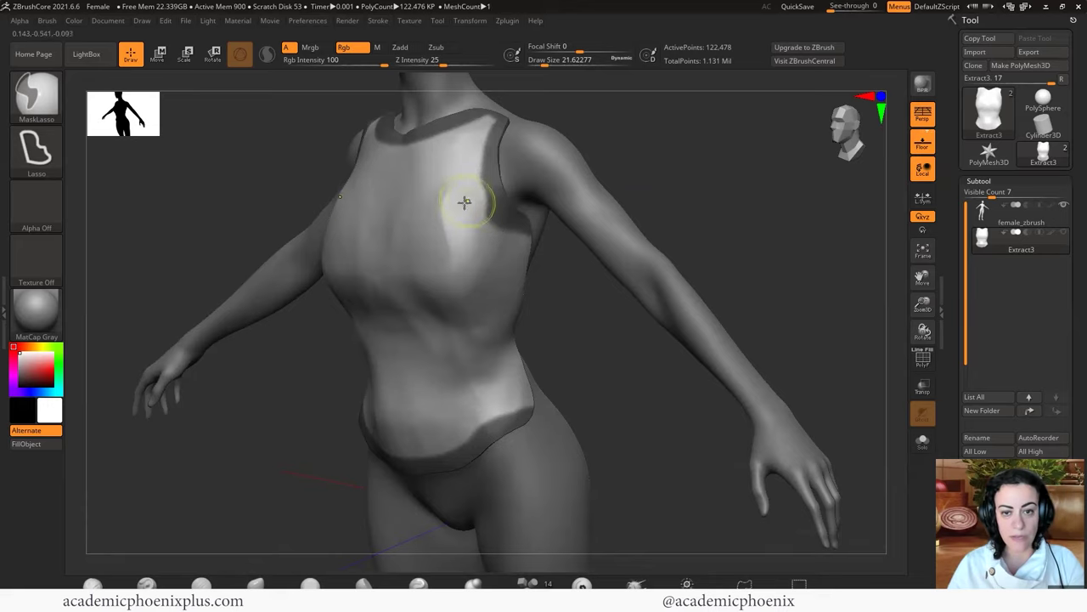
pyautogui.keyDown('ctrl'); pyautogui.moveTo(515, 249); pyautogui.dragTo(515, 255); pyautogui.keyUp('ctrl')
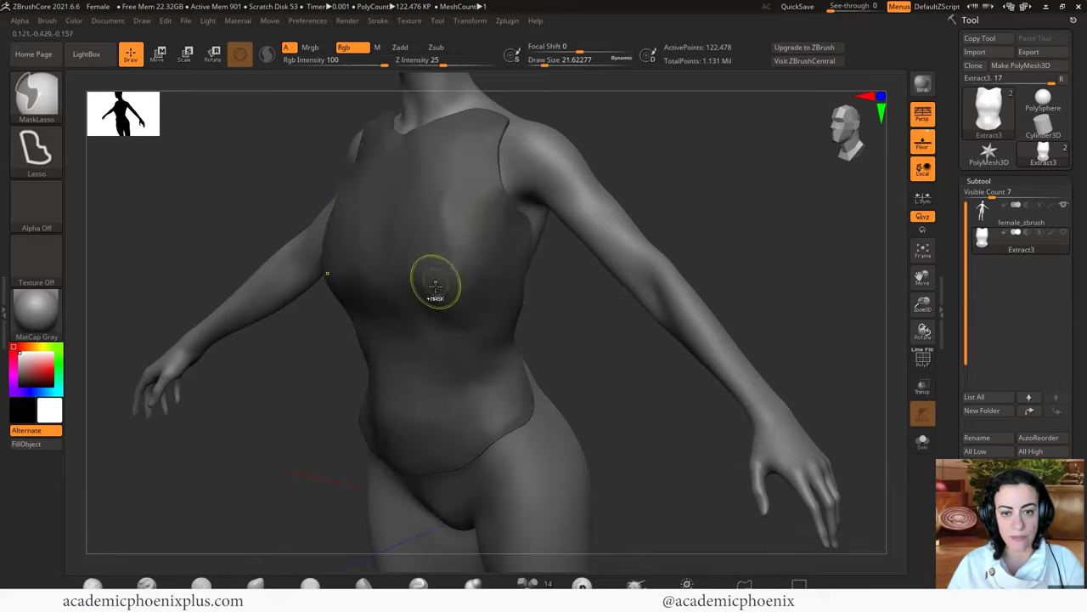
pyautogui.hotkey('ctrl', 'z')
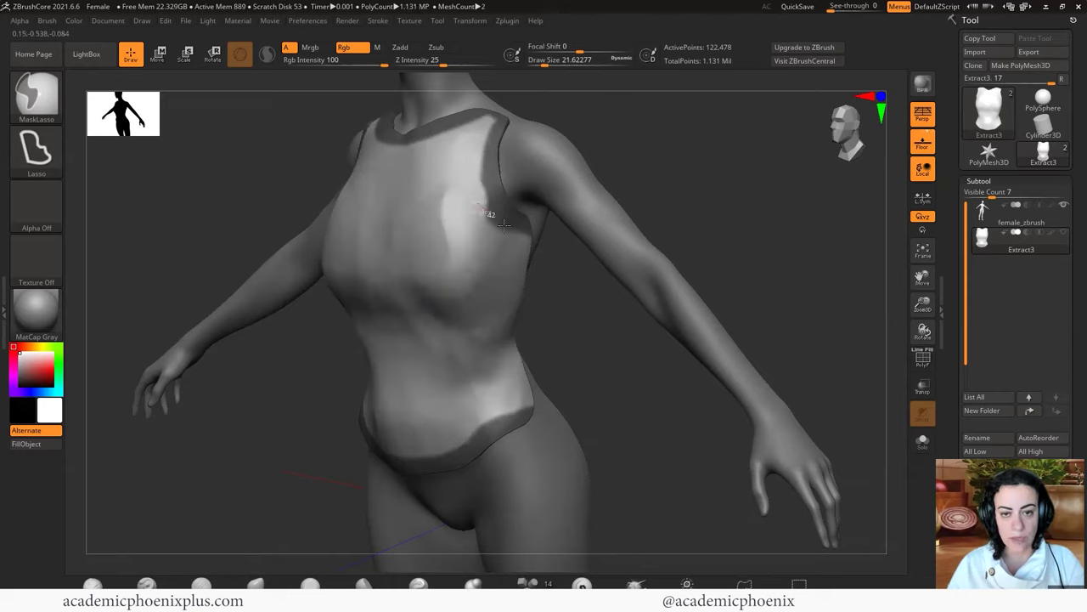
pyautogui.moveTo(525, 262)
pyautogui.keyDown('ctrl'); pyautogui.keyDown('alt'); pyautogui.mouseDown()
pyautogui.moveTo(477, 284)
pyautogui.moveTo(490, 282)
pyautogui.mouseUp(); pyautogui.keyUp('alt'); pyautogui.keyUp('ctrl')
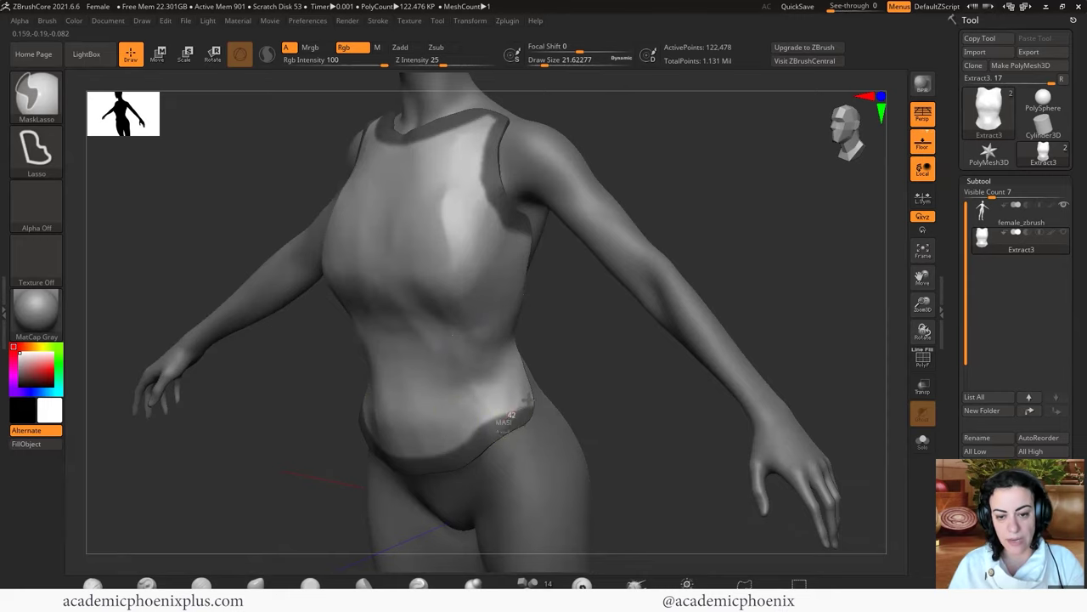
pyautogui.moveTo(592, 408)
pyautogui.keyDown('ctrl'); pyautogui.mouseDown()
pyautogui.moveTo(555, 470)
pyautogui.moveTo(545, 466)
pyautogui.mouseUp(); pyautogui.keyUp('ctrl')
pyautogui.moveTo(595, 380); pyautogui.dragTo(604, 371)
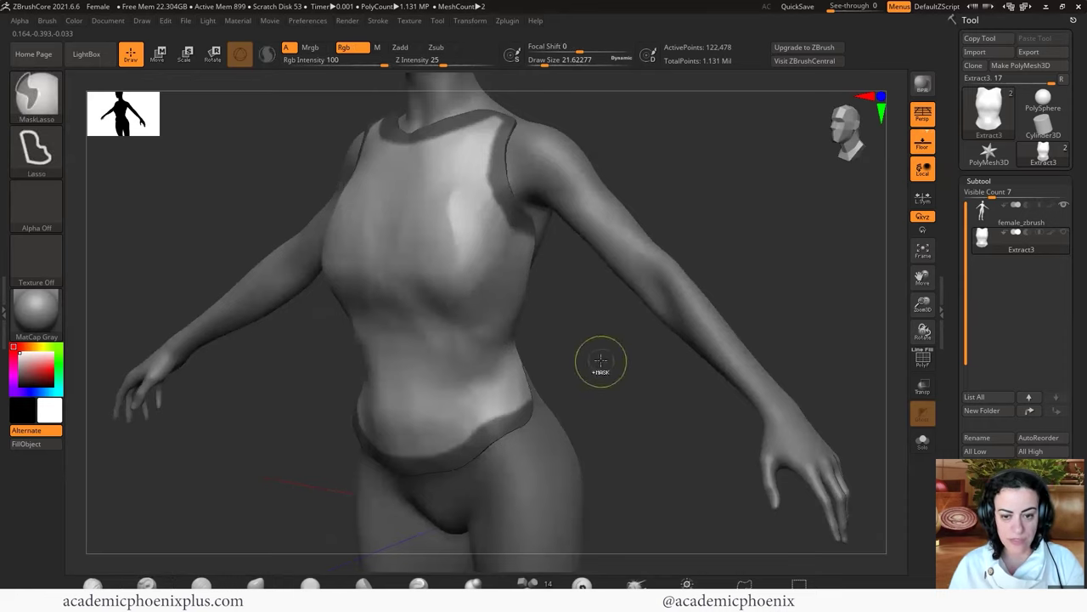
# Invert the vest's mask and inflate the unmasked neckline, armhole and hem bands into raised trim with the Deformation settings
pyautogui.keyDown('ctrl'); pyautogui.click(600, 359); pyautogui.keyUp('ctrl')
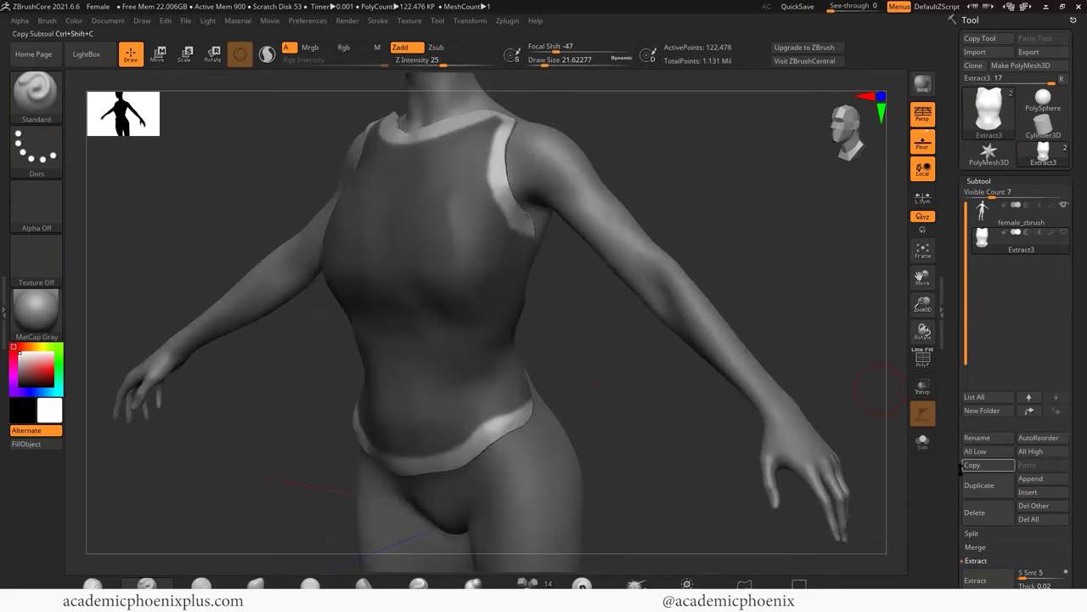
pyautogui.scroll(-5, 952, 372)
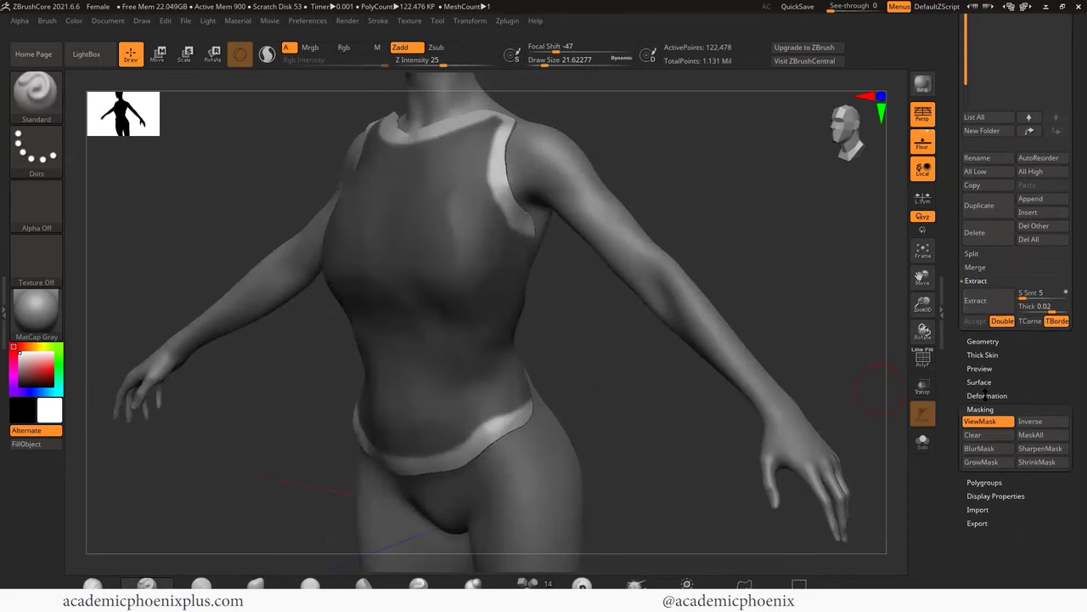
pyautogui.click(986, 395)
pyautogui.scroll(-1, 953, 436)
pyautogui.scroll(-3, 953, 436)
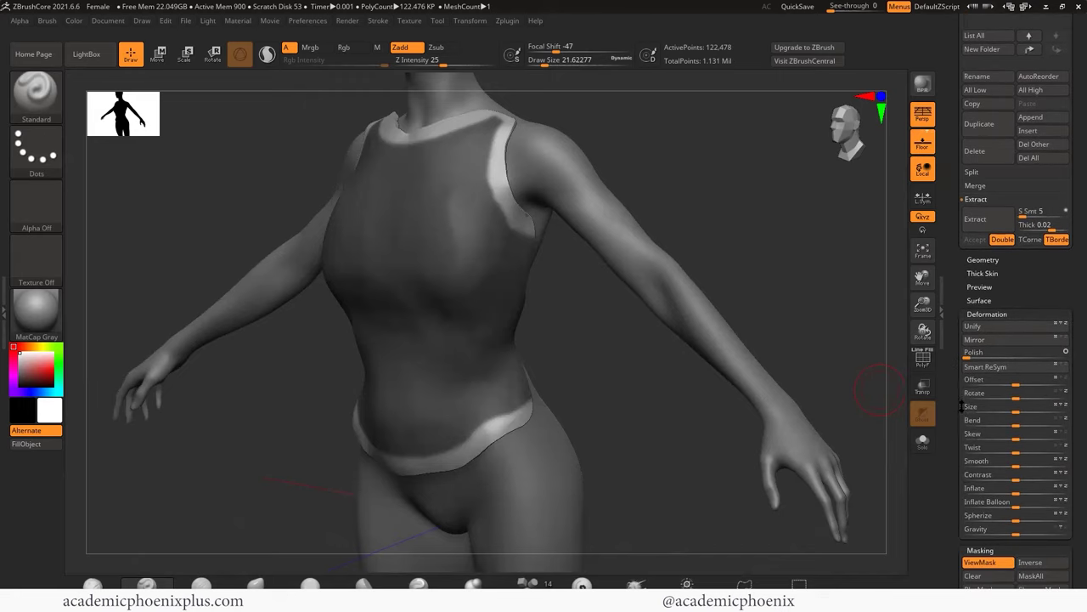
pyautogui.moveTo(1017, 504); pyautogui.dragTo(1021, 496)
pyautogui.hotkey('ctrl', 'z')
pyautogui.moveTo(660, 416); pyautogui.dragTo(422, 470)
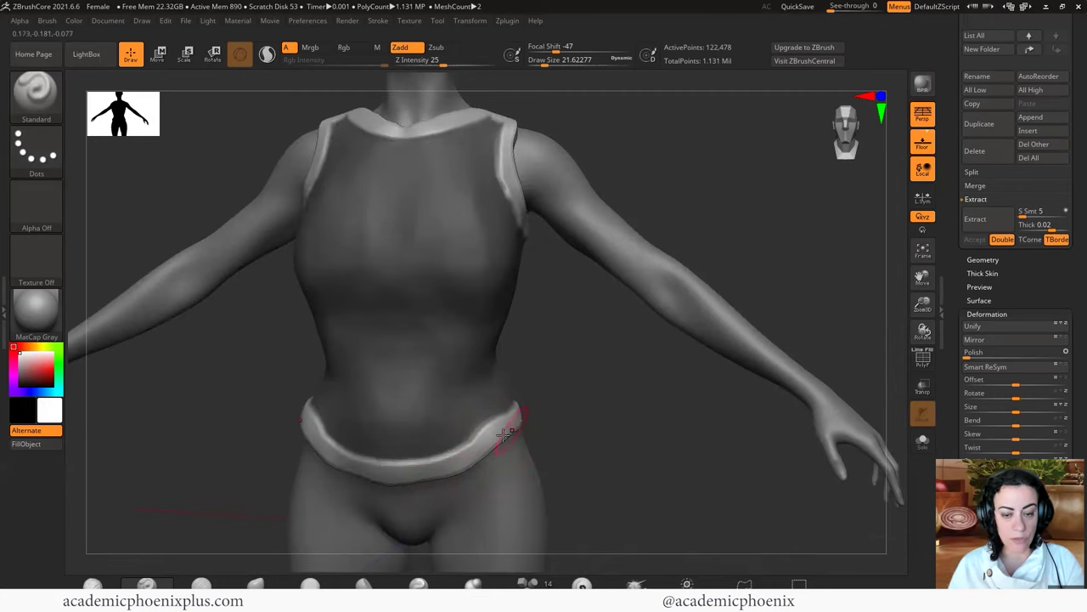
# Check the vest's polygroups with PolyFrame, turn the display off, and clear the mask
pyautogui.hotkey('shift', 'f')
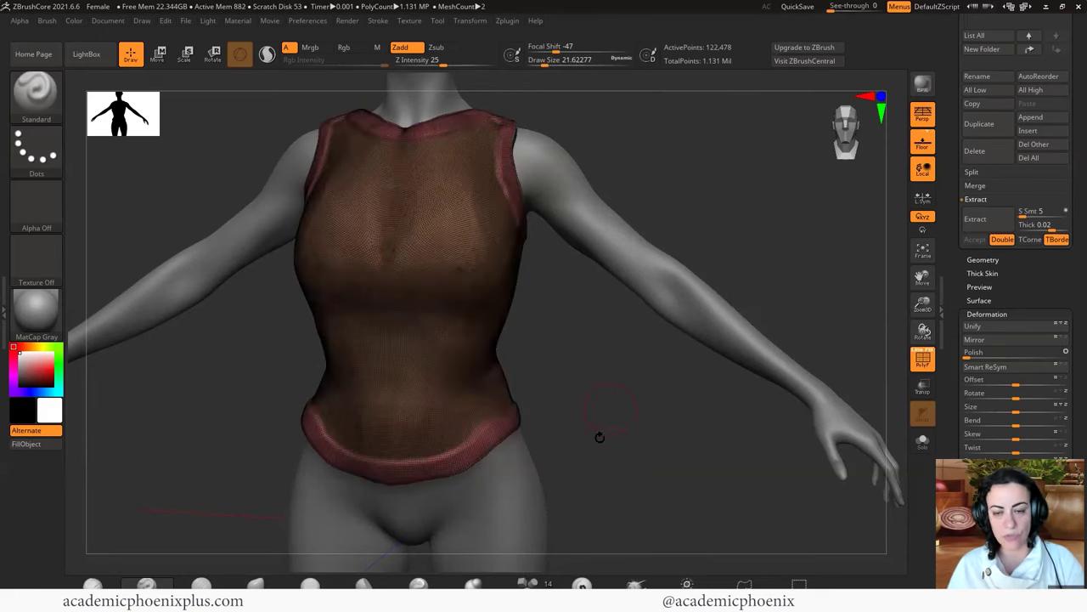
pyautogui.moveTo(647, 418); pyautogui.dragTo(643, 429)
pyautogui.click(920, 360)
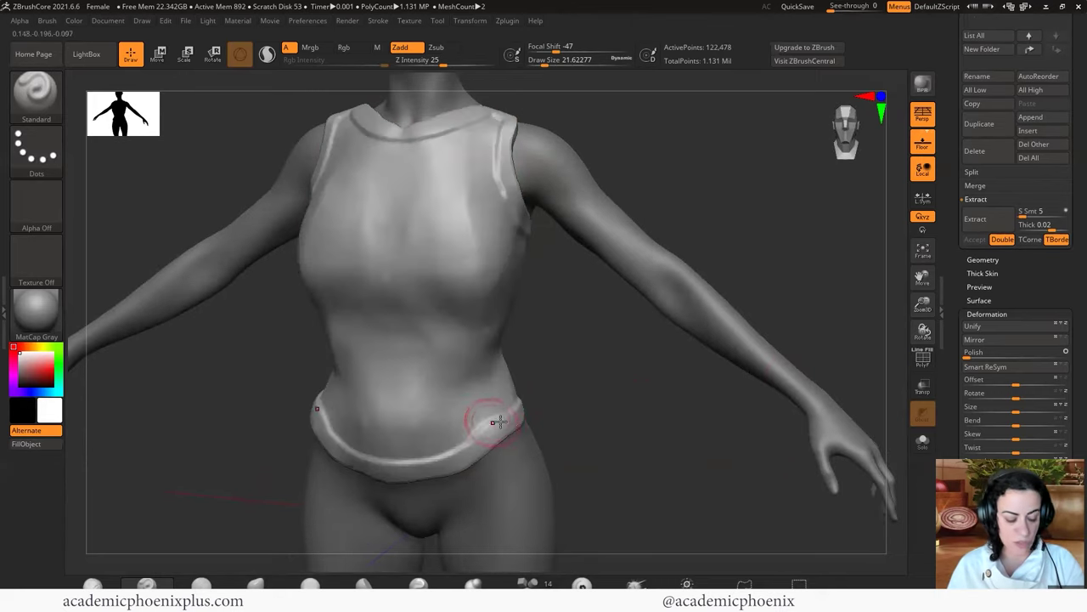
pyautogui.press('ctrl')
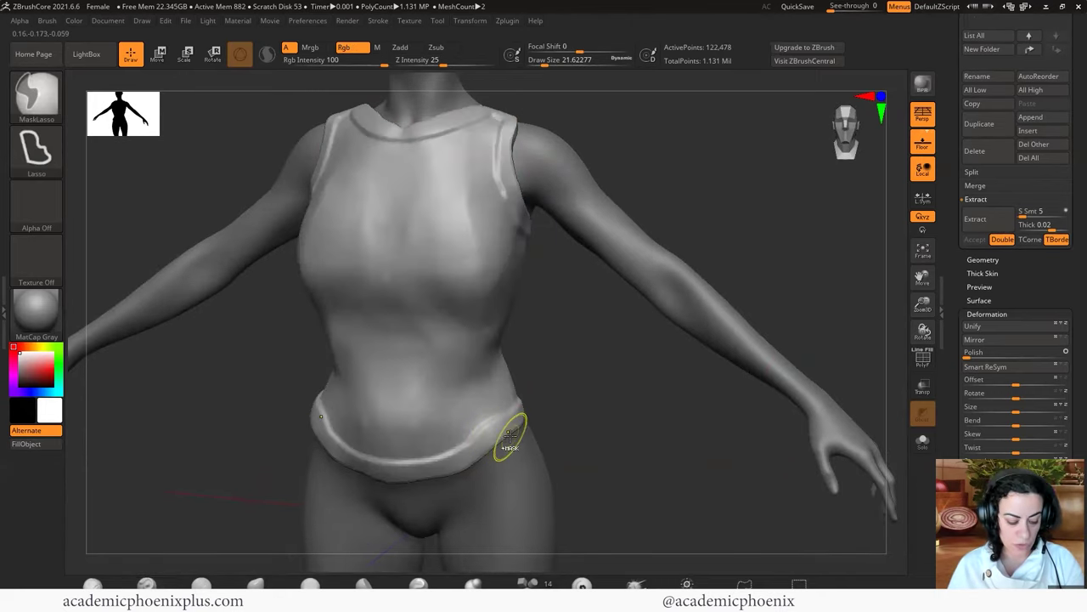
# Isolate the vest's trim polygroup, invert the visibility to view the body panel, and show the whole vest again
pyautogui.keyDown('ctrl'); pyautogui.keyDown('shift'); pyautogui.click(490, 436); pyautogui.keyUp('shift'); pyautogui.keyUp('ctrl')
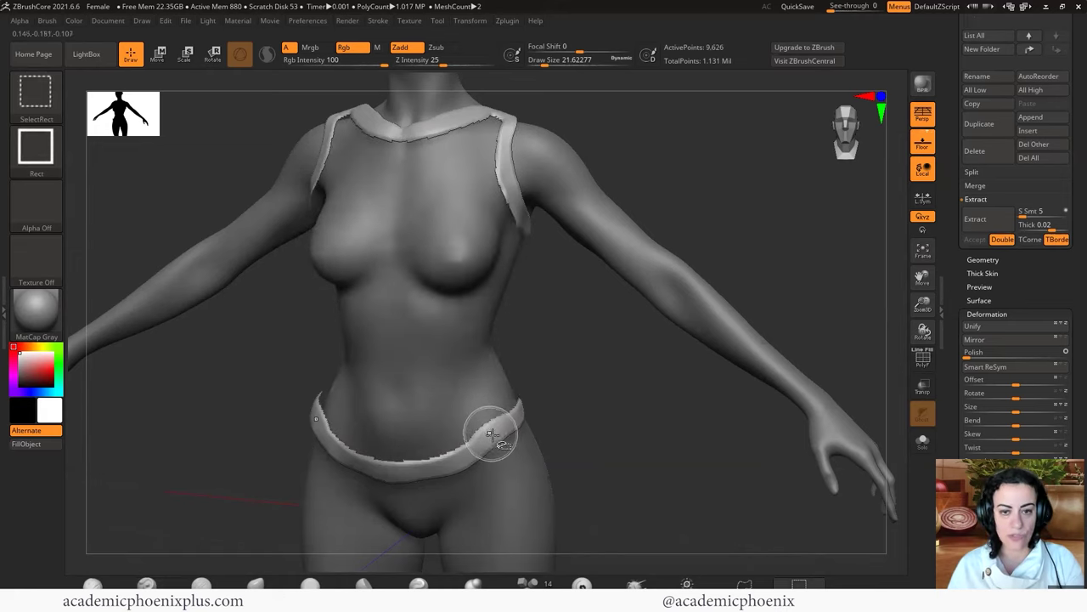
pyautogui.keyDown('ctrl'); pyautogui.keyDown('shift'); pyautogui.click(490, 435); pyautogui.keyUp('shift'); pyautogui.keyUp('ctrl')
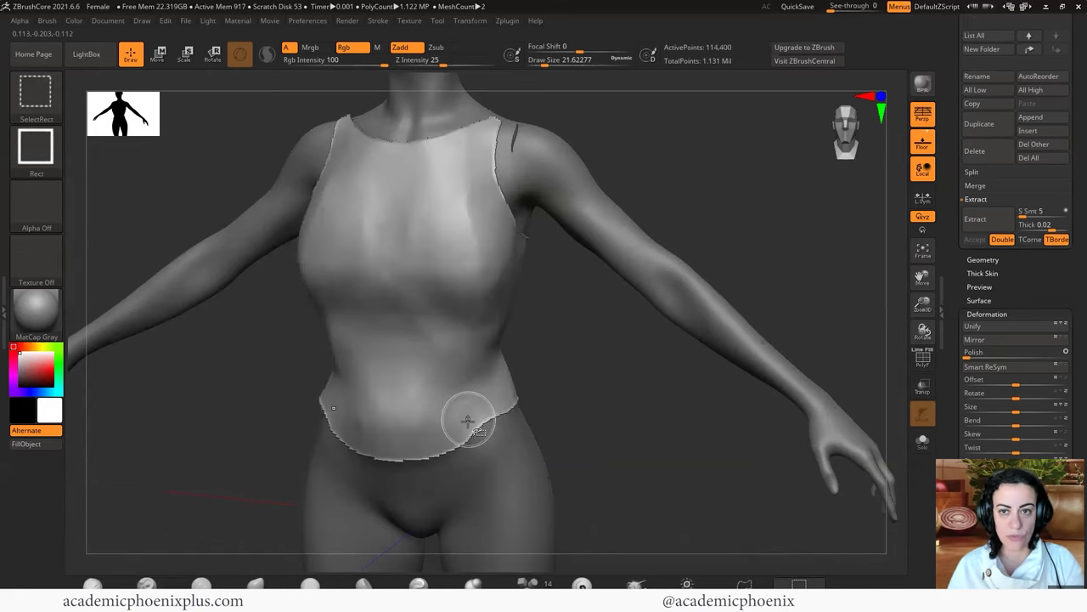
pyautogui.keyDown('ctrl'); pyautogui.keyDown('shift'); pyautogui.click(577, 421); pyautogui.keyUp('shift'); pyautogui.keyUp('ctrl')
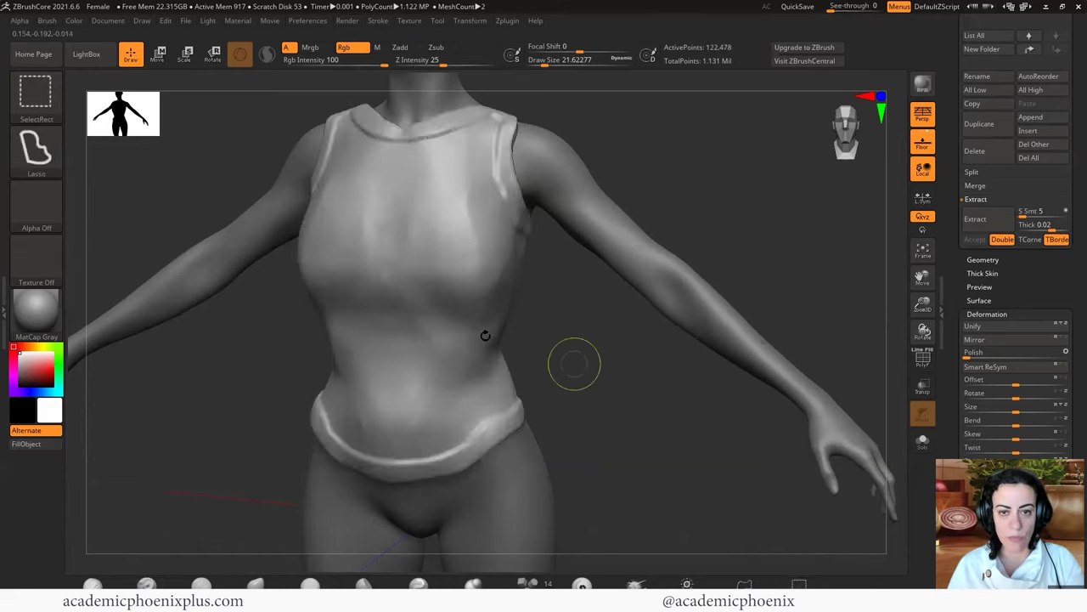
pyautogui.moveTo(616, 400)
pyautogui.mouseDown()
pyautogui.moveTo(623, 380)
pyautogui.moveTo(556, 432)
pyautogui.mouseUp()
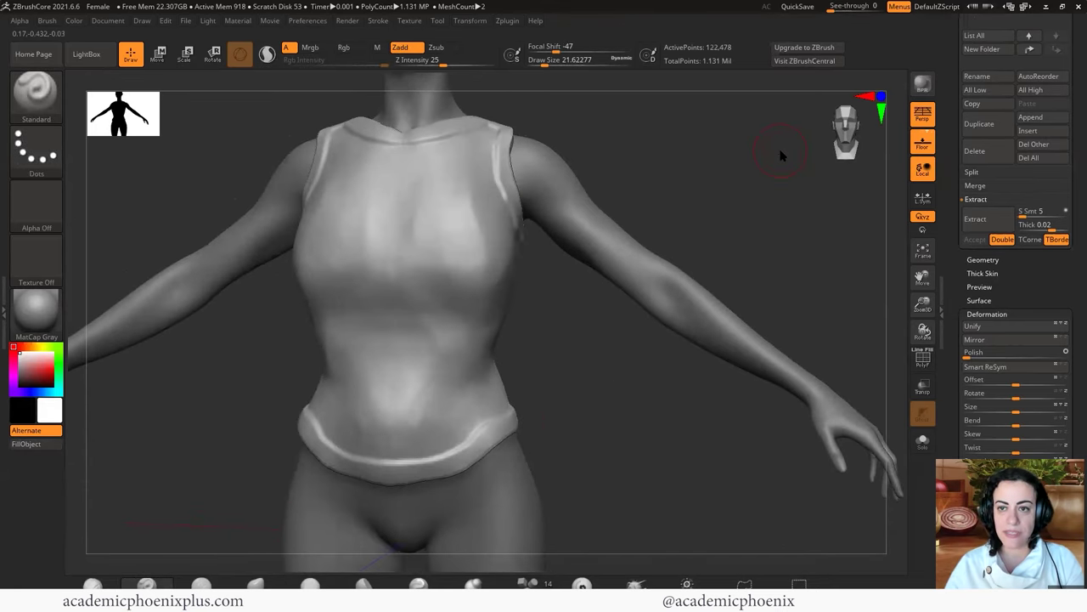
# Open the Geometry settings and divide the vest once to SDiv 2
pyautogui.moveTo(956, 330)
pyautogui.mouseDown()
pyautogui.moveTo(957, 403)
pyautogui.moveTo(955, 335)
pyautogui.mouseUp()
pyautogui.click(992, 212)
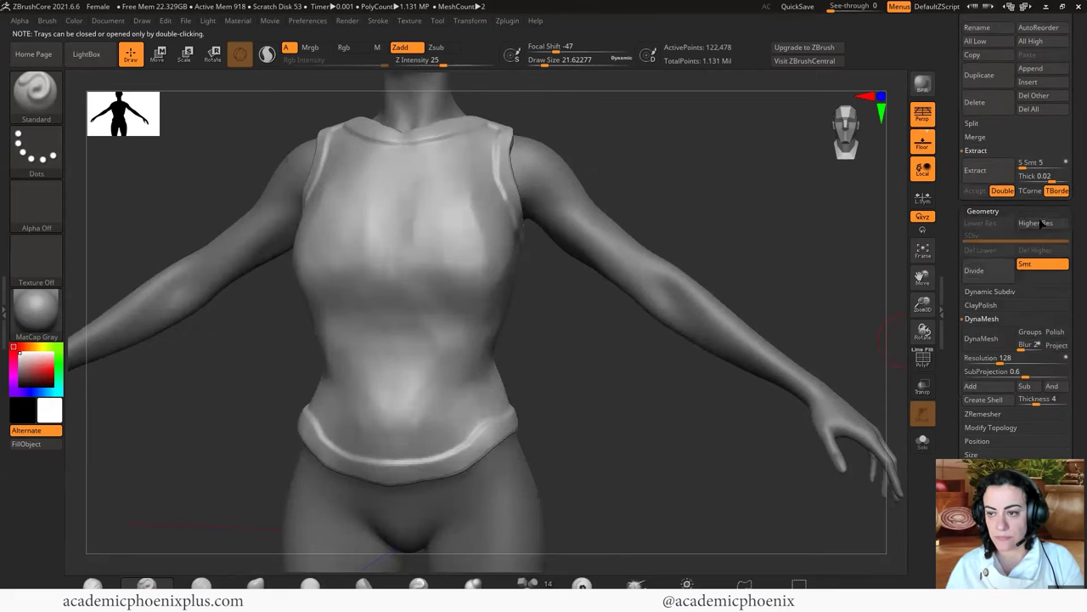
pyautogui.click(987, 265)
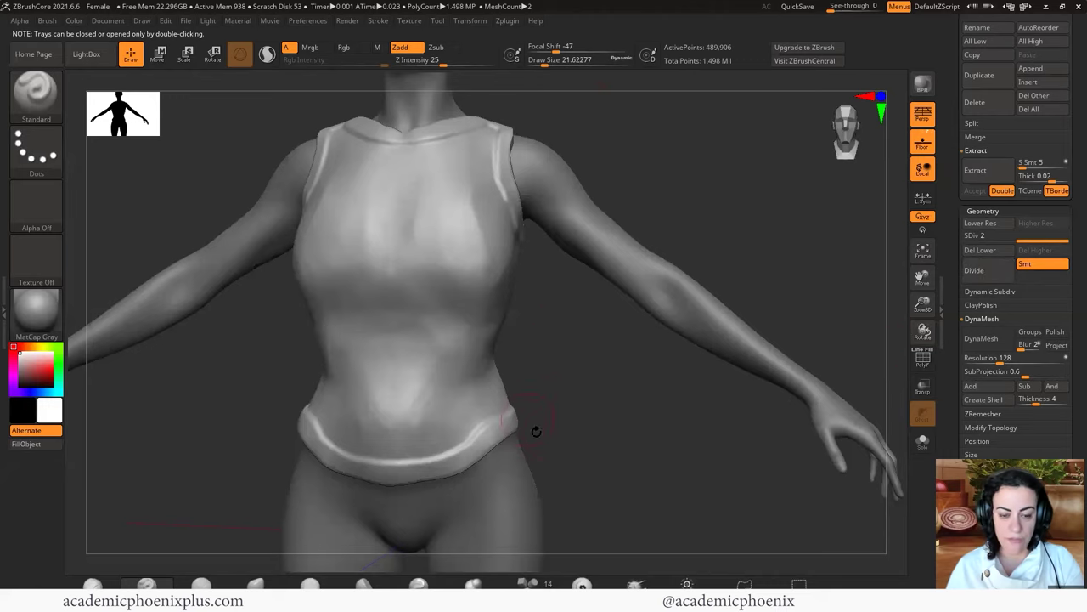
# Isolate the trim polygroup, choose the DamStandard brush, and try a stroke on the front of the hem band
pyautogui.moveTo(592, 440)
pyautogui.keyDown('alt'); pyautogui.mouseDown()
pyautogui.moveTo(587, 418)
pyautogui.moveTo(651, 450)
pyautogui.moveTo(533, 409)
pyautogui.moveTo(553, 396)
pyautogui.mouseUp(); pyautogui.keyUp('alt')
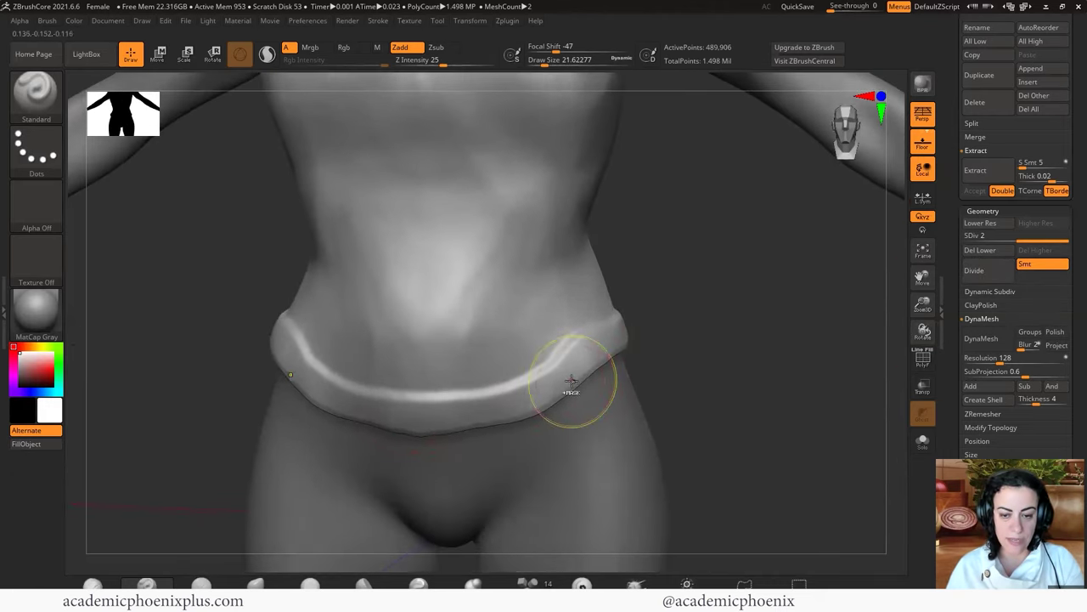
pyautogui.press('ctrl')
pyautogui.press('ctrl')
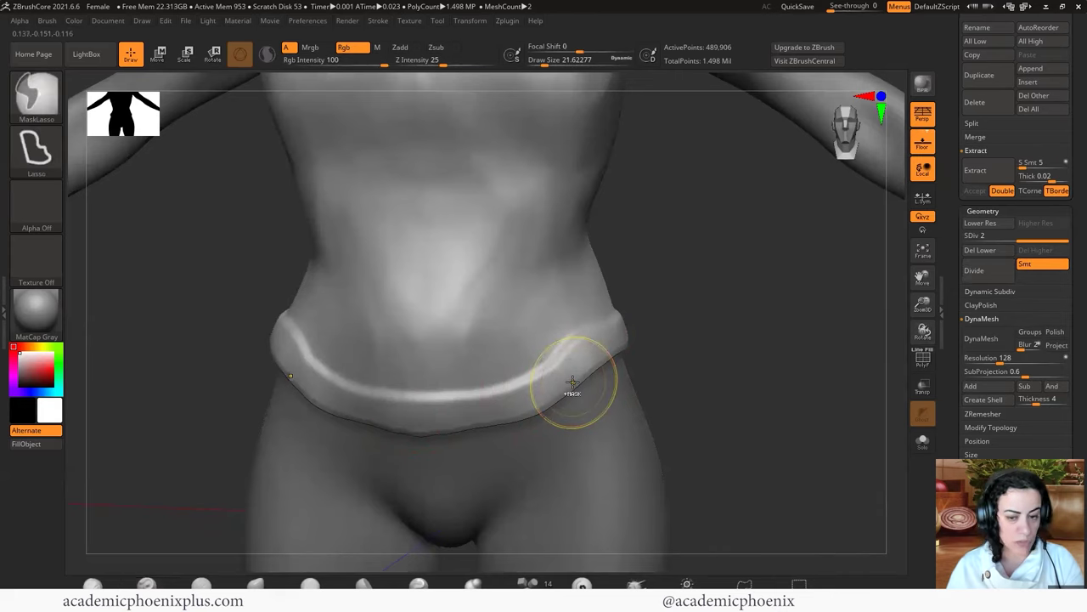
pyautogui.keyDown('ctrl'); pyautogui.keyDown('shift'); pyautogui.click(572, 374); pyautogui.keyUp('shift'); pyautogui.keyUp('ctrl')
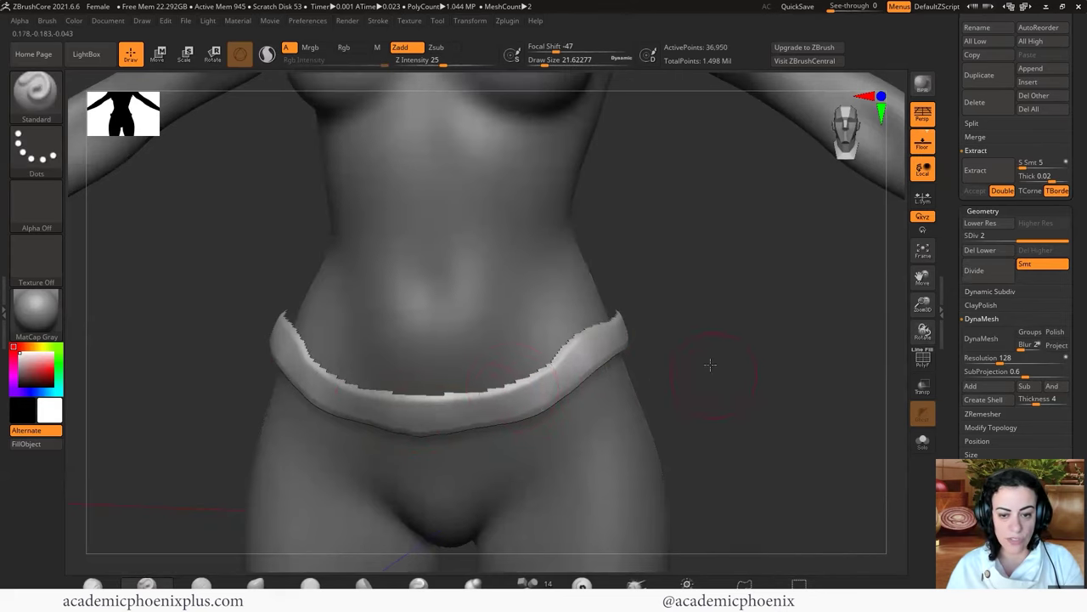
pyautogui.moveTo(707, 361); pyautogui.dragTo(628, 350)
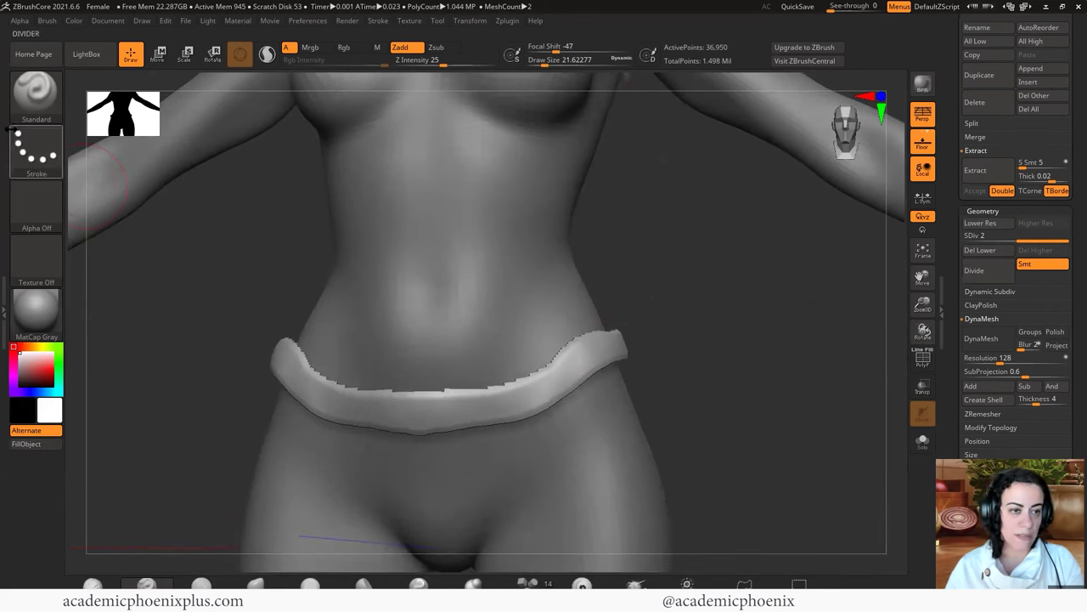
pyautogui.click(33, 92)
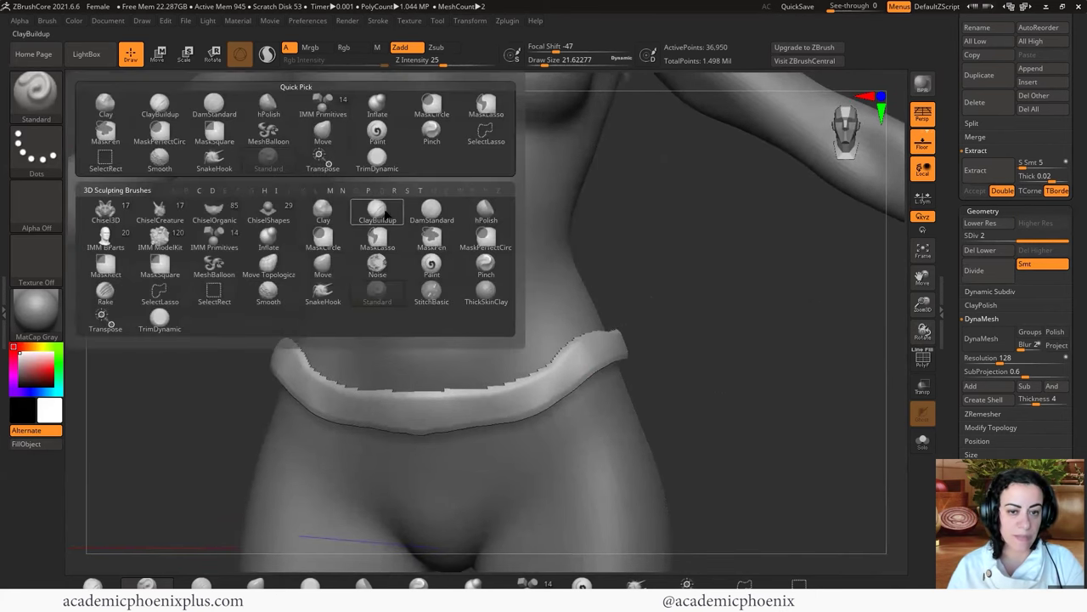
pyautogui.click(431, 212)
pyautogui.moveTo(389, 414)
pyautogui.mouseDown()
pyautogui.moveTo(333, 411)
pyautogui.moveTo(268, 351)
pyautogui.moveTo(382, 415)
pyautogui.moveTo(376, 398)
pyautogui.mouseUp()
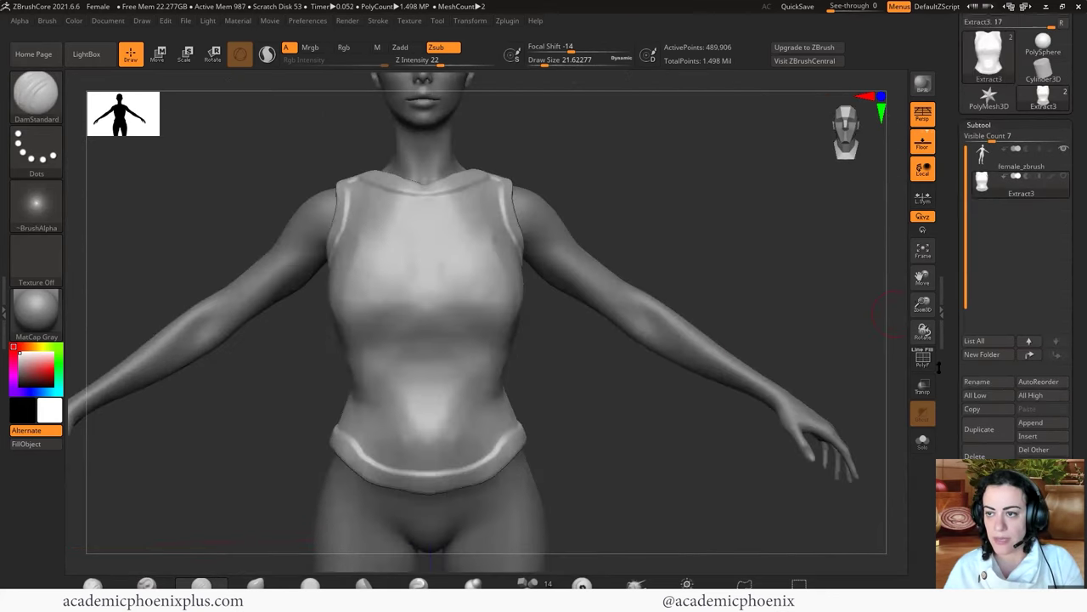
# Hide the female_zbrush subtool and divide the vest again to SDiv 3
pyautogui.moveTo(938, 367); pyautogui.dragTo(939, 384)
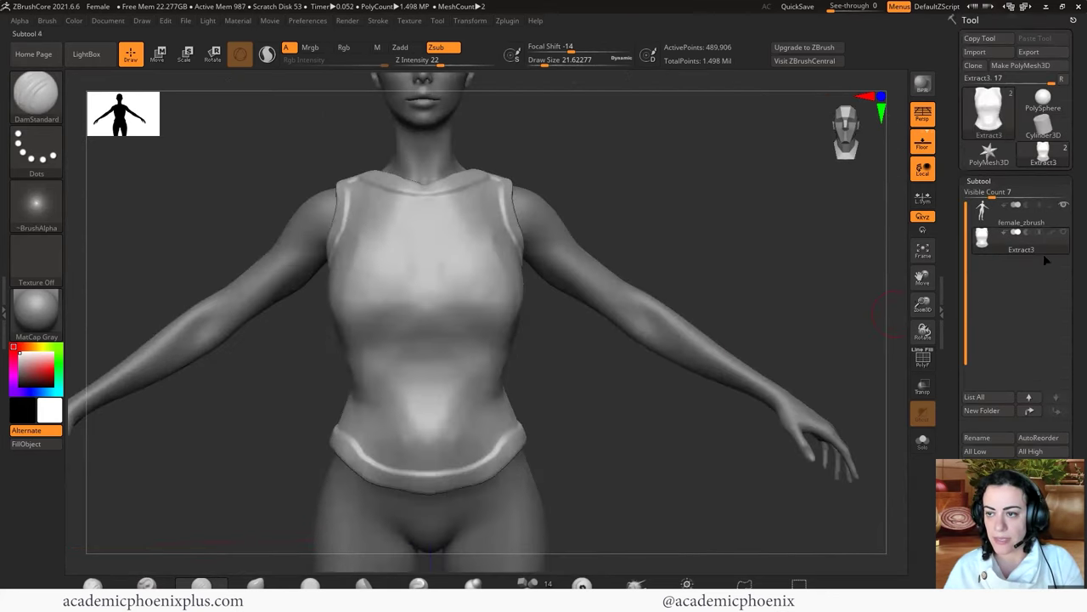
pyautogui.click(1063, 208)
pyautogui.moveTo(819, 299); pyautogui.dragTo(735, 219)
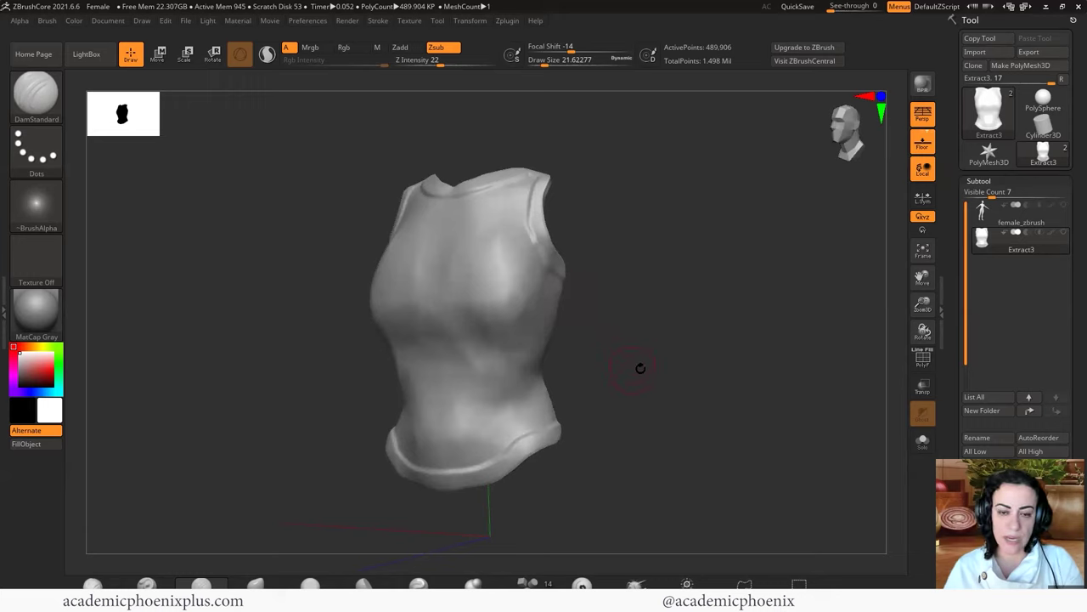
pyautogui.click(973, 369)
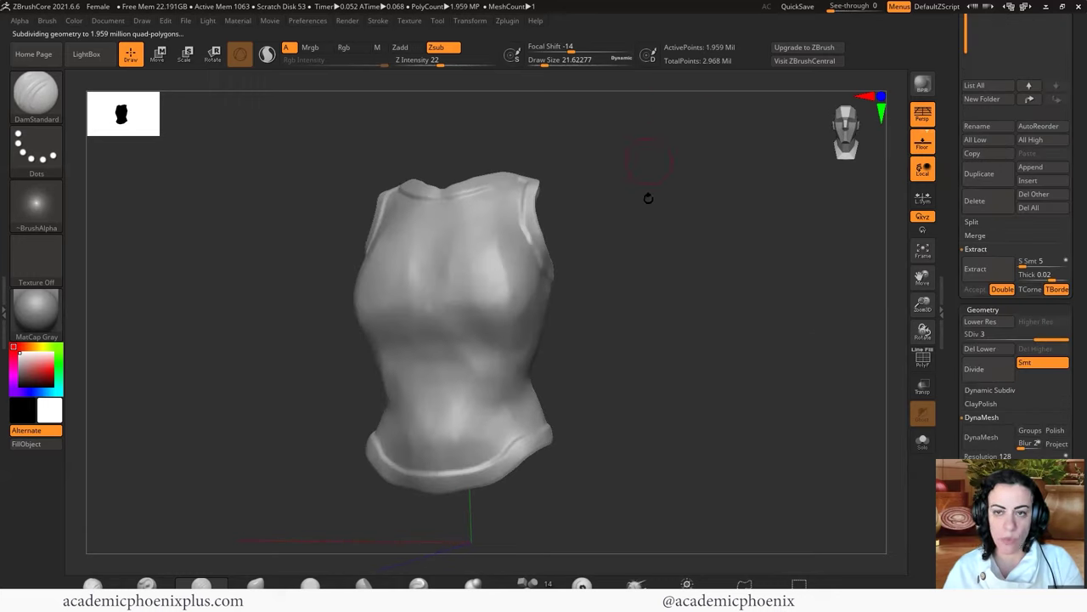
pyautogui.keyDown('shift'); pyautogui.moveTo(671, 315); pyautogui.dragTo(735, 340); pyautogui.keyUp('shift')
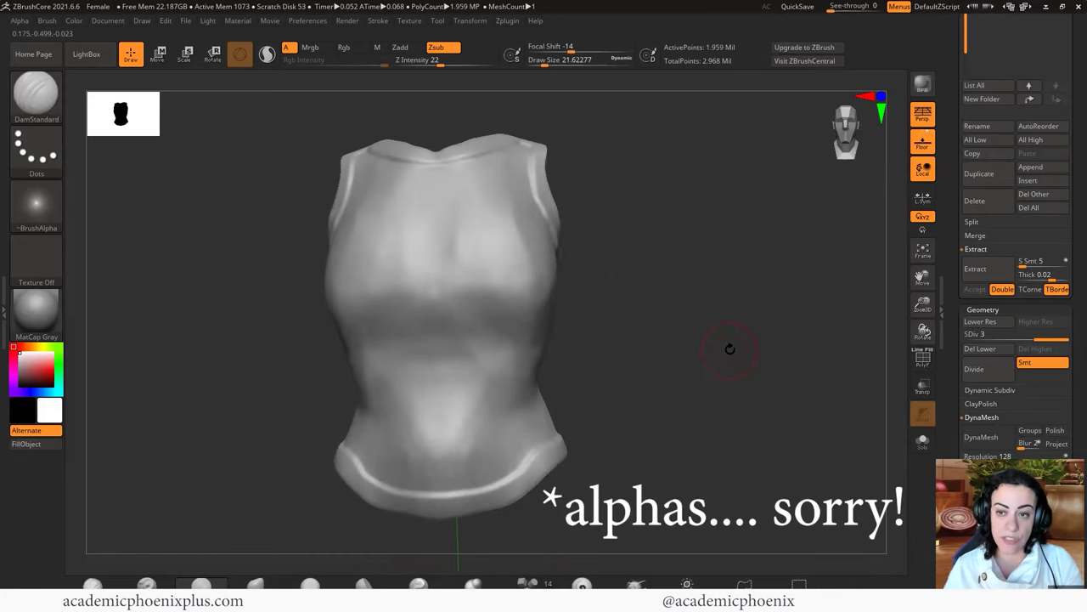
# Switch to Photos and look through the alpha images, including the Celtic knot, chain link, floral and lion designs
pyautogui.click(1046, 7)
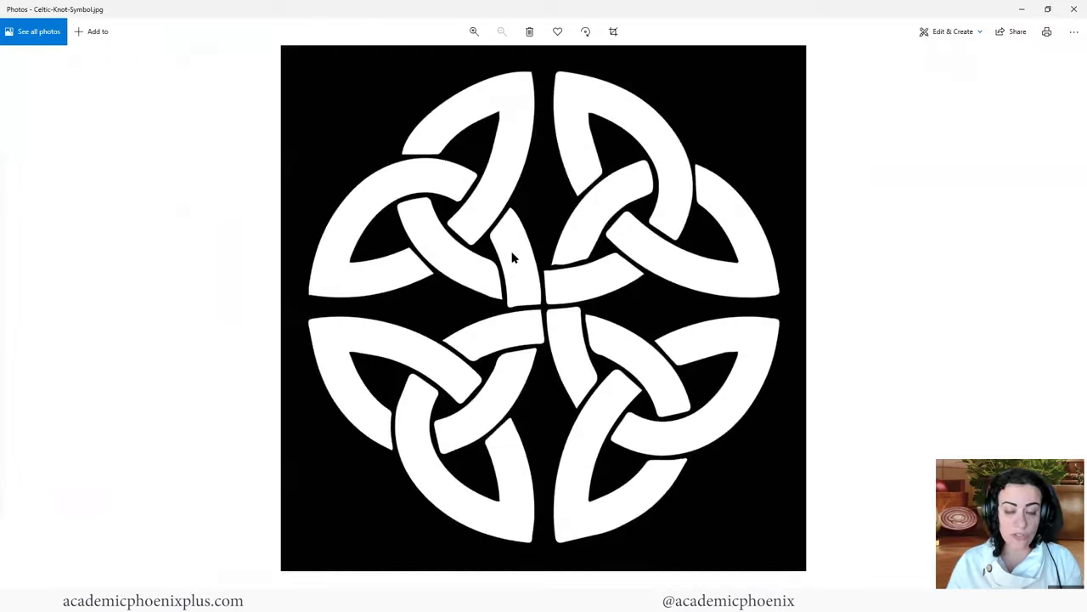
pyautogui.press('Right')
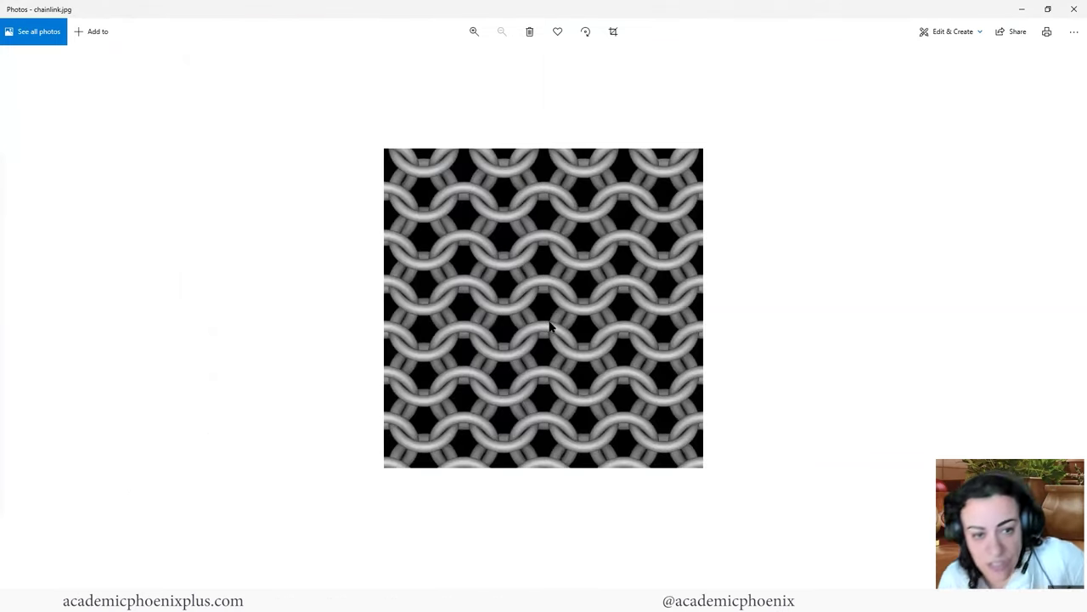
pyautogui.press('Right')
pyautogui.press('Right')
pyautogui.press('Right')
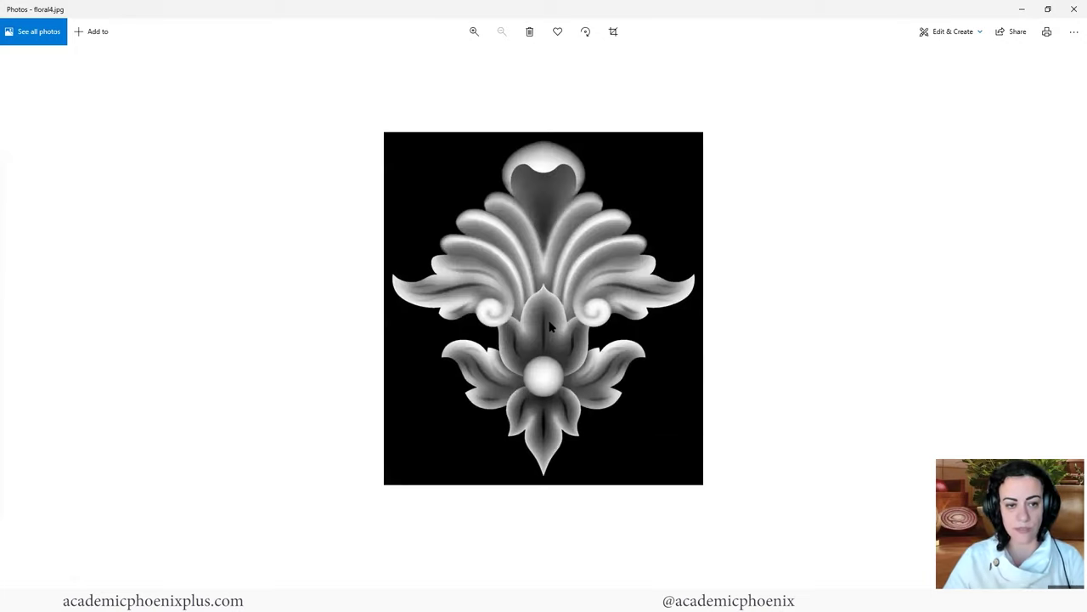
pyautogui.press('Right')
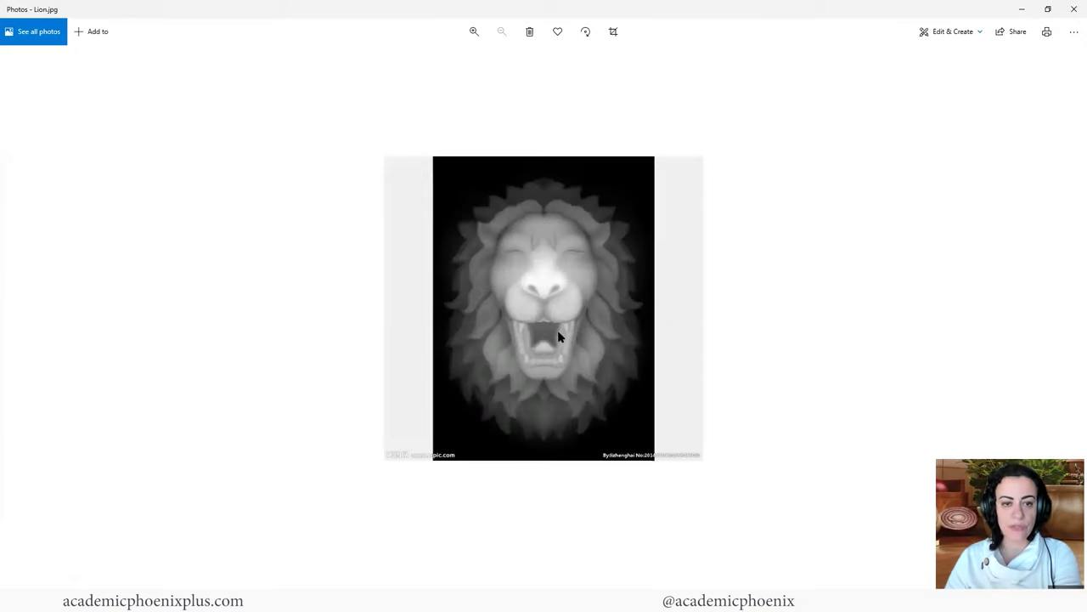
pyautogui.press('Left')
pyautogui.press('Left')
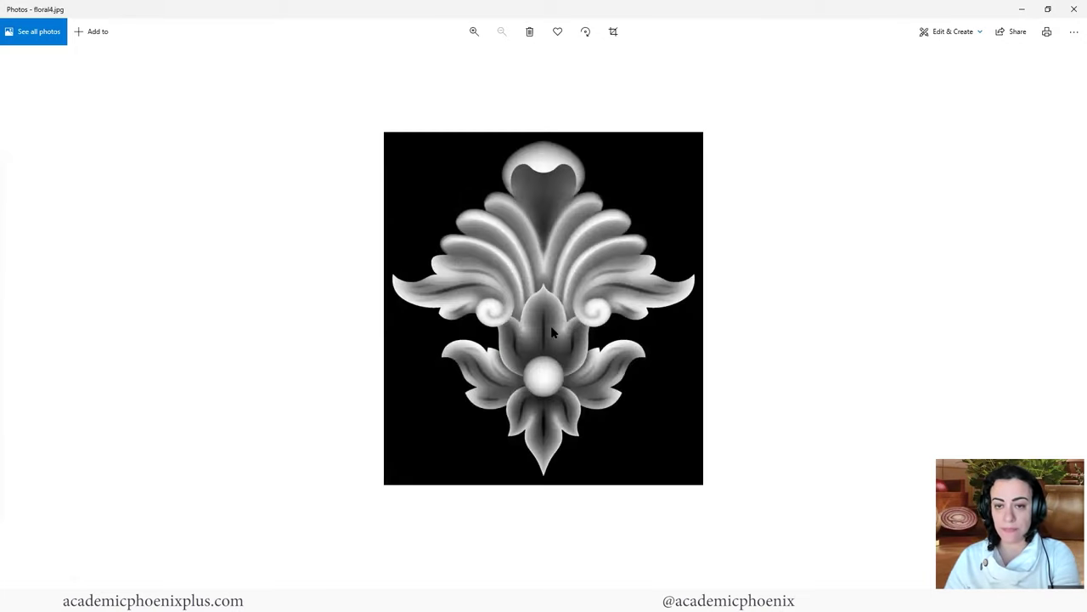
pyautogui.press('Right')
pyautogui.press('Right')
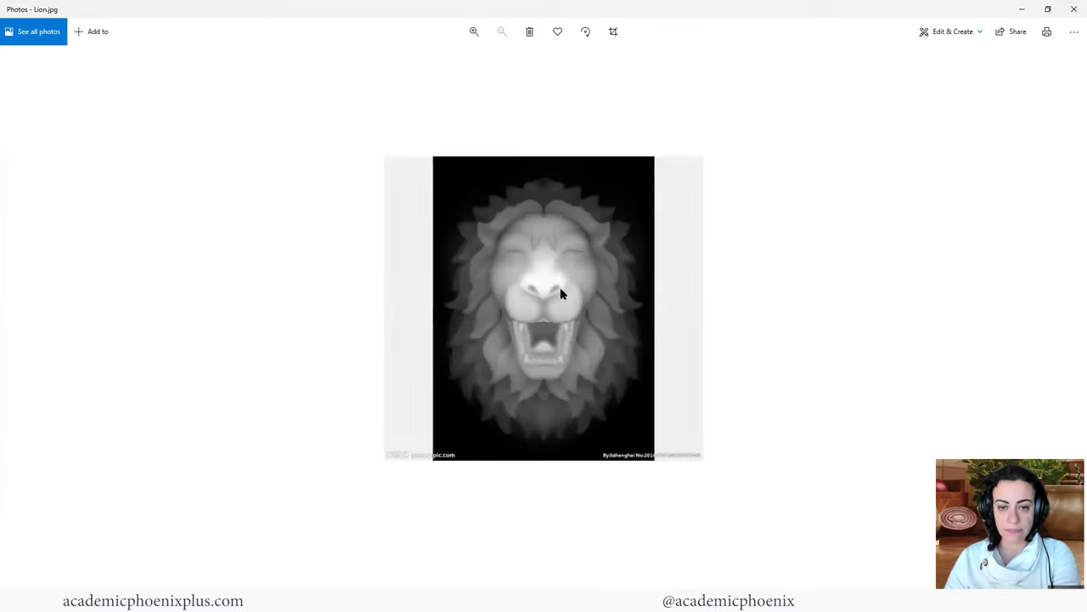
# Compare the floral, Celtic knot, chain link and lion alpha images in Photos
pyautogui.press('Left')
pyautogui.press('Left')
pyautogui.press('Left')
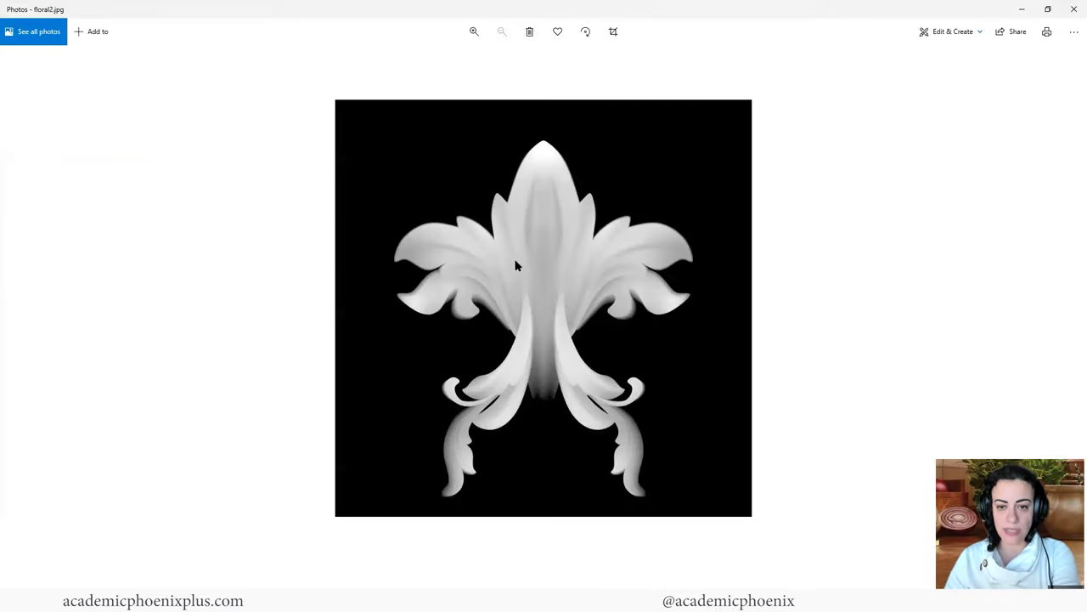
pyautogui.press('Right')
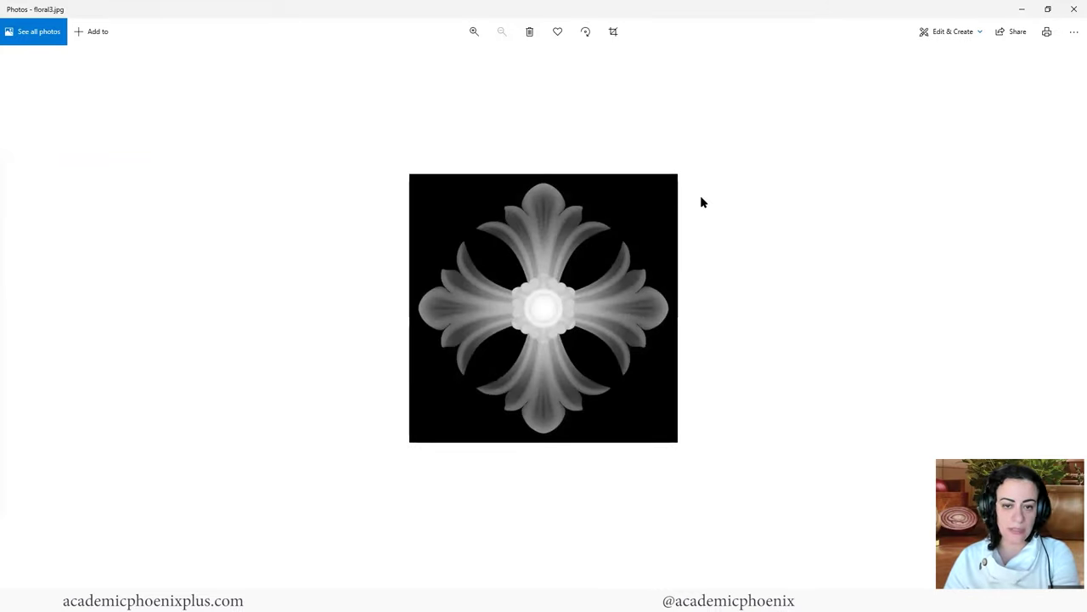
pyautogui.click(1074, 10)
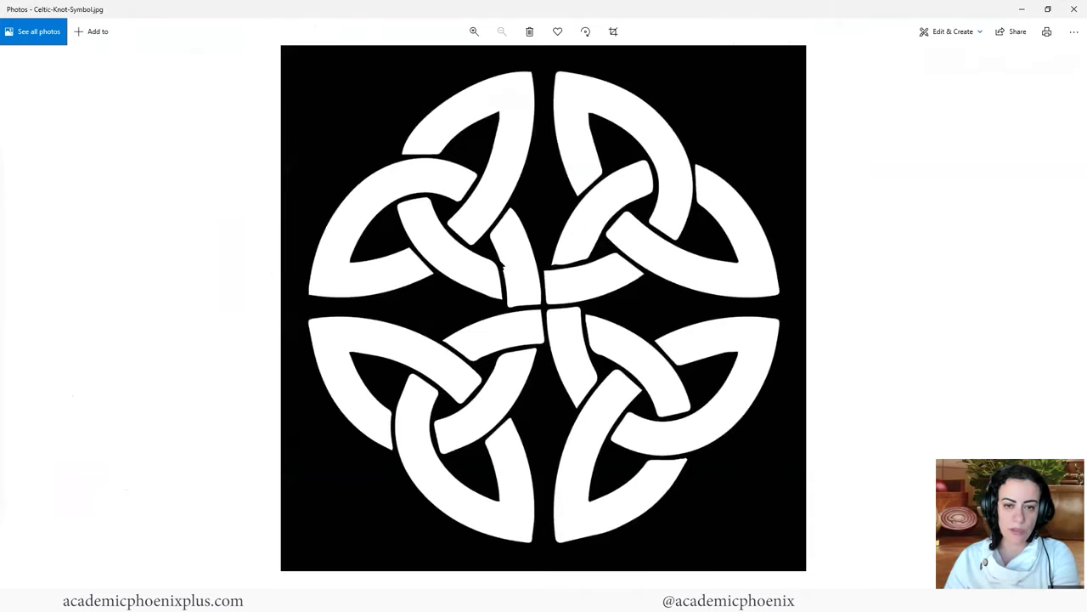
pyautogui.press('Right')
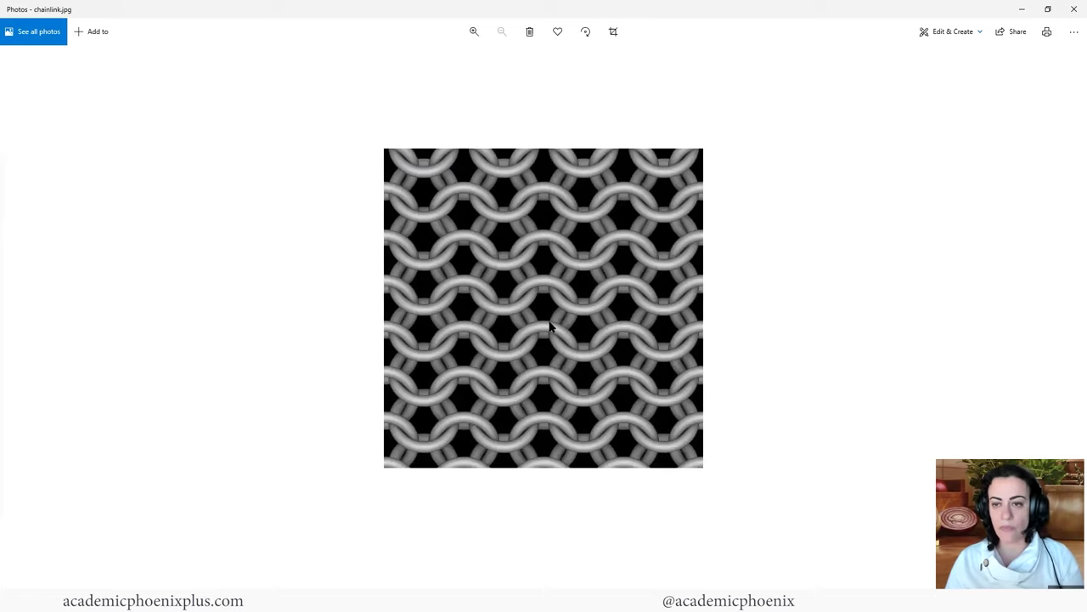
pyautogui.press('Right')
pyautogui.press('Right')
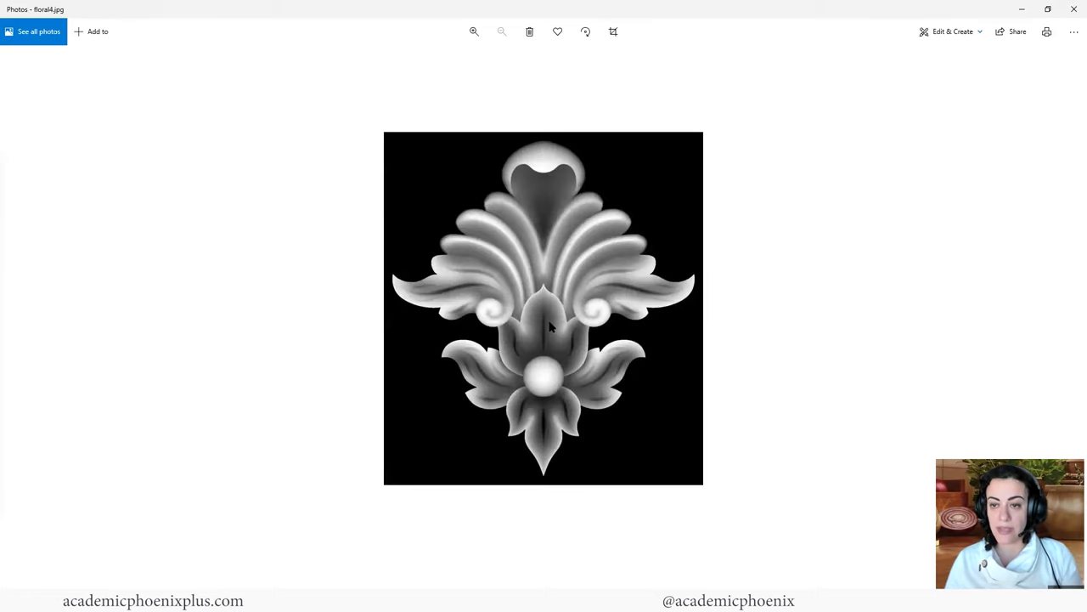
pyautogui.press('Right')
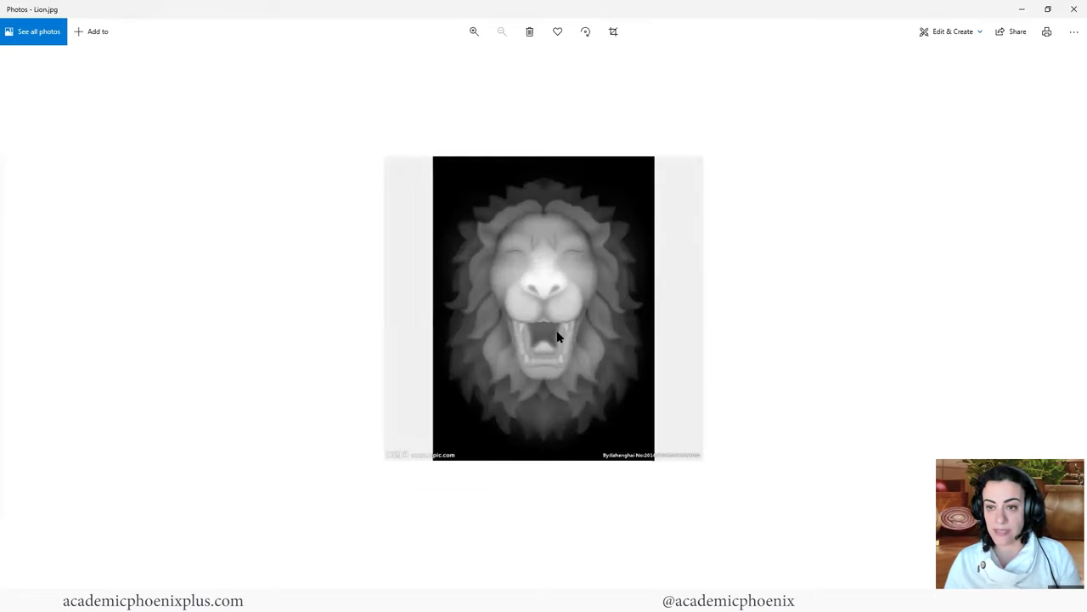
pyautogui.press('Left')
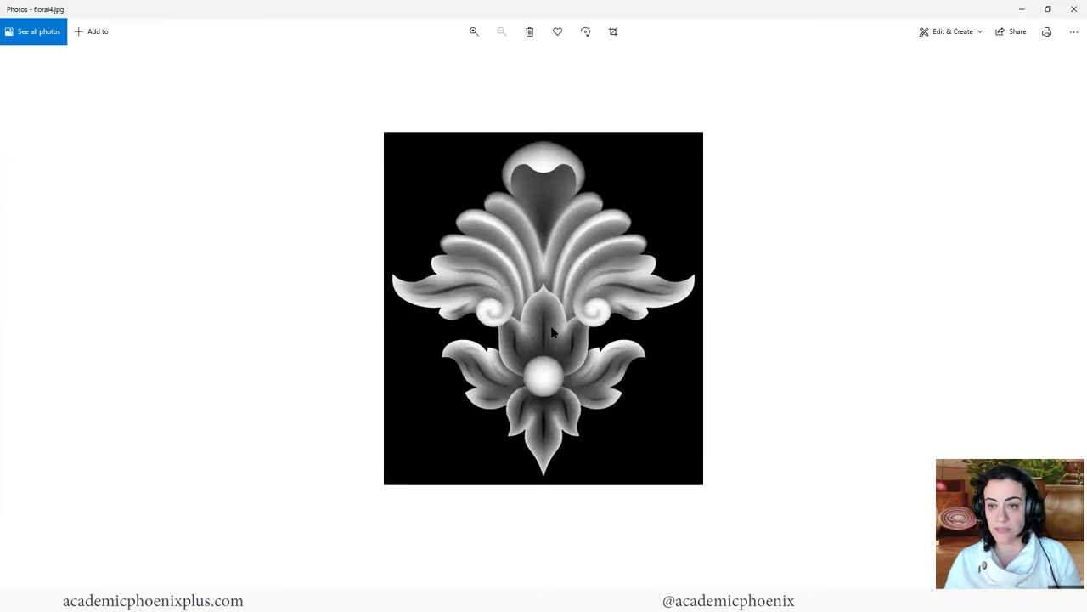
pyautogui.press('Left')
pyautogui.press('Right')
pyautogui.press('Right')
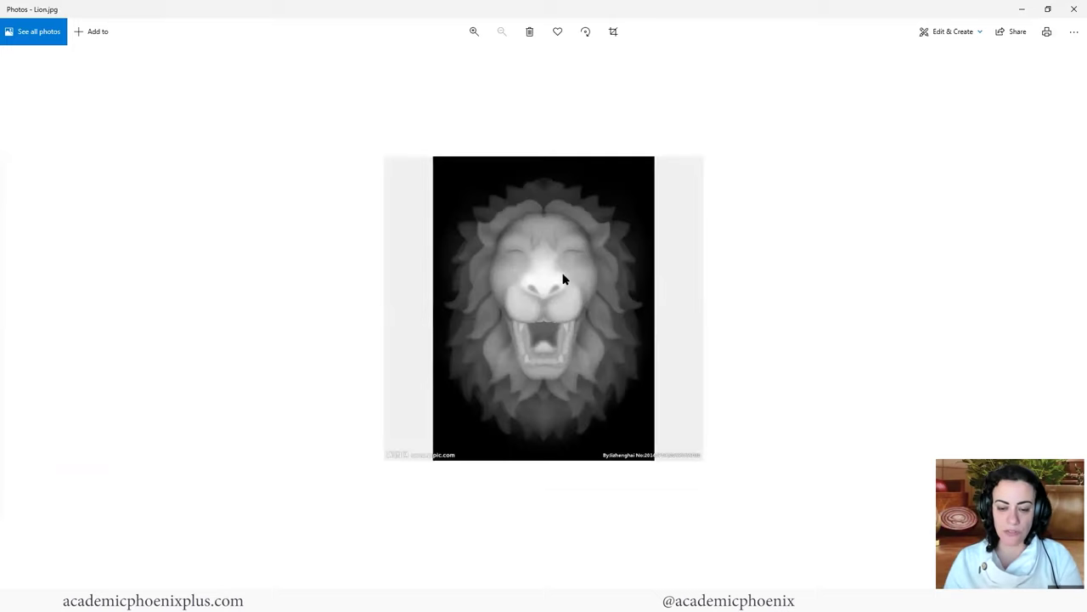
pyautogui.press('Left')
# Switch to ZBrushCore and import the Floral1 image as an alpha from E:\Jobs\Ohlone\Classes\6_Digital Sculpting\ExercisesInClass\ex06_Armor
pyautogui.hotkey('alt', 'Tab')
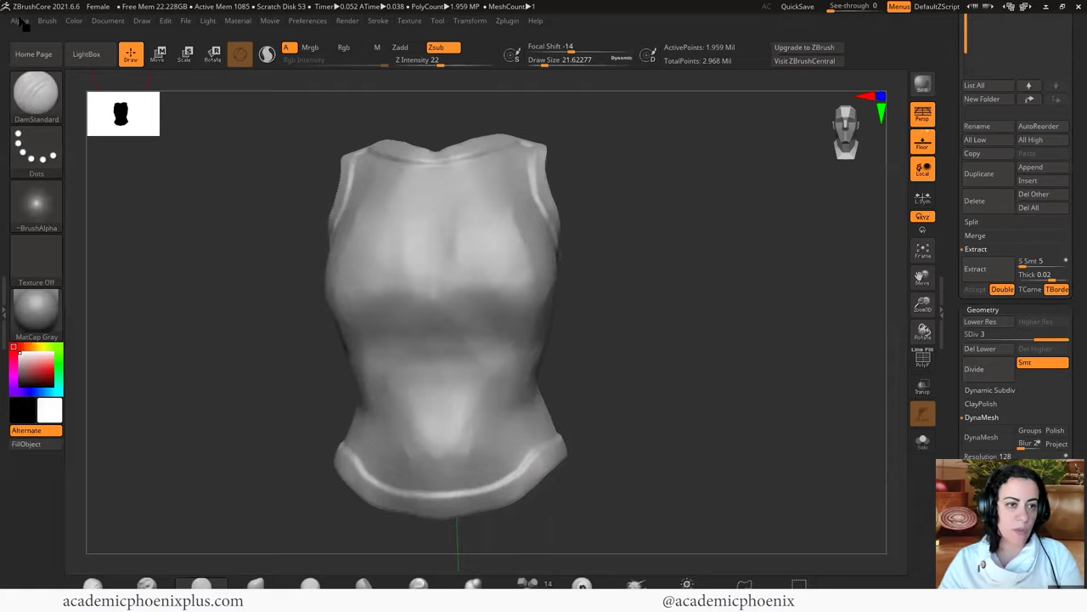
pyautogui.click(20, 21)
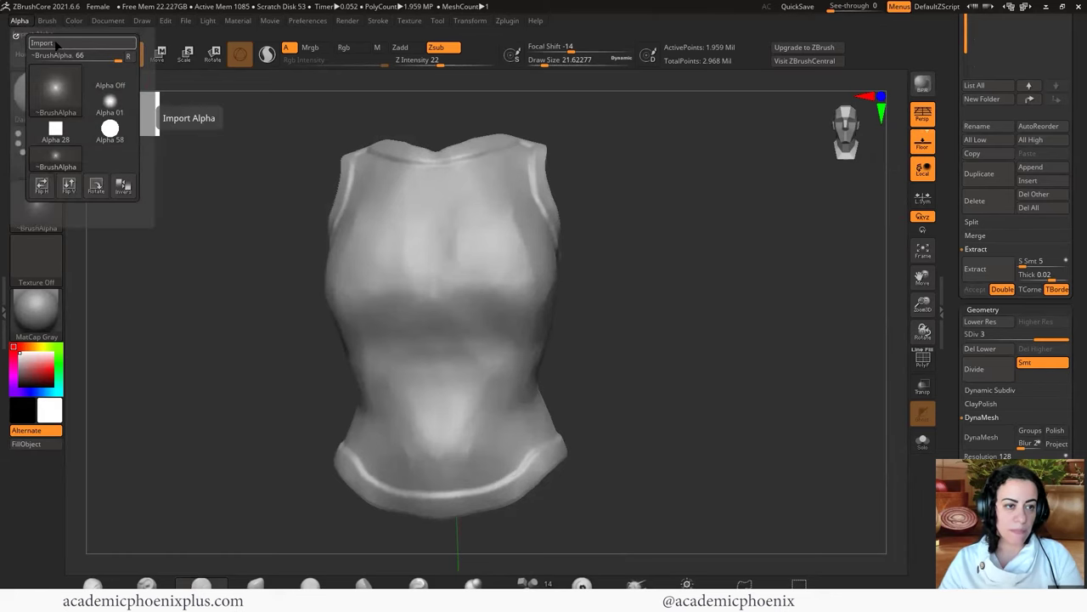
pyautogui.click(68, 49)
pyautogui.click(347, 30)
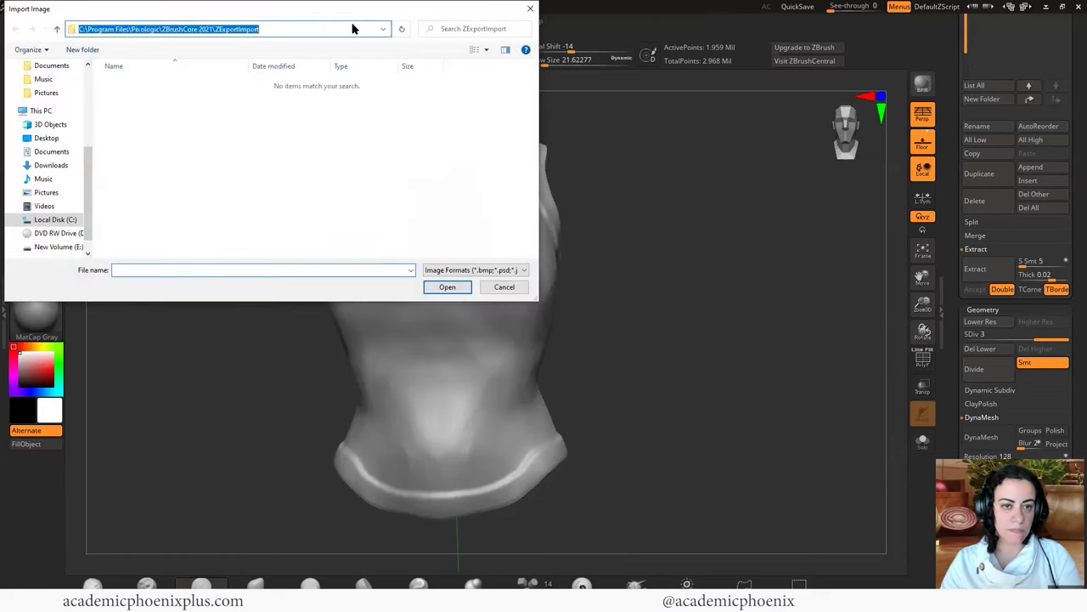
pyautogui.write('E:\\Jobs\\Ohlone\\Classes\\6_Digital Sculpting\\ExercisesInClass\\ex06_Armor')
pyautogui.press('Return')
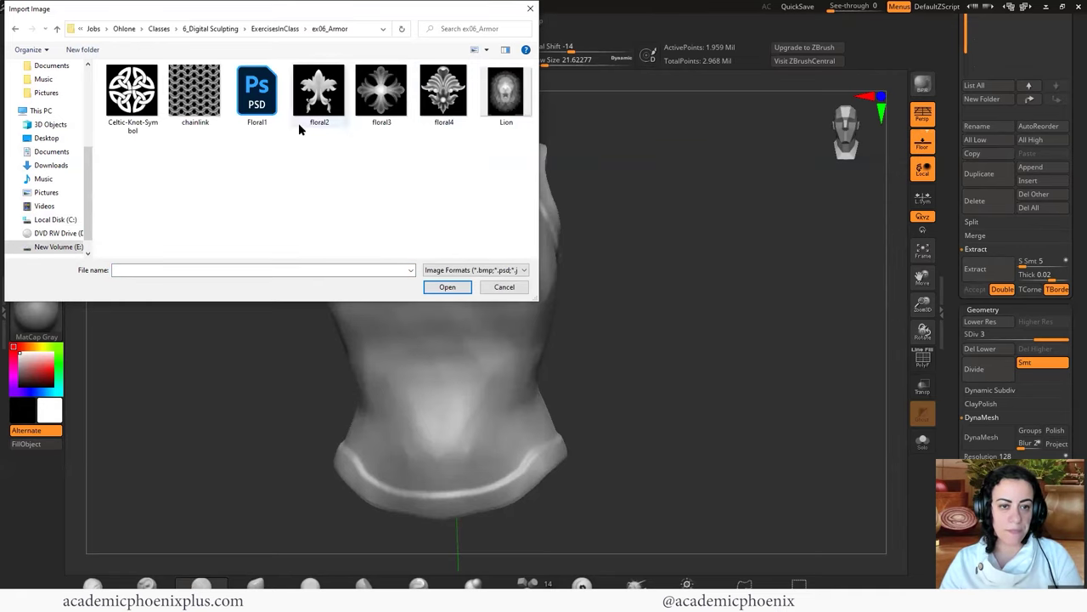
pyautogui.doubleClick(259, 97)
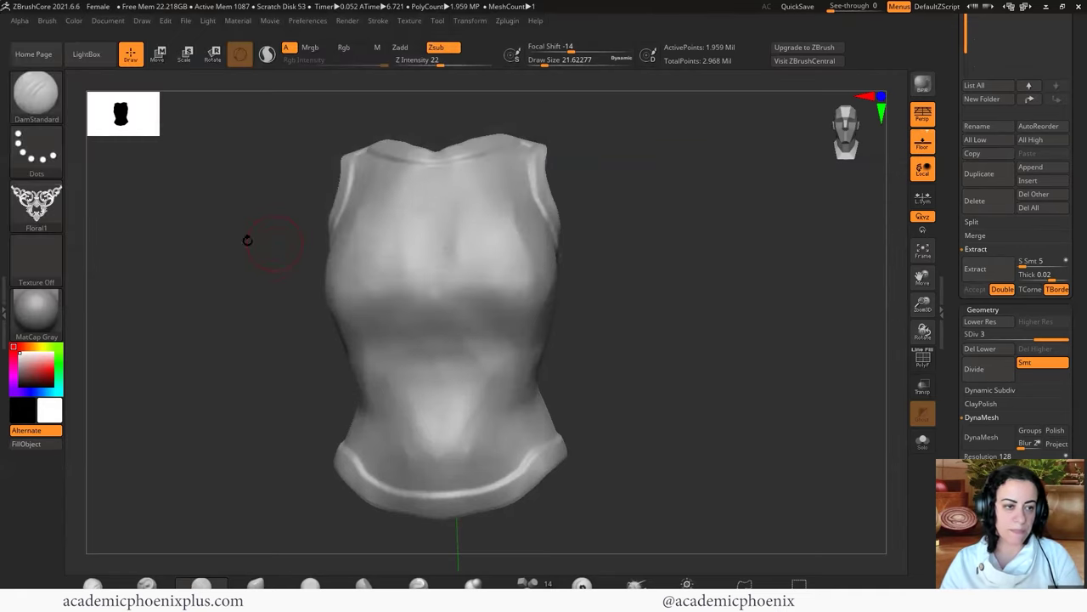
# Choose the Standard brush and assign the Floral1 alpha to it
pyautogui.moveTo(40, 210)
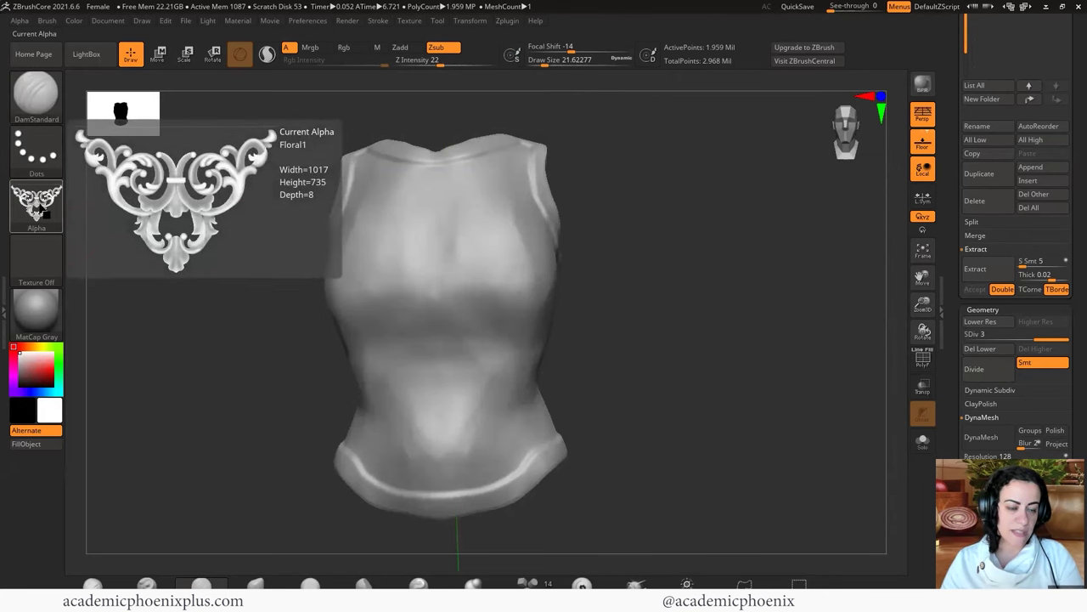
pyautogui.click(36, 113)
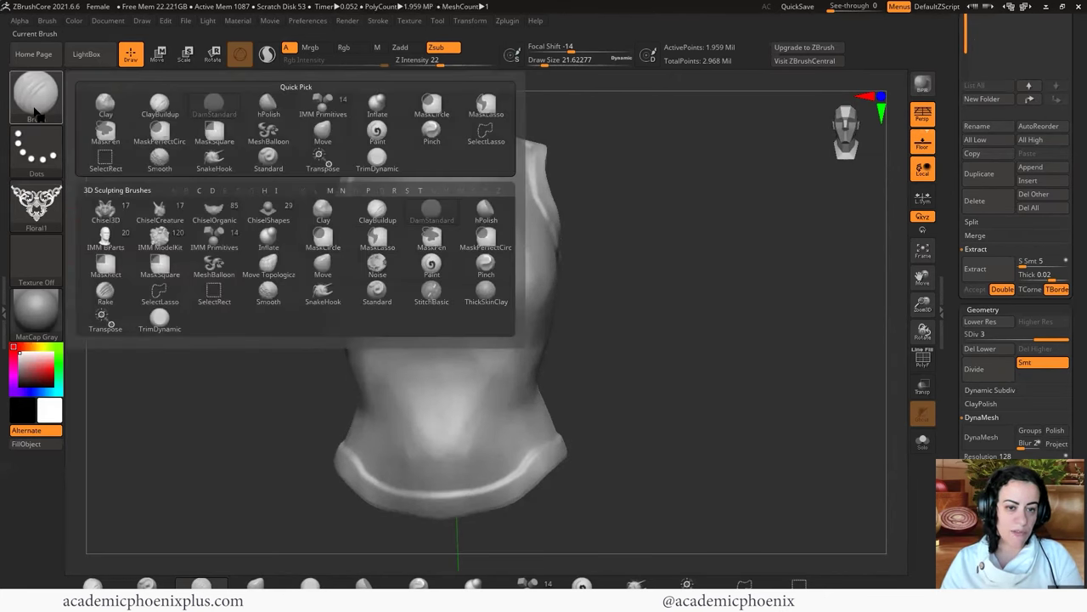
pyautogui.click(380, 293)
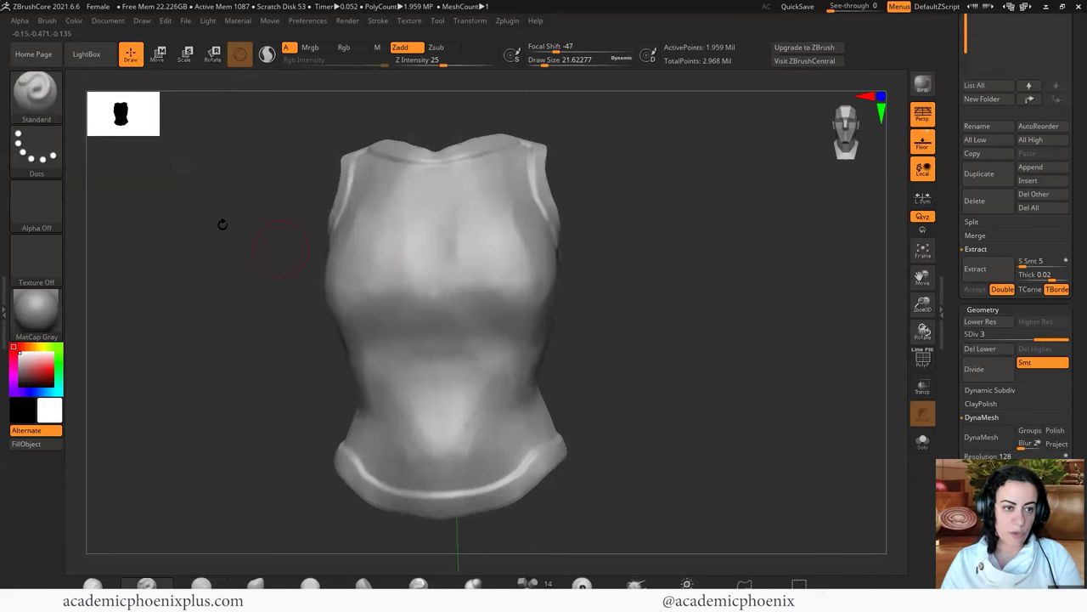
pyautogui.click(35, 204)
pyautogui.click(104, 212)
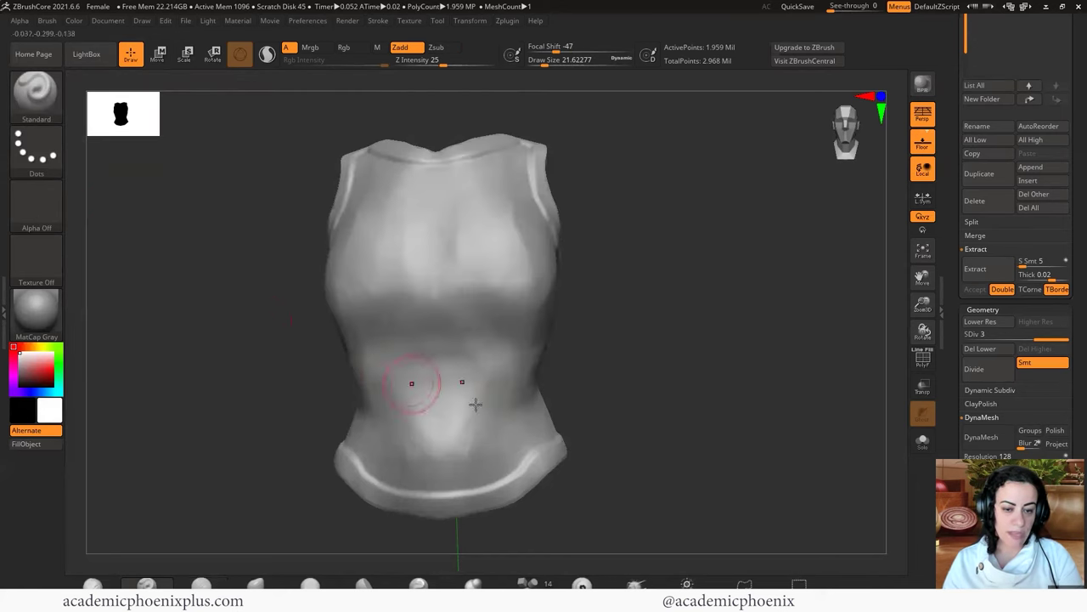
pyautogui.click(36, 212)
pyautogui.click(487, 396)
pyautogui.moveTo(641, 324); pyautogui.dragTo(656, 317)
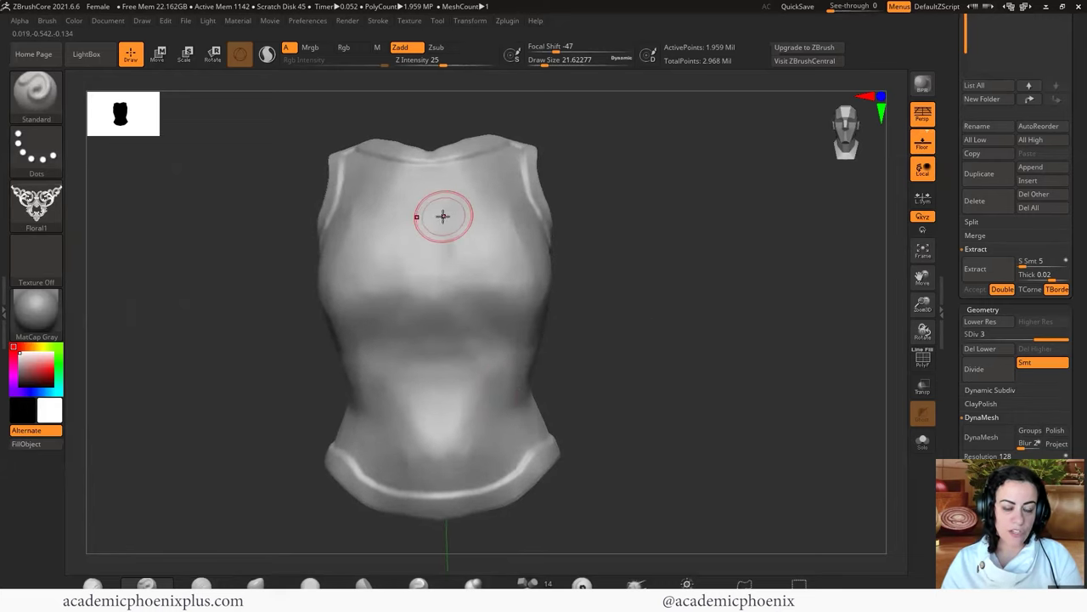
# Undo a trial Dots stroke, set the stroke type to DragRect, and stamp the Floral1 ornament on the centre of the upper chest
pyautogui.moveTo(428, 213); pyautogui.dragTo(444, 221)
pyautogui.hotkey('ctrl', 'z')
pyautogui.click(35, 148)
pyautogui.click(160, 159)
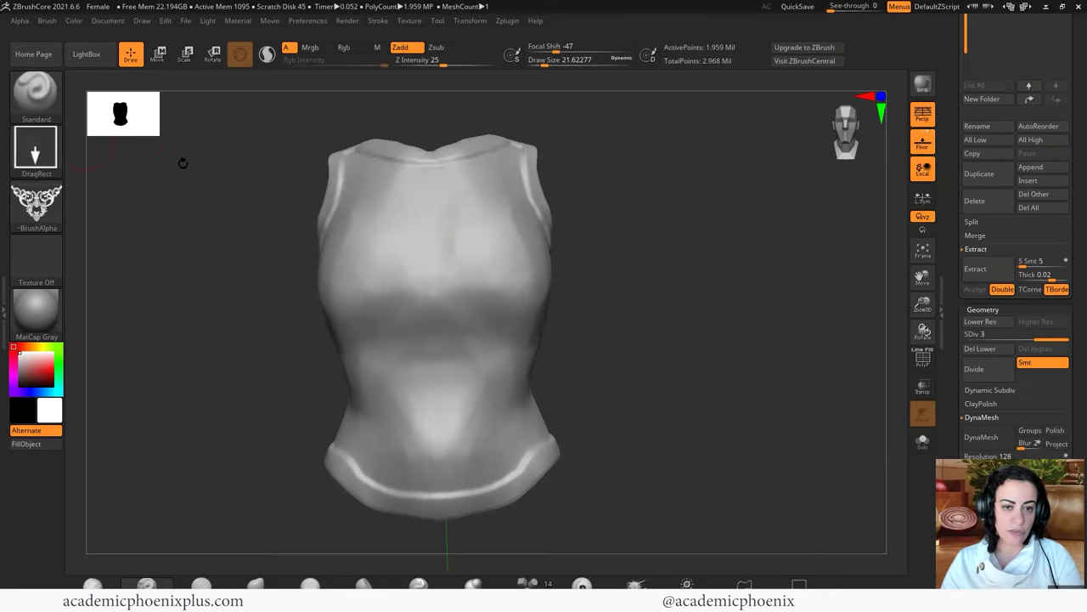
pyautogui.moveTo(432, 215)
pyautogui.mouseDown()
pyautogui.moveTo(473, 223)
pyautogui.moveTo(526, 192)
pyautogui.moveTo(451, 102)
pyautogui.moveTo(424, 109)
pyautogui.mouseUp()
pyautogui.keyDown('alt'); pyautogui.moveTo(626, 218); pyautogui.dragTo(639, 298); pyautogui.keyUp('alt')
pyautogui.moveTo(726, 290); pyautogui.dragTo(663, 309)
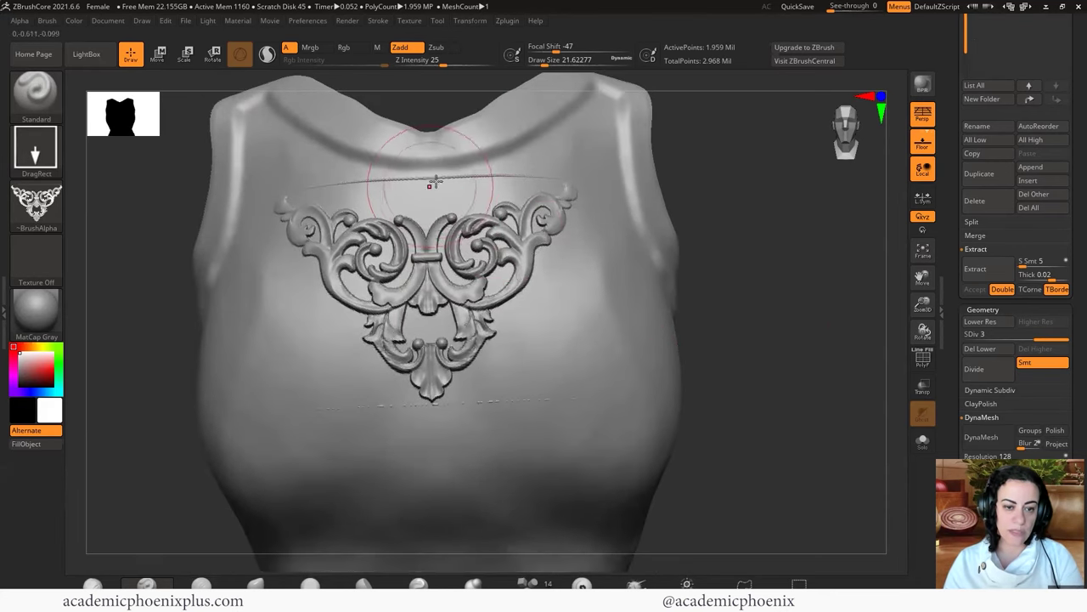
# Reduce the Draw Size to 3 and smooth away the stray lines above and below the chest ornament
pyautogui.press('[')
pyautogui.press('[')
pyautogui.press('[')
pyautogui.press('[')
pyautogui.press('[')
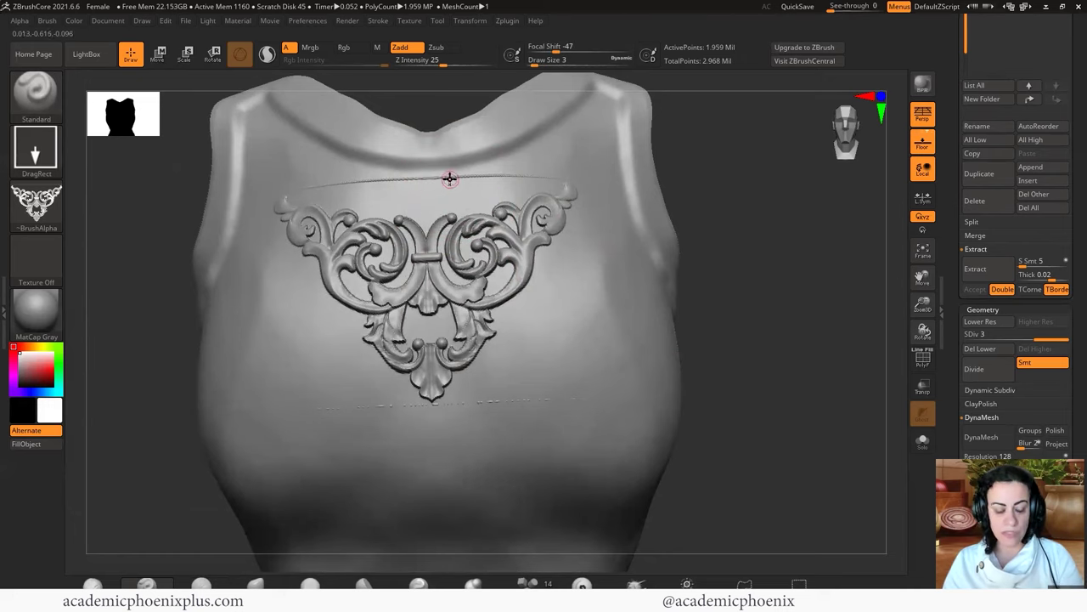
pyautogui.press('shift')
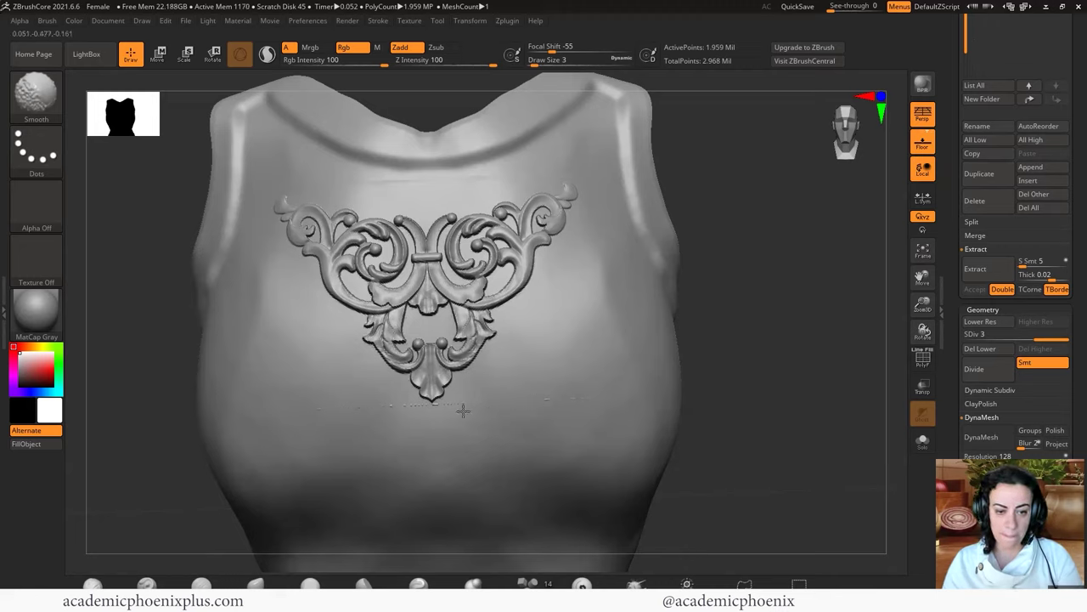
# Import the floral3 image from the ex06_Armor folder as the brush alpha
pyautogui.click(34, 204)
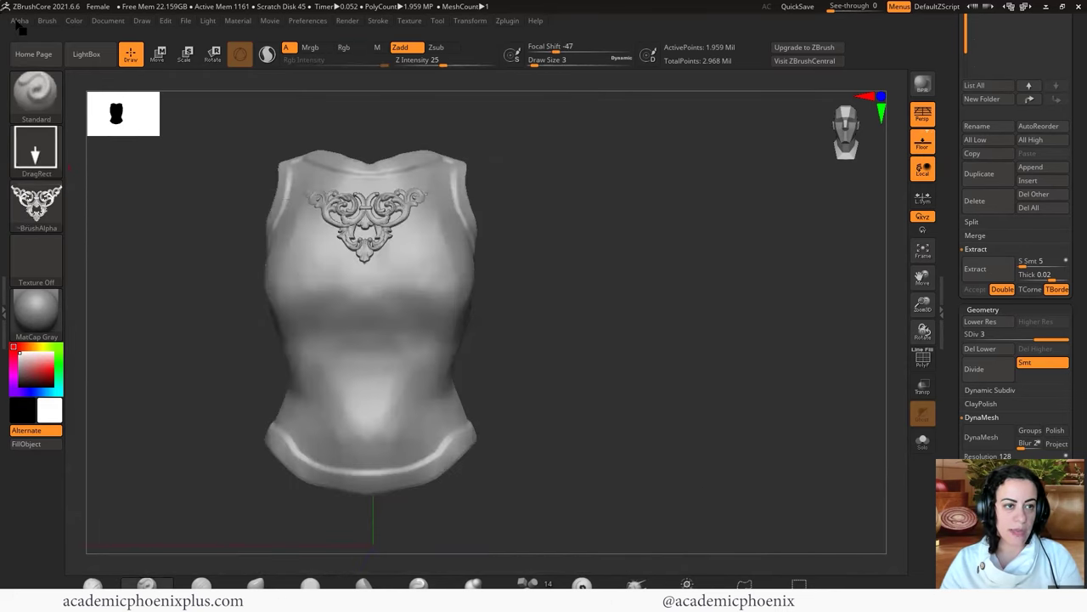
pyautogui.click(19, 21)
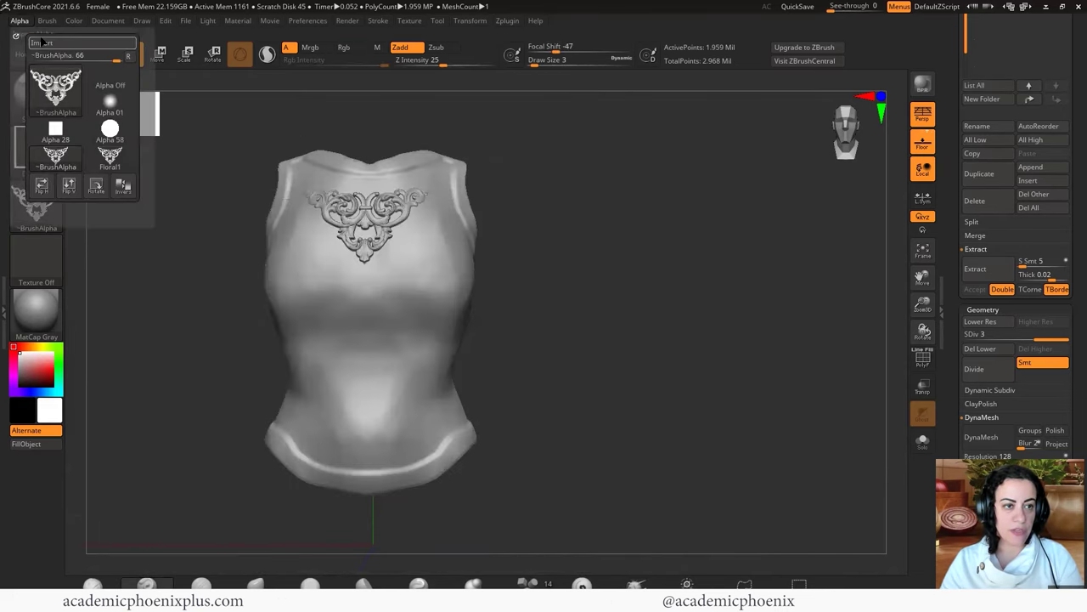
pyautogui.click(53, 43)
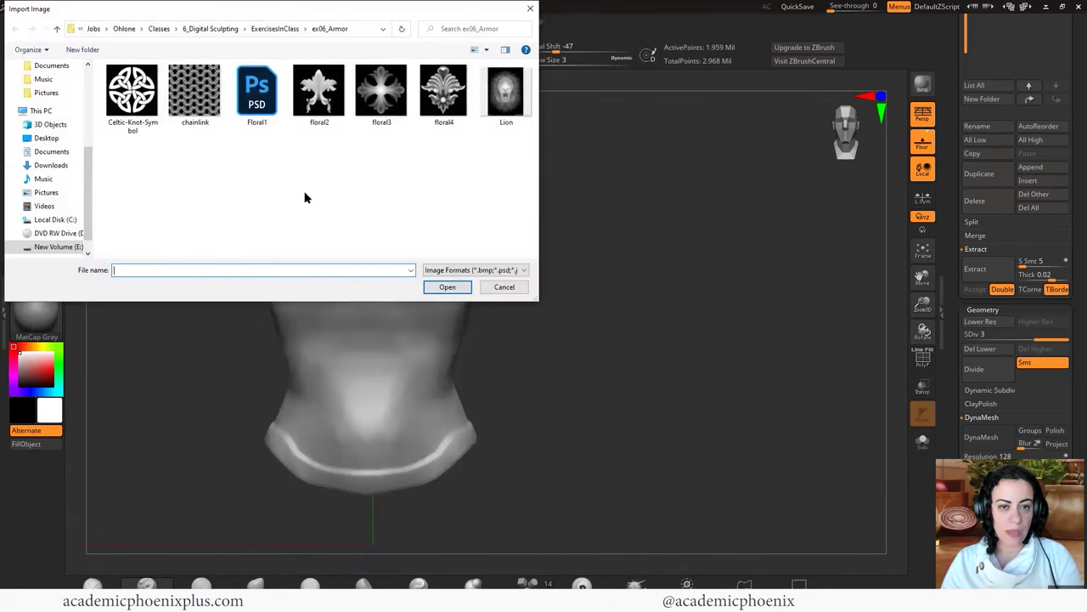
pyautogui.doubleClick(382, 93)
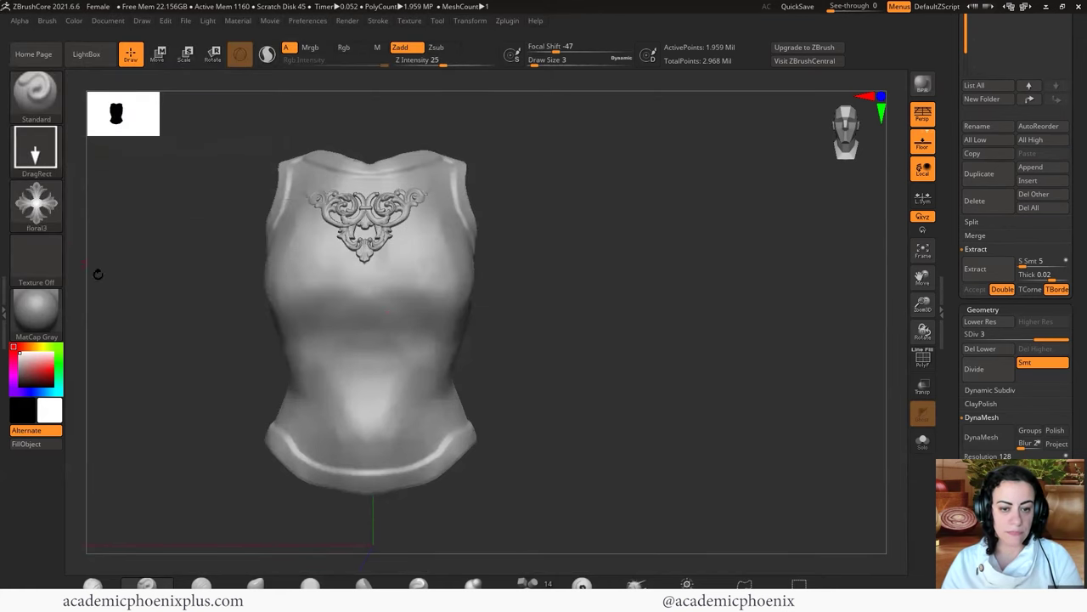
pyautogui.click(36, 202)
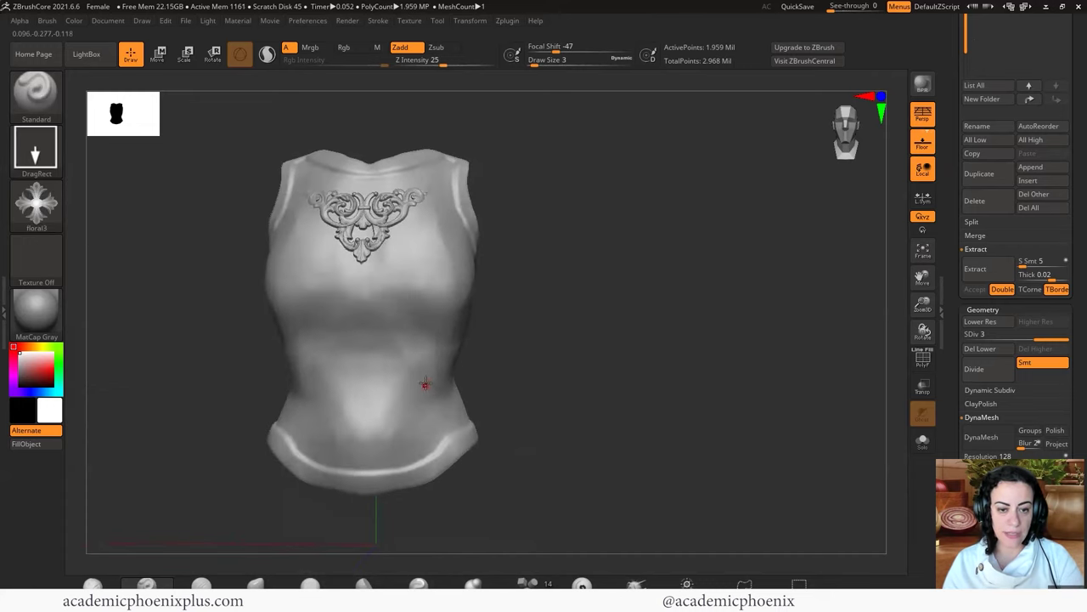
# Try stamping the floral3 ornament on the vest's hip area at Z Intensity 25, undoing each attempt
pyautogui.moveTo(610, 388); pyautogui.dragTo(413, 407)
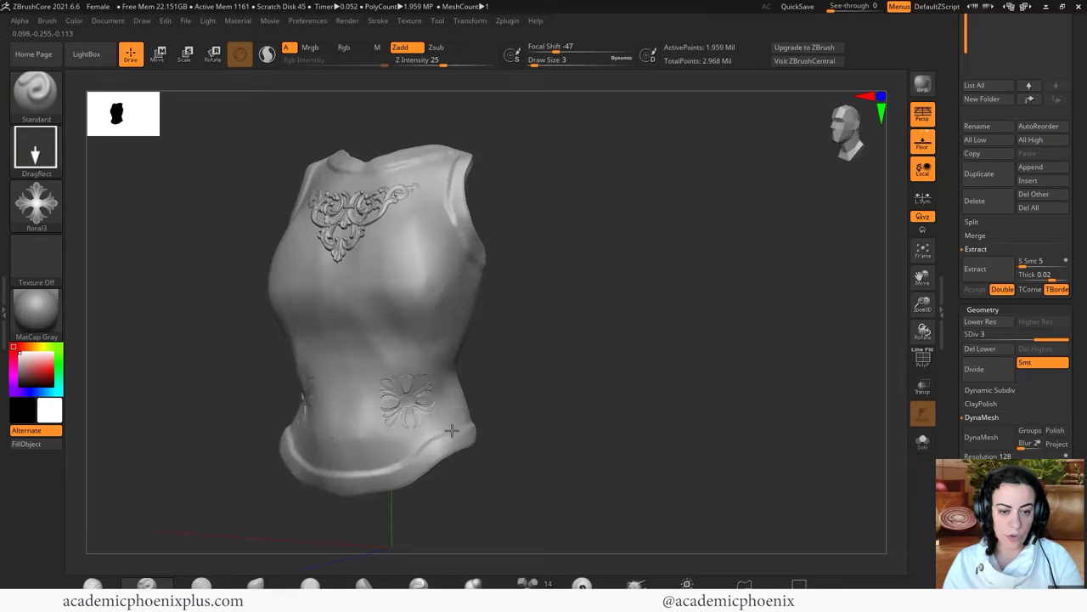
pyautogui.hotkey('ctrl', 'z')
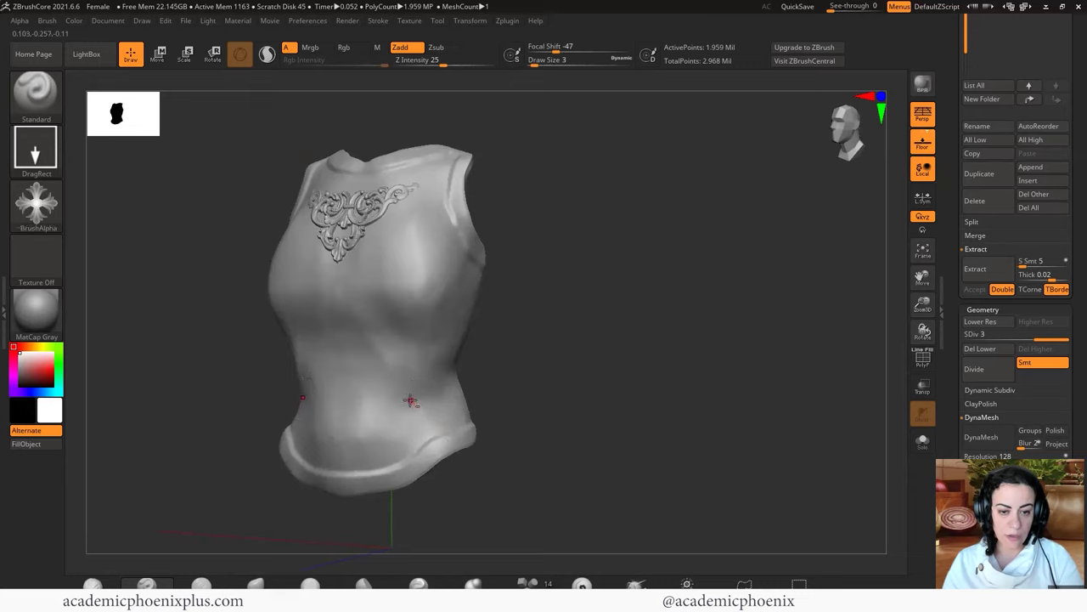
pyautogui.moveTo(435, 417); pyautogui.dragTo(456, 390)
pyautogui.hotkey('ctrl', 'z')
# Set Z Intensity to 52 and stamp the floral3 ornament symmetrically on both hips, just above the hem band
pyautogui.moveTo(437, 64); pyautogui.dragTo(475, 64)
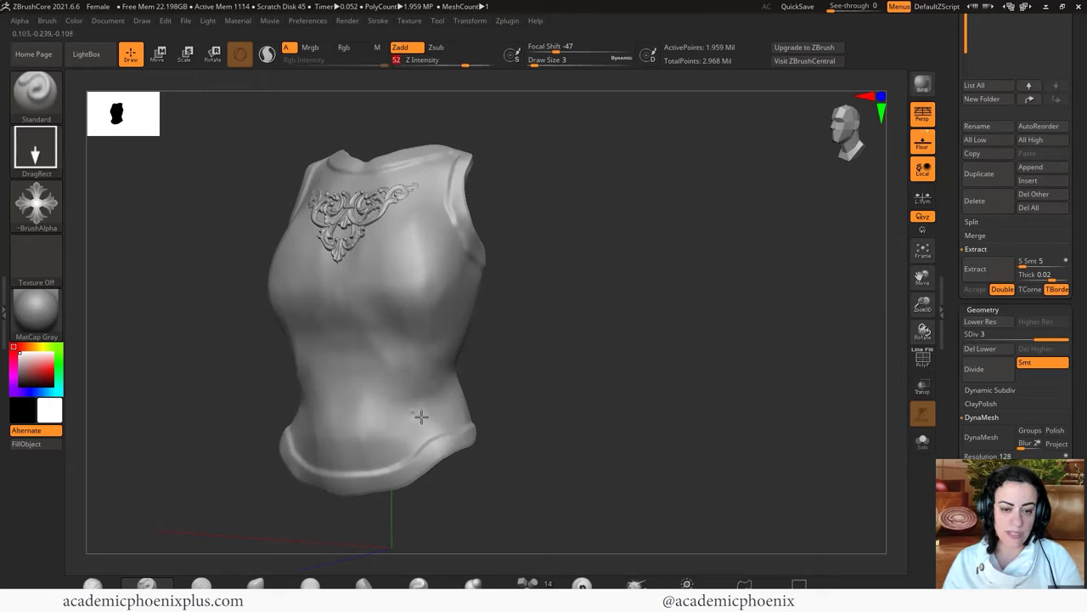
pyautogui.moveTo(421, 416)
pyautogui.mouseDown()
pyautogui.moveTo(408, 435)
pyautogui.moveTo(399, 424)
pyautogui.moveTo(432, 424)
pyautogui.mouseUp()
pyautogui.hotkey('ctrl', 'z')
pyautogui.moveTo(528, 381); pyautogui.dragTo(556, 368)
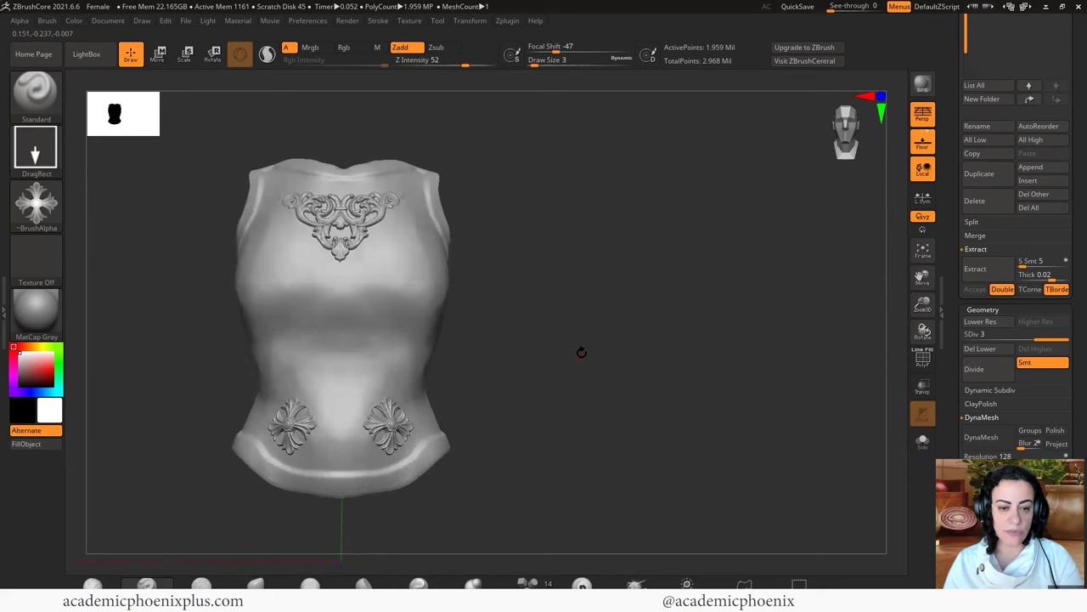
# Import the floral2 image from the ex06_Armor folder as the brush alpha
pyautogui.click(56, 208)
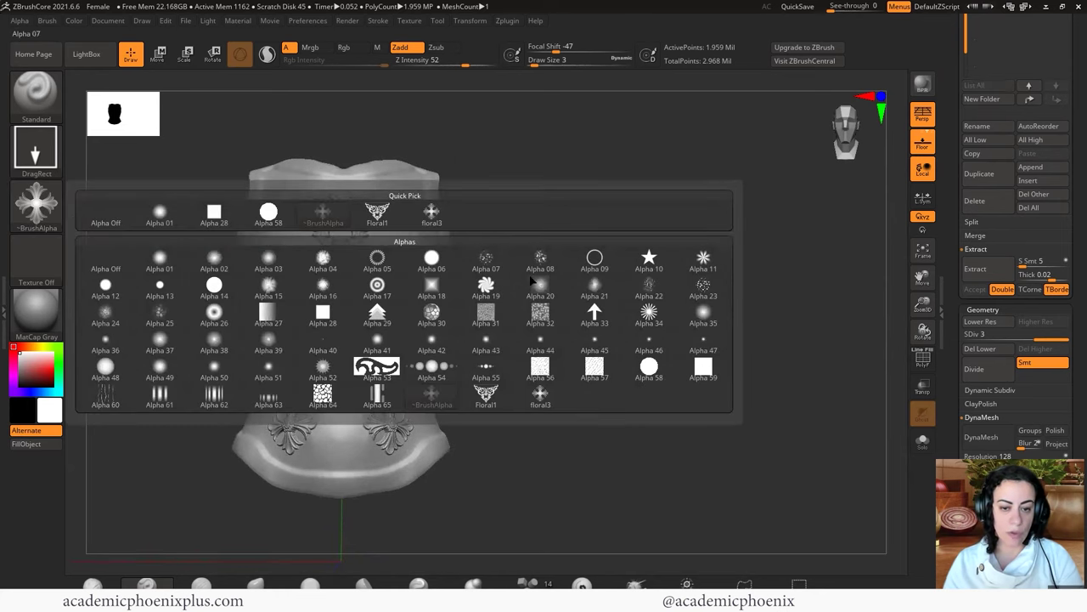
pyautogui.click(432, 394)
pyautogui.click(18, 21)
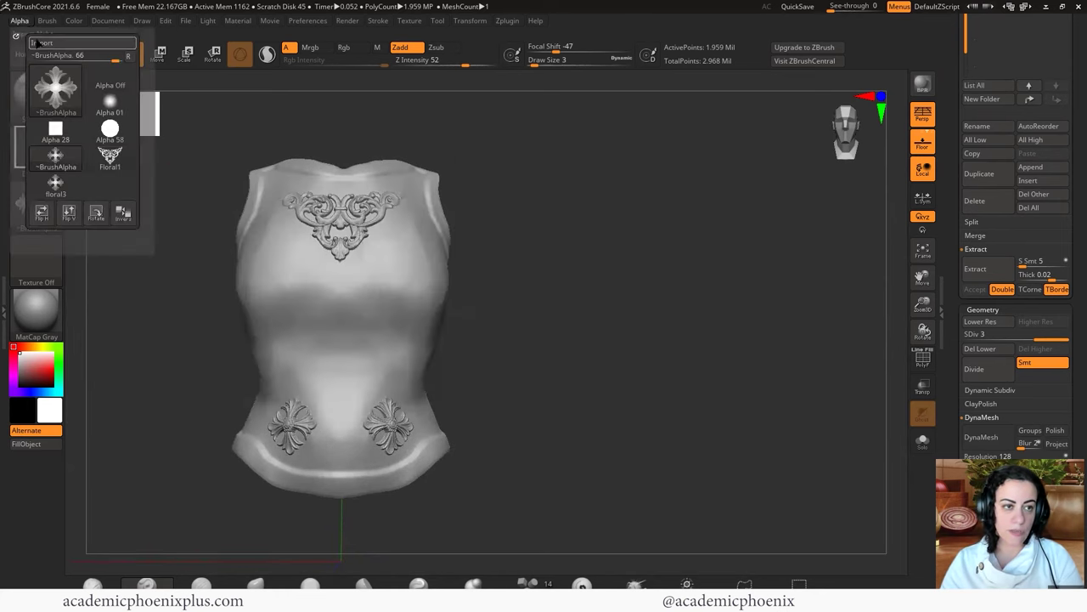
pyautogui.click(51, 43)
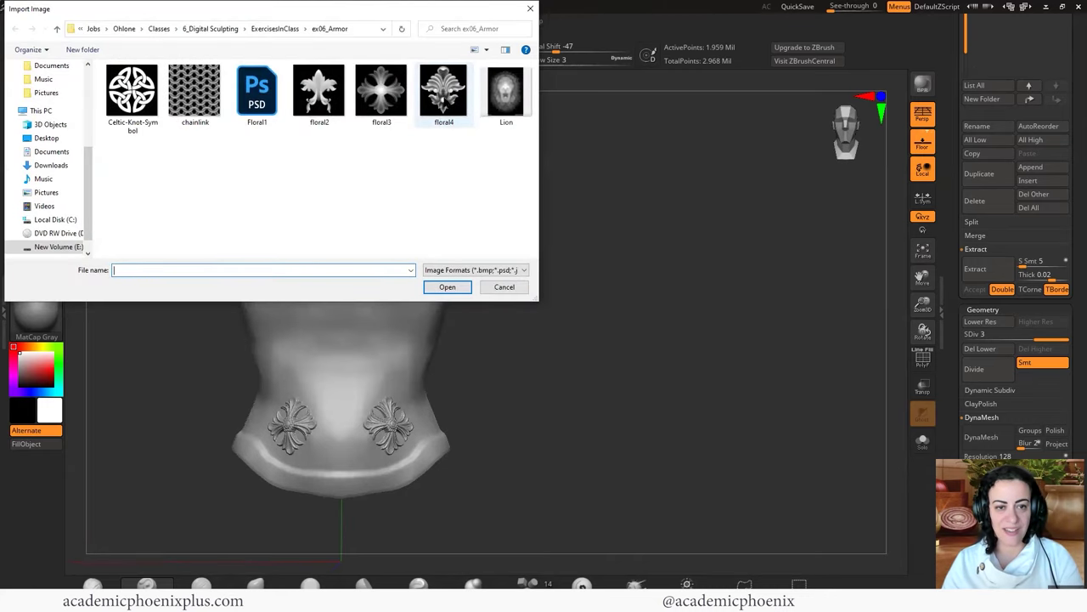
pyautogui.doubleClick(320, 95)
# Set Z Intensity to 32 and stamp the floral2 ornament symmetrically at both ends of the central chest ornament, undoing the trial stamps
pyautogui.moveTo(582, 251); pyautogui.dragTo(432, 165)
pyautogui.hotkey('ctrl', 'z')
pyautogui.moveTo(464, 64); pyautogui.dragTo(451, 65)
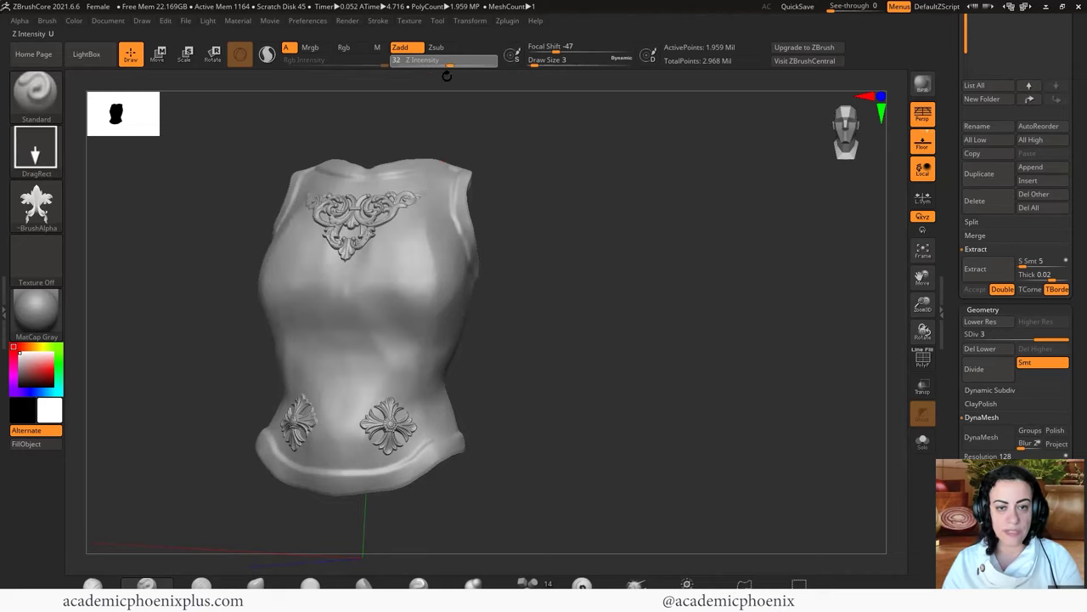
pyautogui.moveTo(465, 238); pyautogui.dragTo(438, 168)
pyautogui.moveTo(563, 238); pyautogui.dragTo(546, 249)
pyautogui.hotkey('ctrl', 'z')
pyautogui.keyDown('alt'); pyautogui.moveTo(564, 204); pyautogui.dragTo(580, 256); pyautogui.keyUp('alt')
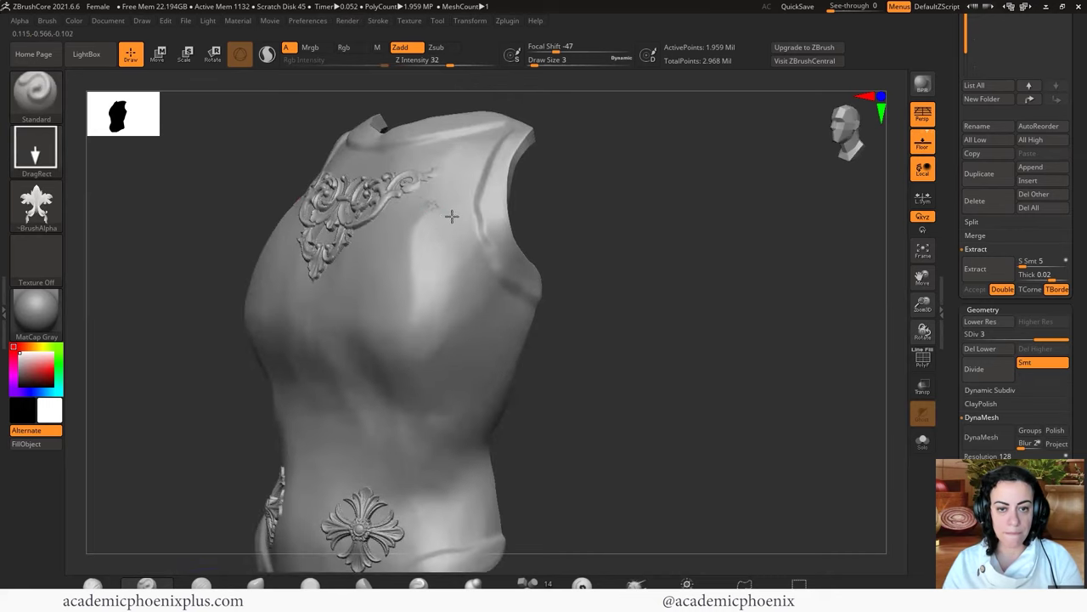
pyautogui.moveTo(452, 217); pyautogui.dragTo(428, 151)
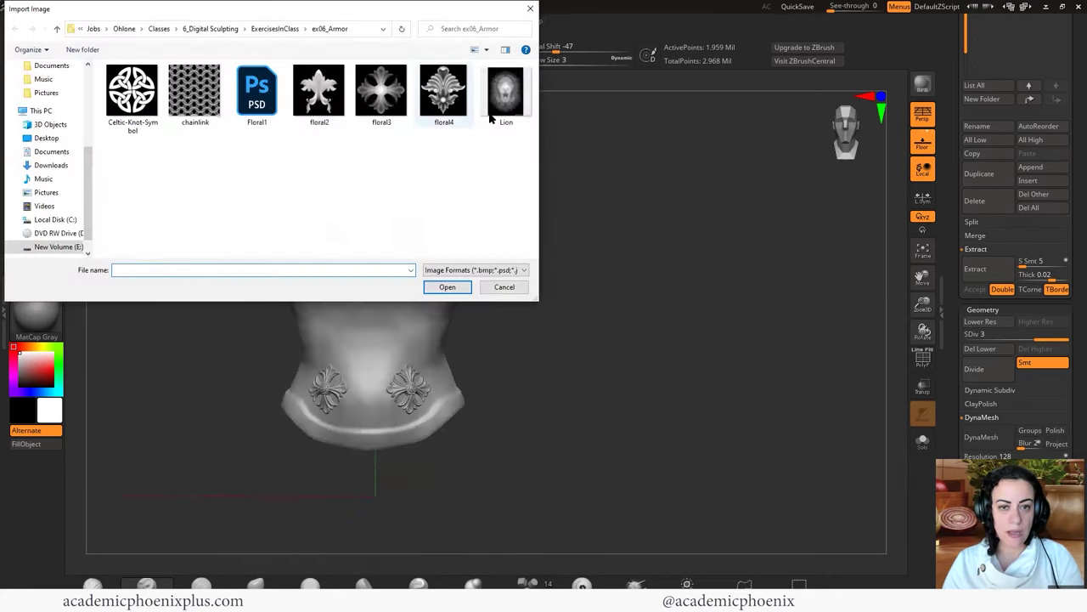
# Import the Lion image as the brush alpha and try stamping it on the centre of the vest's midsection
pyautogui.doubleClick(505, 100)
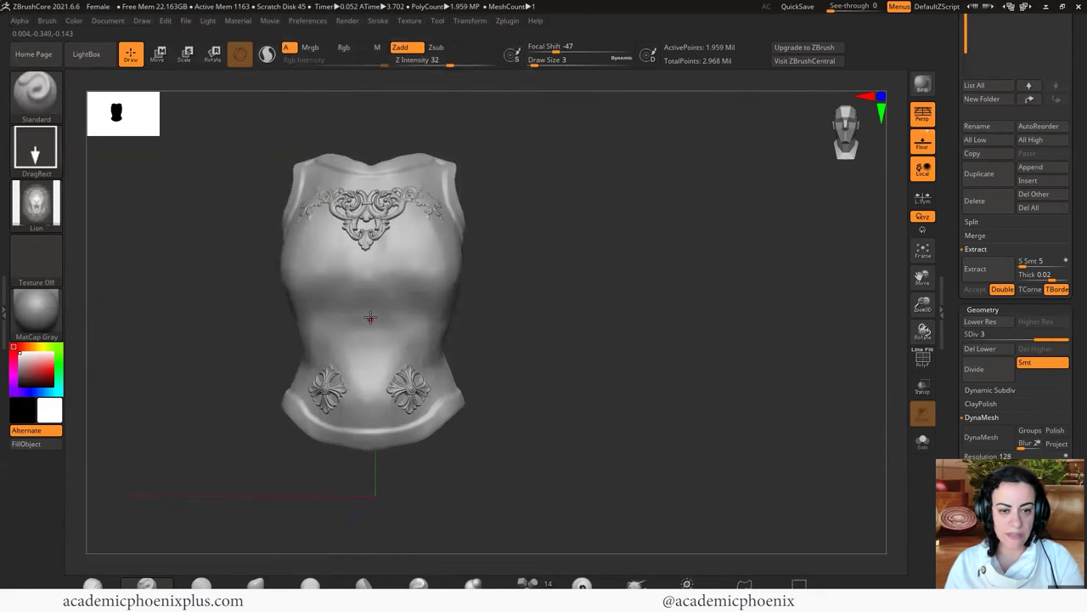
pyautogui.moveTo(377, 328); pyautogui.dragTo(436, 274)
pyautogui.keyDown('alt'); pyautogui.moveTo(523, 328); pyautogui.dragTo(542, 377); pyautogui.keyUp('alt')
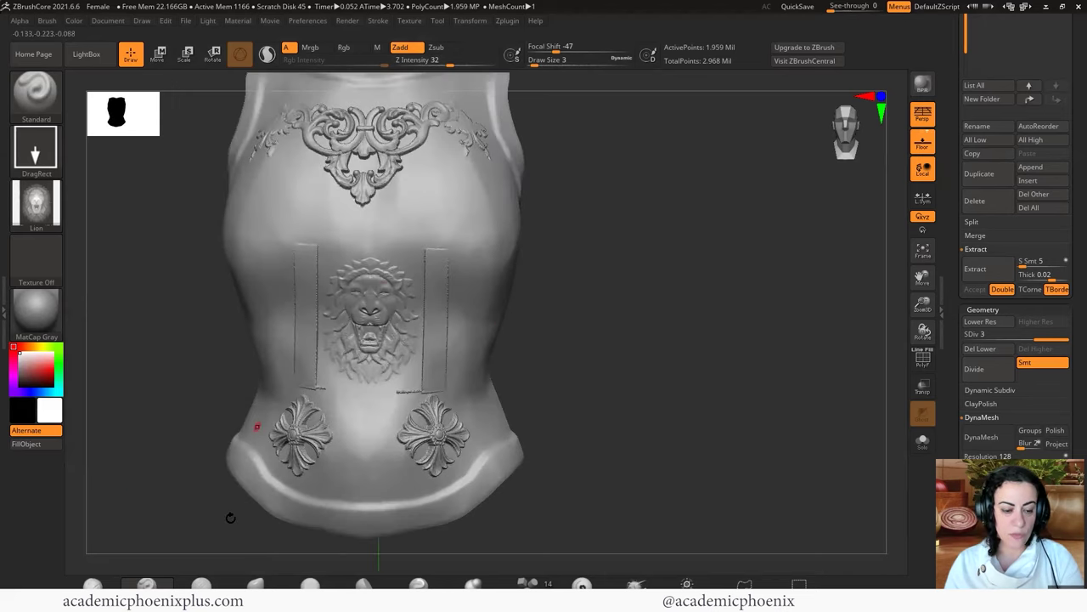
# Switch to File Explorer, open the Lion image in Photoshop and select both white side strips with the rectangular marquee
pyautogui.hotkey('alt', 'Tab')
pyautogui.doubleClick(336, 237)
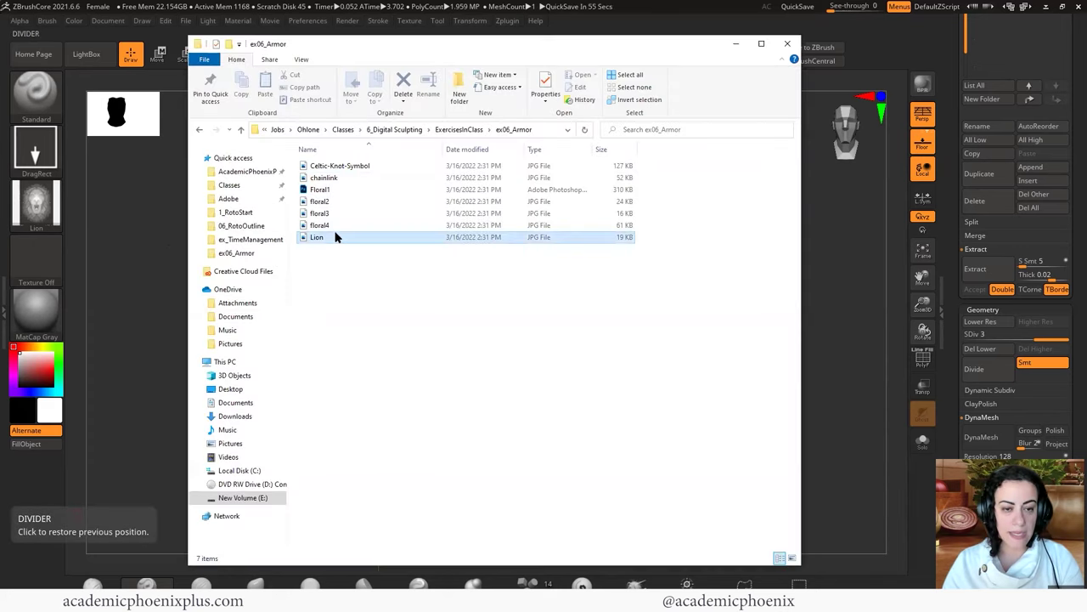
pyautogui.doubleClick(345, 237)
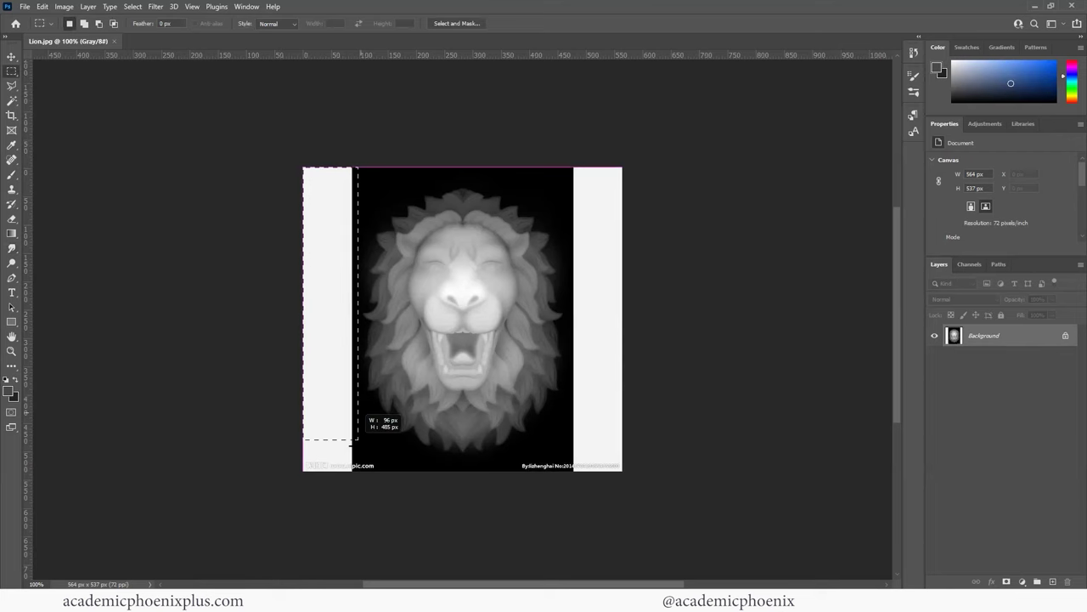
pyautogui.moveTo(361, 442); pyautogui.dragTo(356, 487)
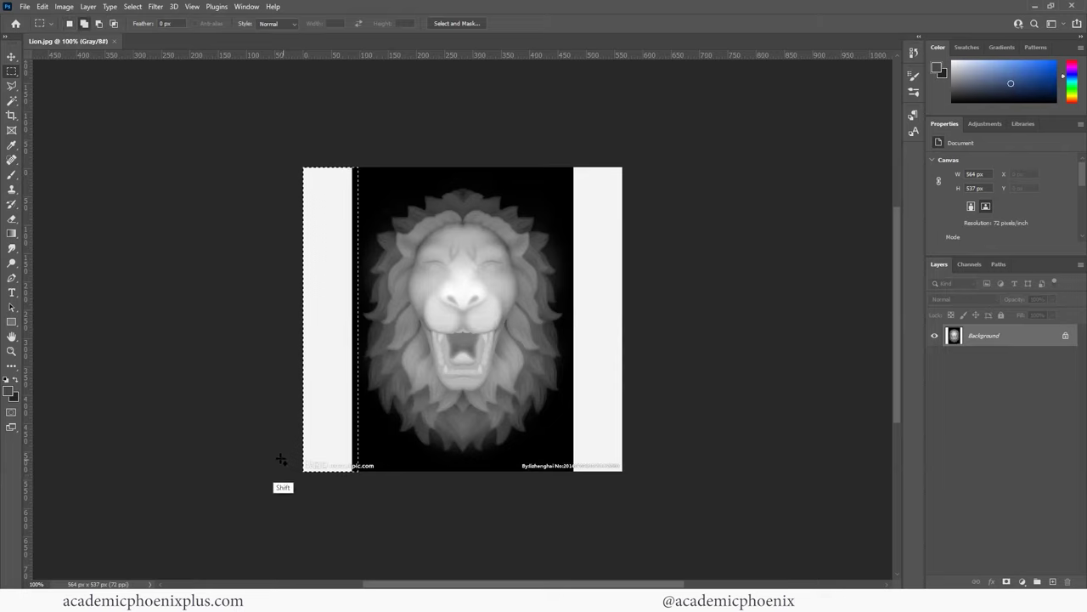
pyautogui.keyDown('shift'); pyautogui.moveTo(281, 457); pyautogui.dragTo(396, 482); pyautogui.keyUp('shift')
pyautogui.keyDown('shift'); pyautogui.moveTo(628, 481); pyautogui.dragTo(570, 154); pyautogui.keyUp('shift')
# Fill the selected side strips with black and save the image as Lionv2 in the ex06_Armor folder
pyautogui.hotkey('ctrl', 'BackSpace')
pyautogui.press('d')
pyautogui.hotkey('shift', 'BackSpace')
pyautogui.press('Return')
pyautogui.press('m')
pyautogui.hotkey('ctrl', 'd')
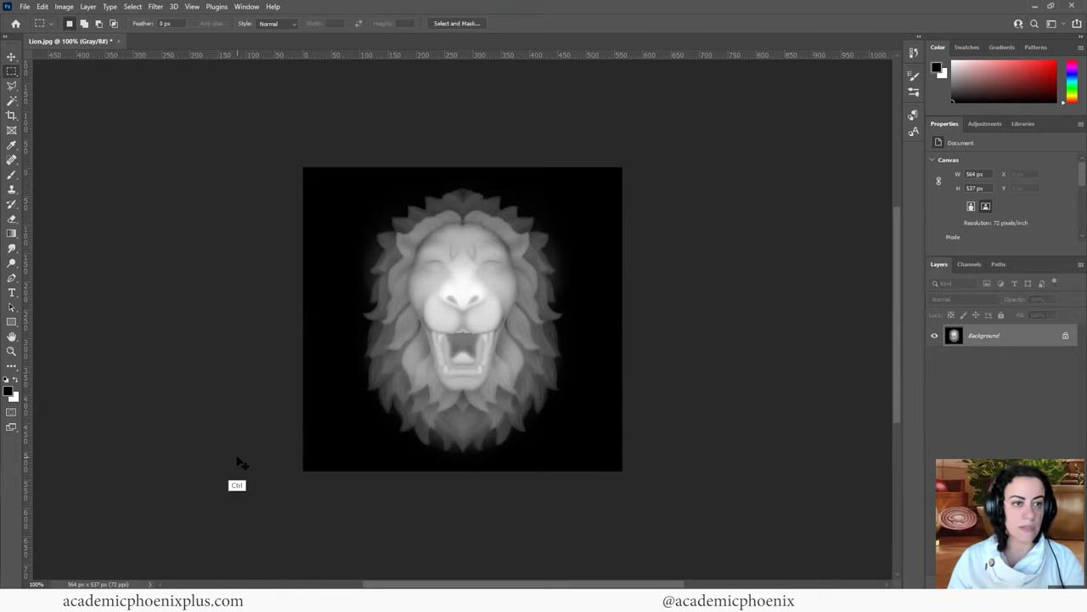
pyautogui.hotkey('ctrl', 'shift', 's')
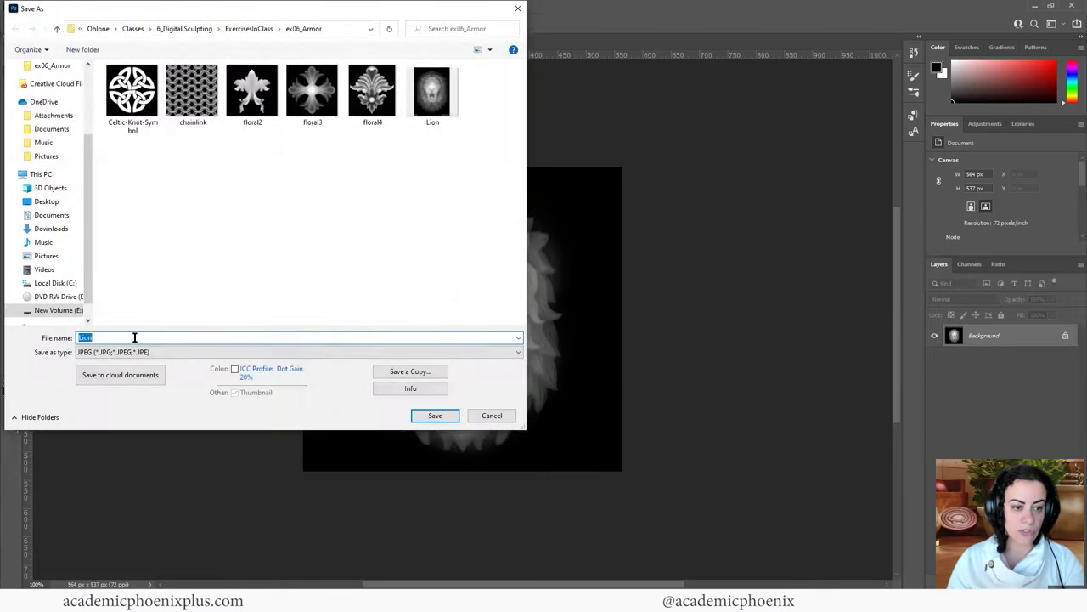
pyautogui.press('Return')
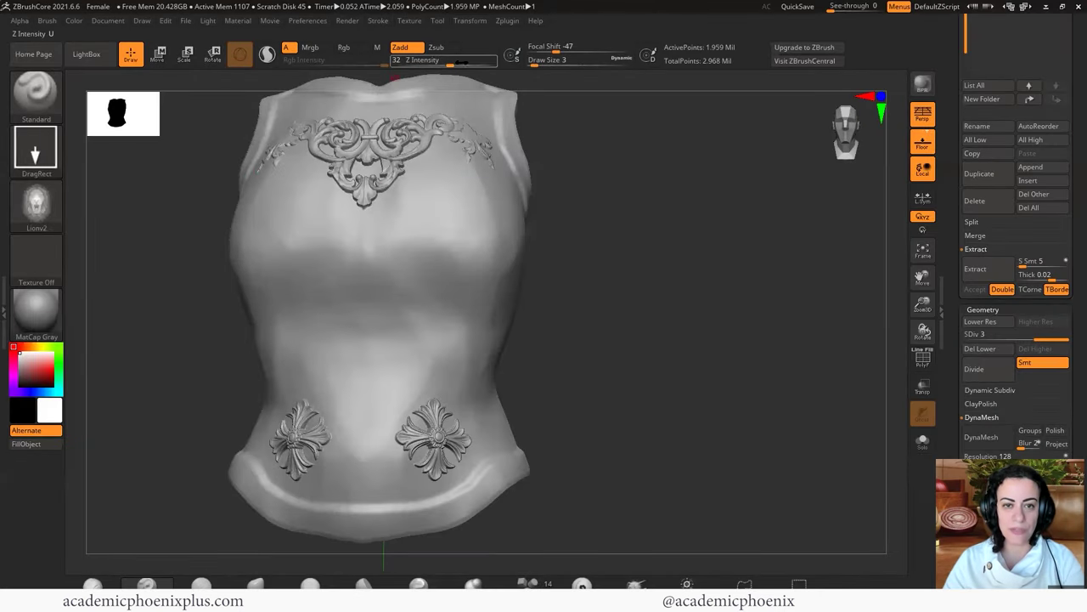
# Set Z Intensity to 53 in ZBrushCore and stamp a large Lionv2 head on the centre of the vest's midsection
pyautogui.moveTo(461, 62); pyautogui.dragTo(466, 64)
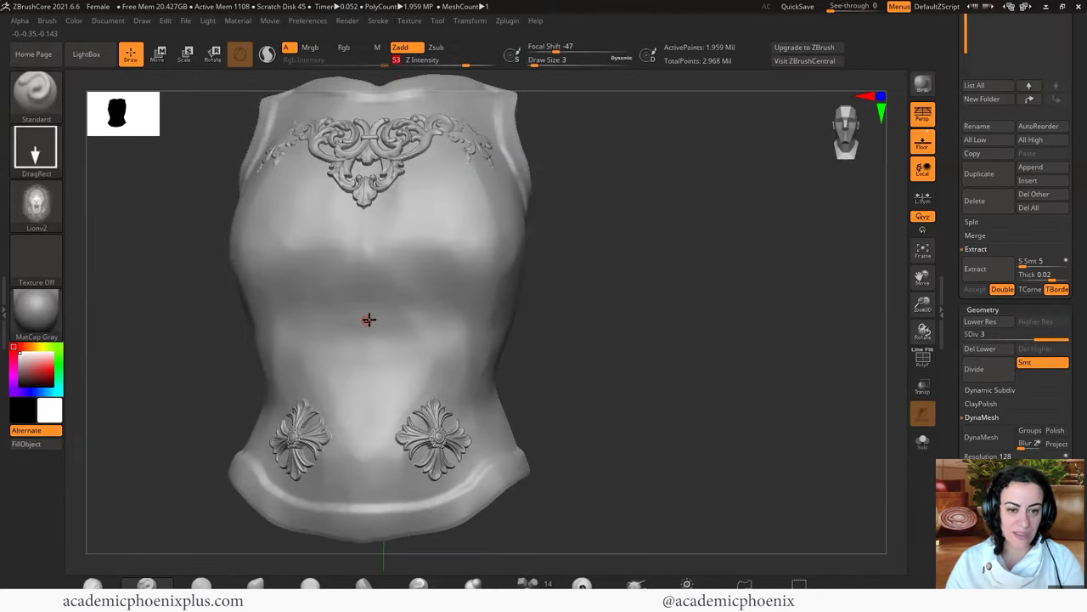
pyautogui.moveTo(368, 319); pyautogui.dragTo(367, 176)
pyautogui.moveTo(575, 321); pyautogui.dragTo(592, 417)
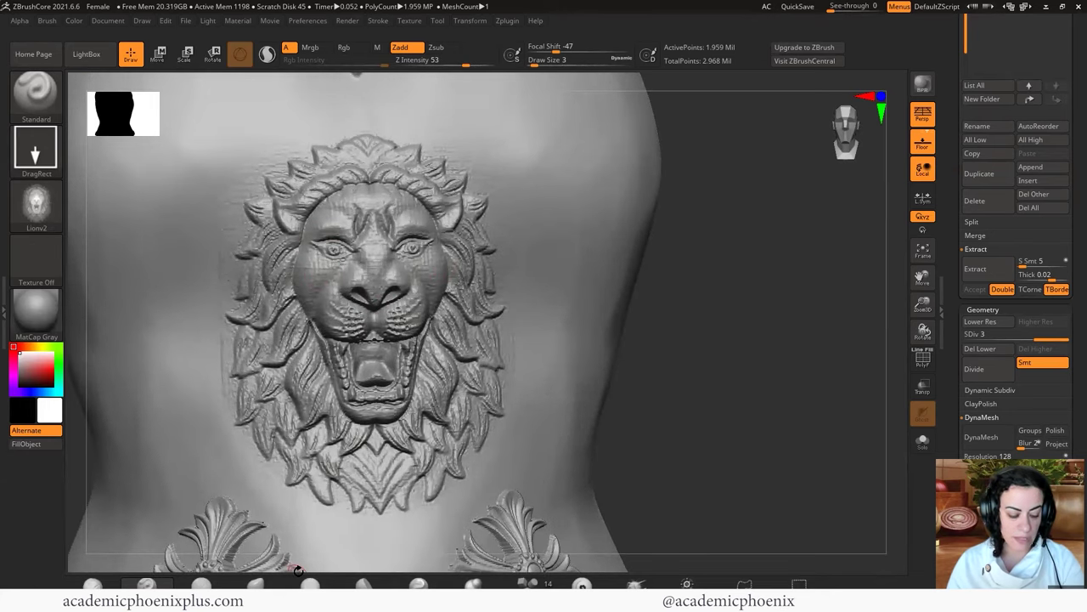
# Switch to Photoshop, check the pixel dimensions of the Lionv2 image without changing them, and return to ZBrushCore
pyautogui.hotkey('alt', 'Tab')
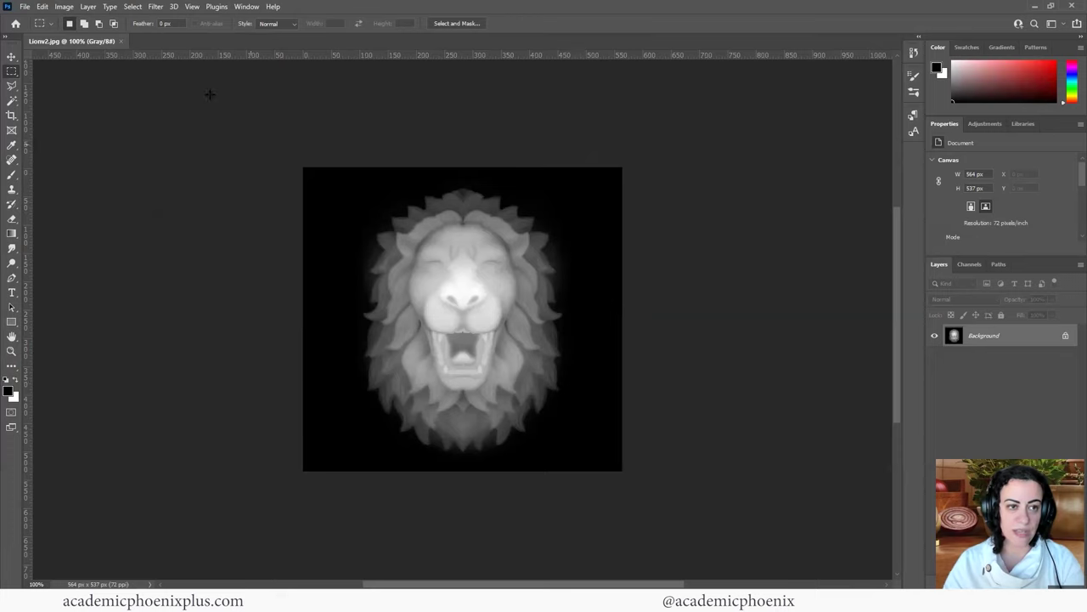
pyautogui.click(64, 6)
pyautogui.click(102, 90)
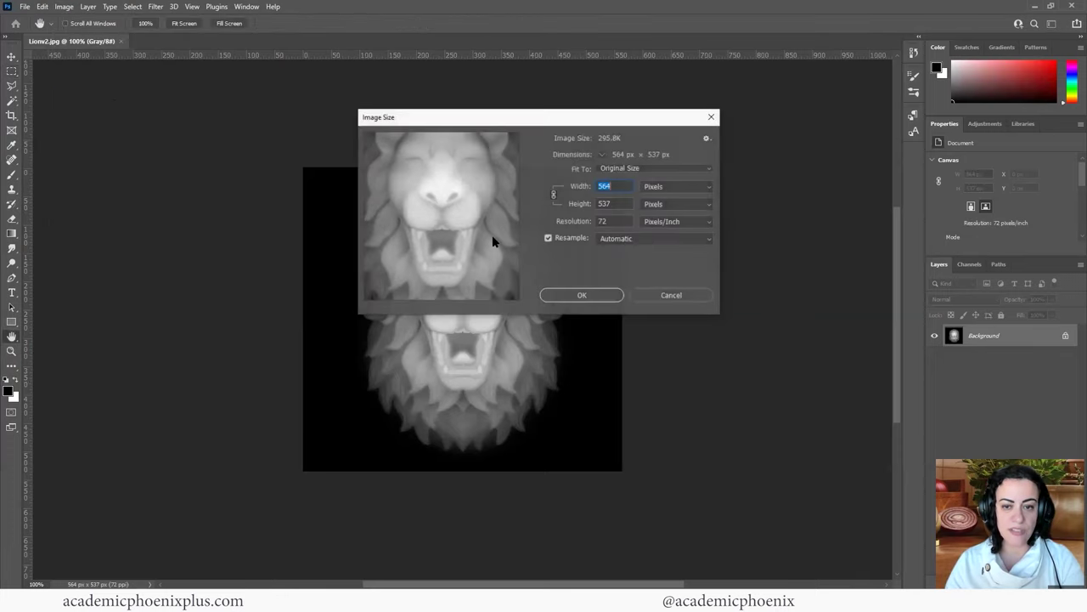
pyautogui.moveTo(561, 127); pyautogui.dragTo(393, 144)
pyautogui.click(545, 136)
pyautogui.click(1035, 8)
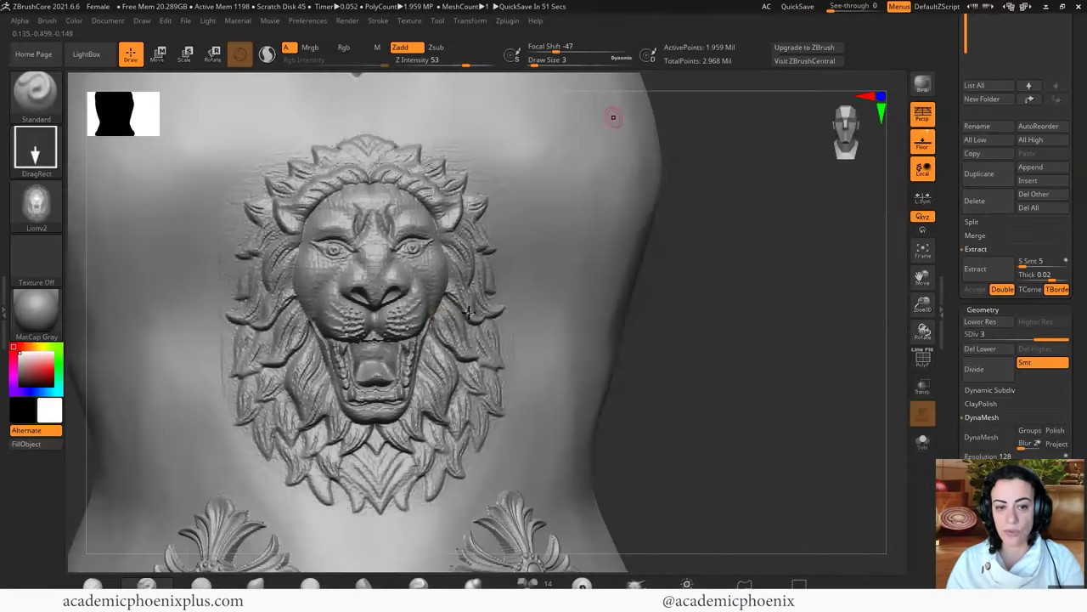
# Undo the large lion stamp and try stamping smaller lion heads on the vest's side, above the hem band
pyautogui.hotkey('ctrl', 'z')
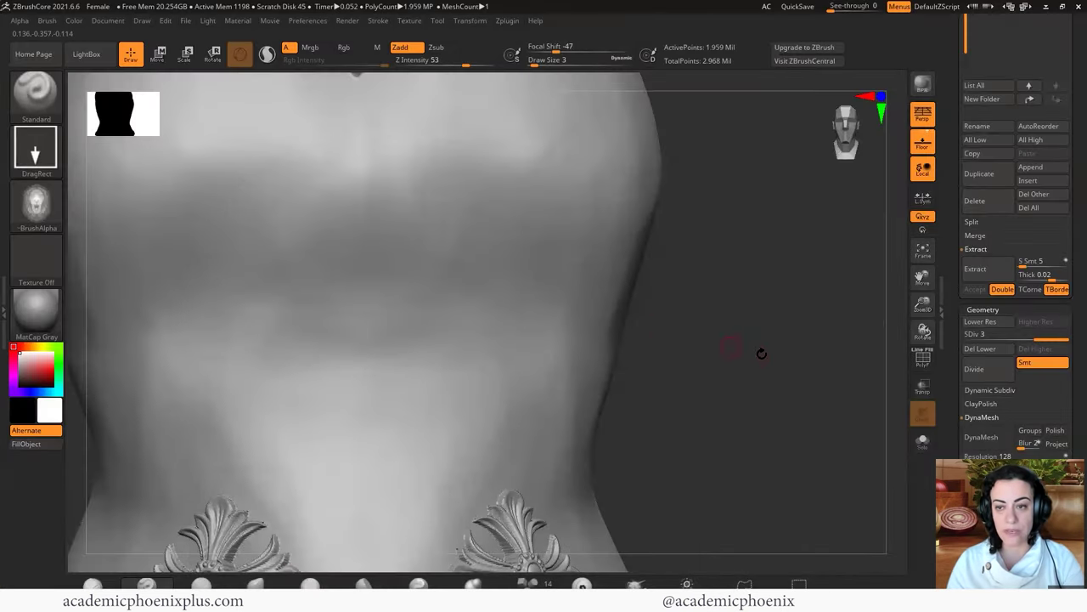
pyautogui.moveTo(761, 353); pyautogui.dragTo(520, 407)
pyautogui.moveTo(443, 393)
pyautogui.mouseDown()
pyautogui.moveTo(451, 416)
pyautogui.moveTo(485, 417)
pyautogui.moveTo(496, 386)
pyautogui.moveTo(409, 327)
pyautogui.moveTo(434, 337)
pyautogui.mouseUp()
pyautogui.hotkey('ctrl', 'z')
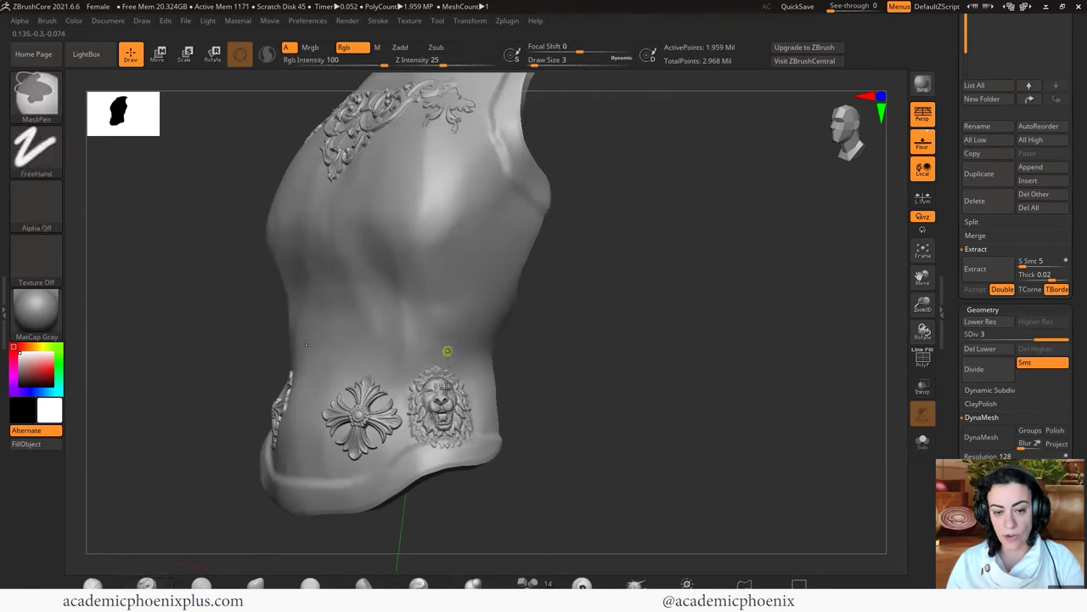
pyautogui.press('ctrl')
pyautogui.moveTo(473, 361); pyautogui.dragTo(440, 304)
# Stamp a smaller lion head on the front centre of the vest, just above and between the two hip ornaments, undoing the trial stamps
pyautogui.moveTo(588, 373)
pyautogui.mouseDown()
pyautogui.moveTo(732, 435)
pyautogui.moveTo(605, 340)
pyautogui.moveTo(612, 377)
pyautogui.moveTo(594, 376)
pyautogui.moveTo(624, 373)
pyautogui.moveTo(612, 378)
pyautogui.mouseUp()
pyautogui.press('ctrl')
pyautogui.moveTo(369, 331); pyautogui.dragTo(367, 281)
pyautogui.hotkey('ctrl', 'z')
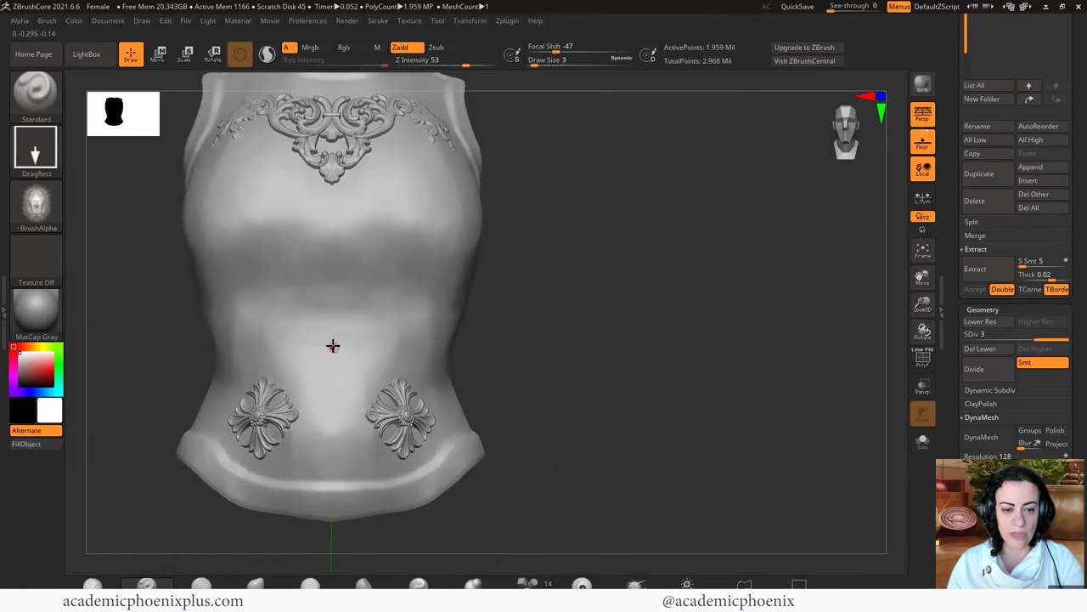
pyautogui.moveTo(331, 349); pyautogui.dragTo(315, 308)
pyautogui.hotkey('ctrl', 'z')
pyautogui.moveTo(335, 364); pyautogui.dragTo(331, 265)
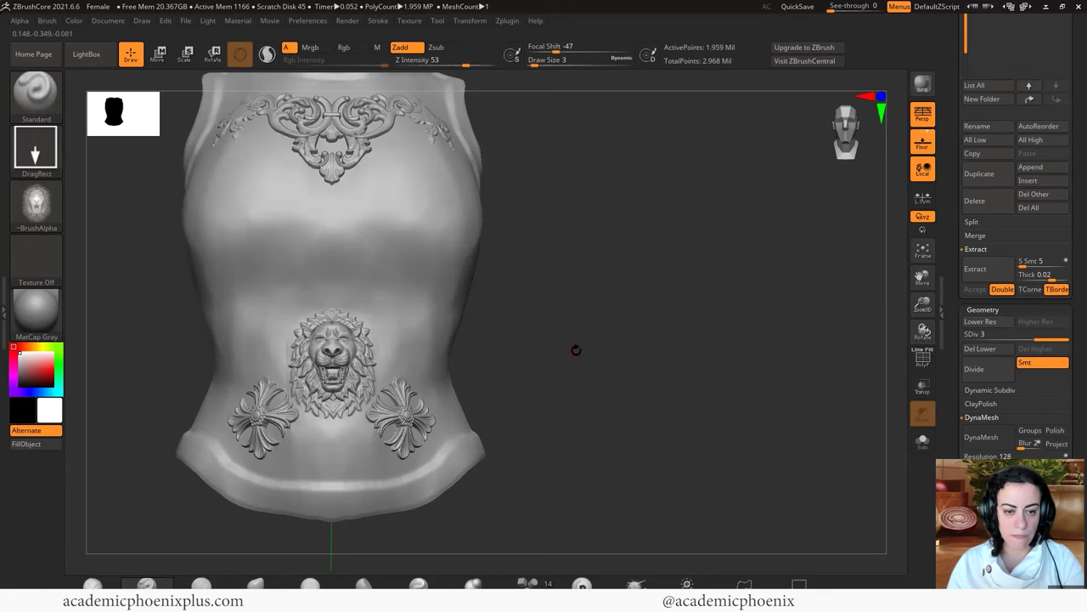
# Import the Celtic-Knot-Symbol image from the ex06_Armor folder as the brush alpha
pyautogui.keyDown('alt'); pyautogui.moveTo(572, 347); pyautogui.dragTo(582, 431); pyautogui.keyUp('alt')
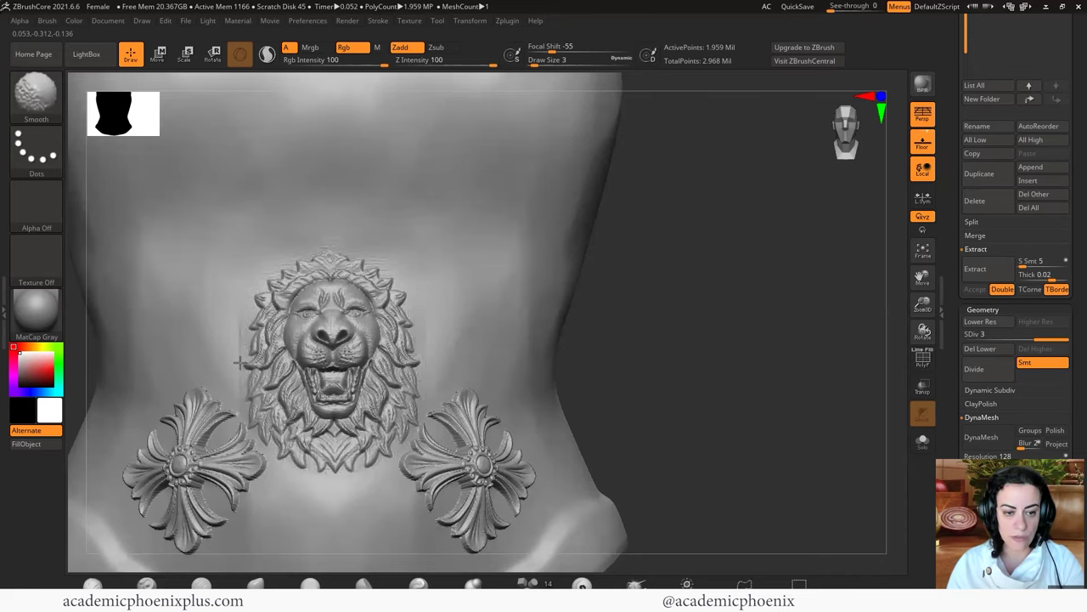
pyautogui.press('f')
pyautogui.moveTo(561, 297); pyautogui.dragTo(456, 286)
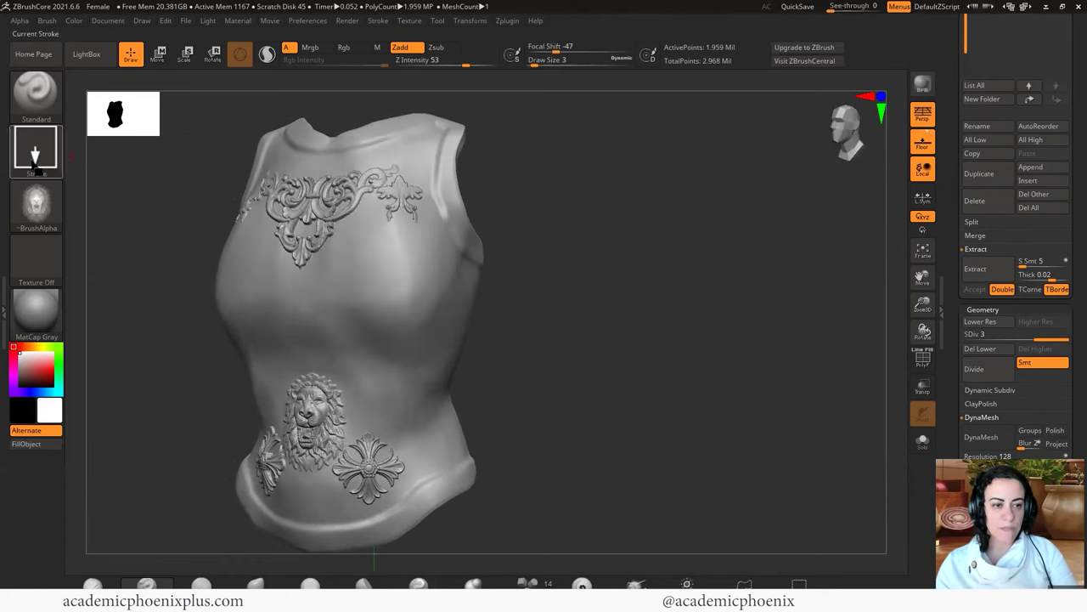
pyautogui.click(24, 22)
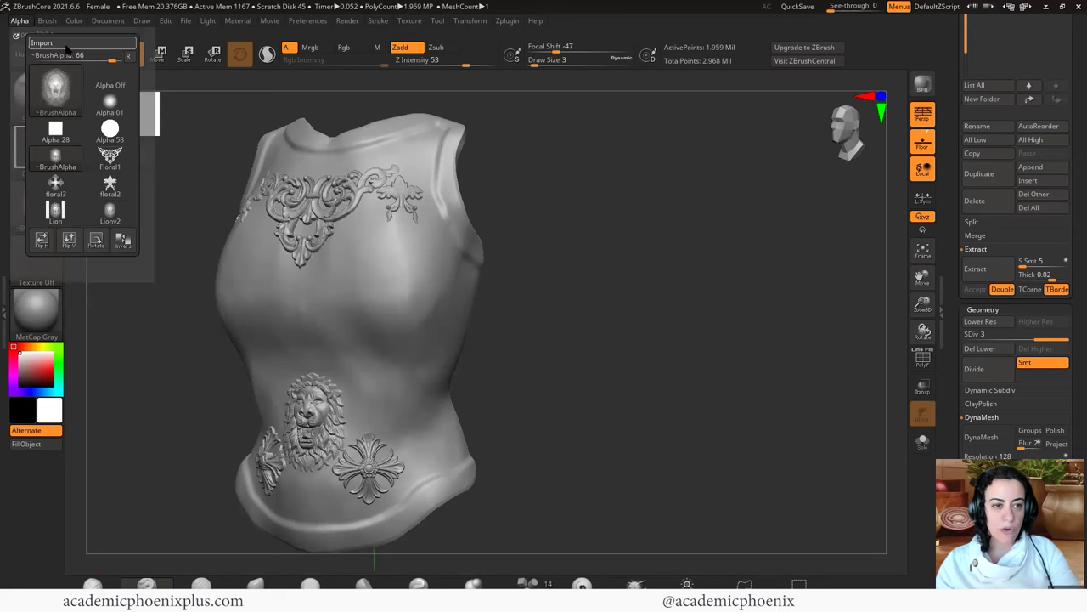
pyautogui.click(41, 42)
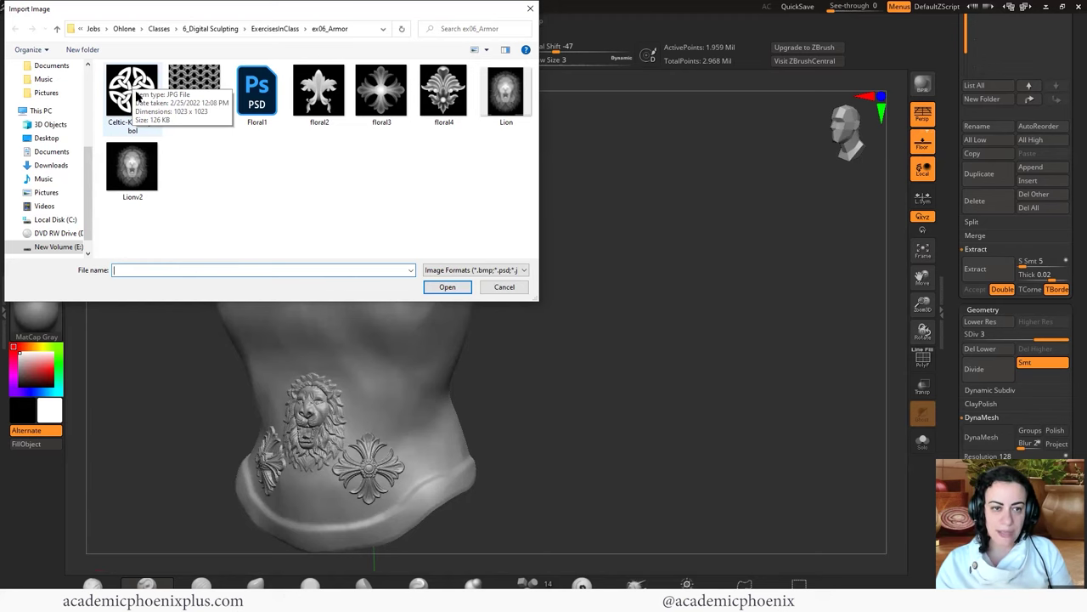
pyautogui.doubleClick(135, 96)
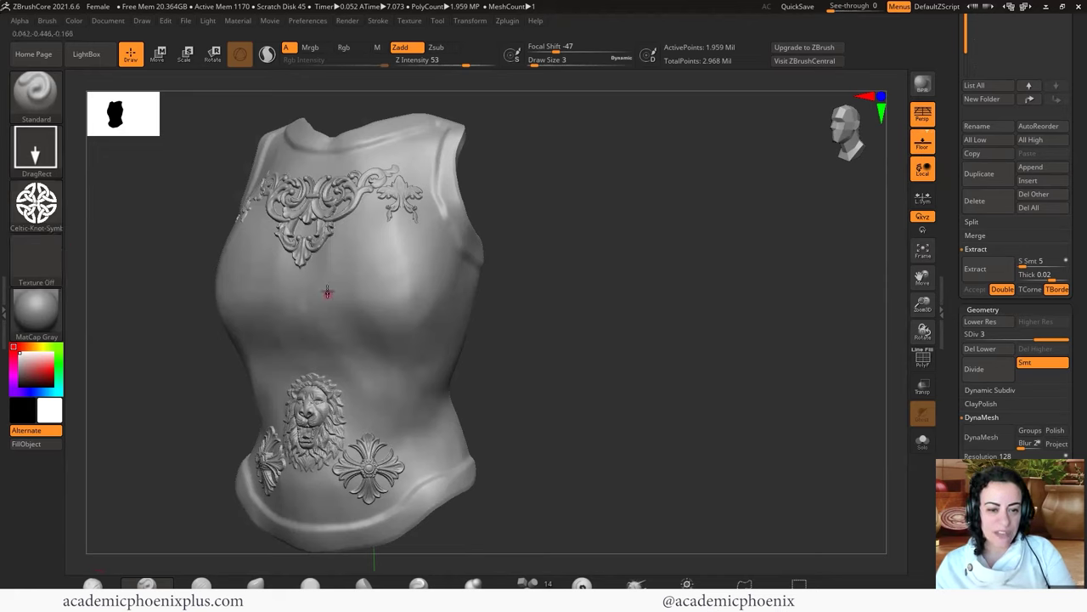
# Try stamping the Celtic knot on the centre of the chest below the floral ornament, and undo the stamp
pyautogui.moveTo(327, 292); pyautogui.dragTo(378, 288)
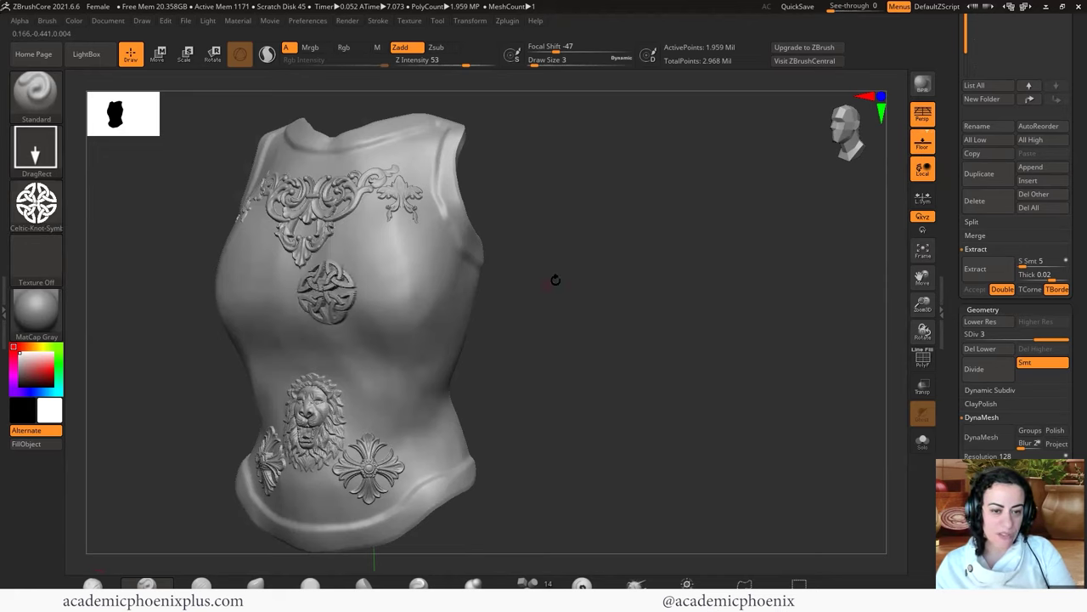
pyautogui.keyDown('shift'); pyautogui.moveTo(567, 279); pyautogui.dragTo(502, 311); pyautogui.keyUp('shift')
pyautogui.hotkey('ctrl', 'z')
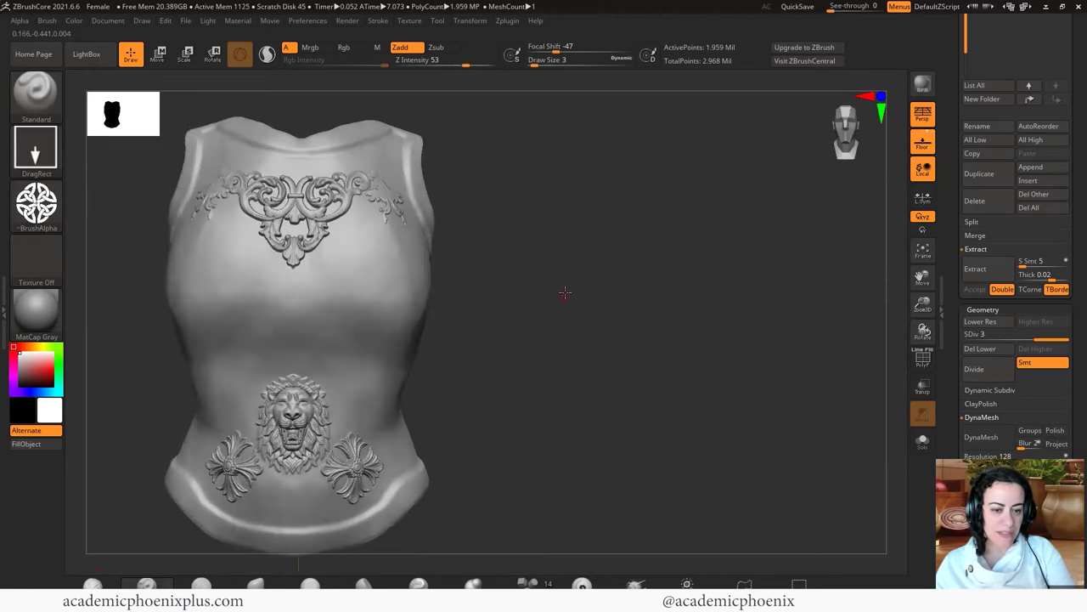
pyautogui.moveTo(563, 293); pyautogui.dragTo(568, 289)
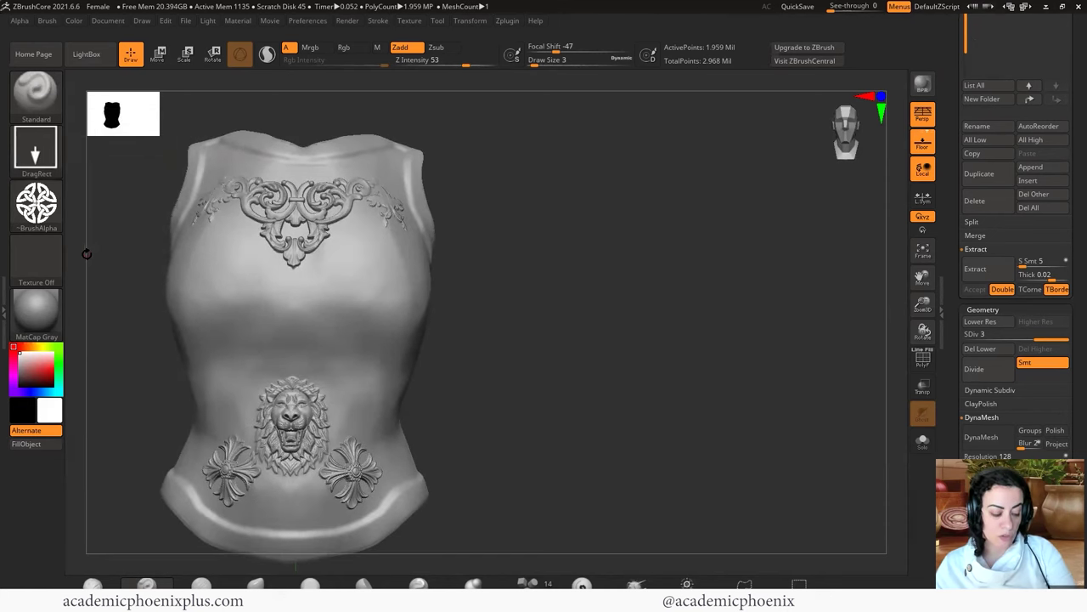
# Assign the Celtic knot alpha to the MaskPen brush
pyautogui.press('ctrl')
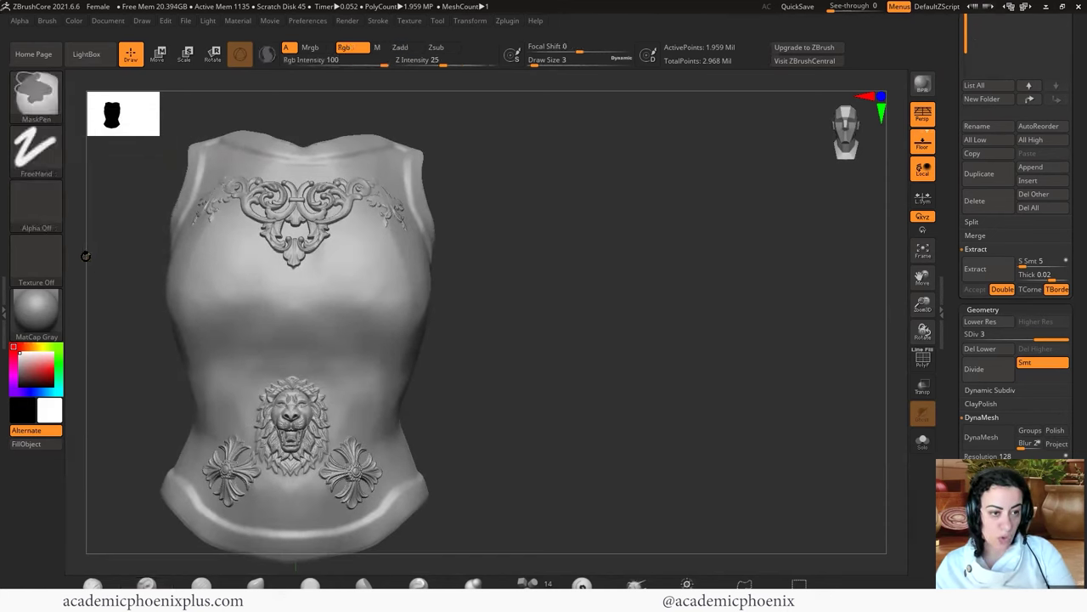
pyautogui.click(41, 213)
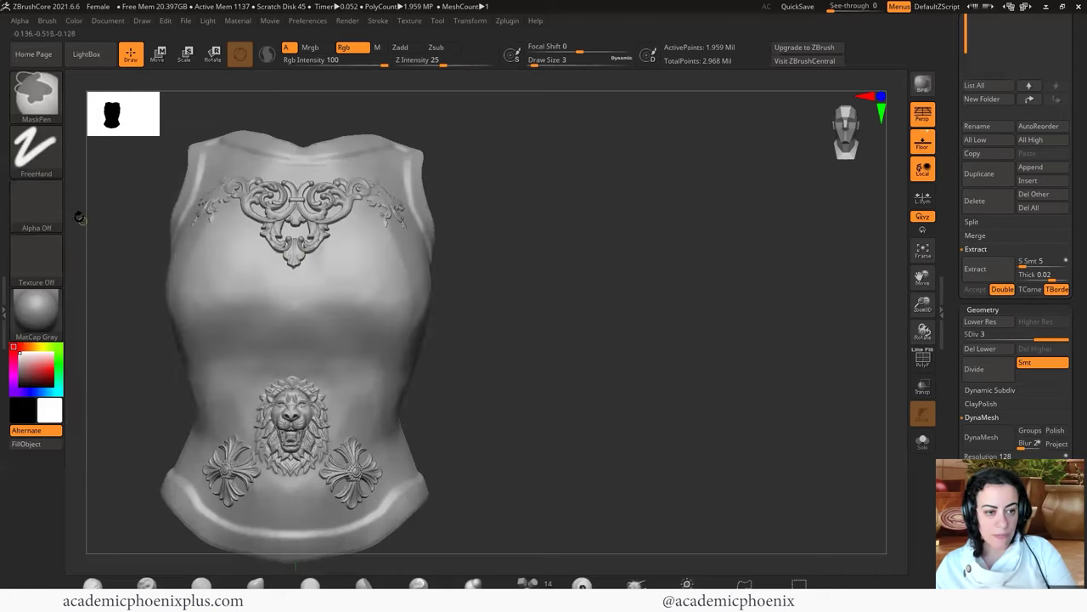
pyautogui.click(38, 208)
pyautogui.click(486, 395)
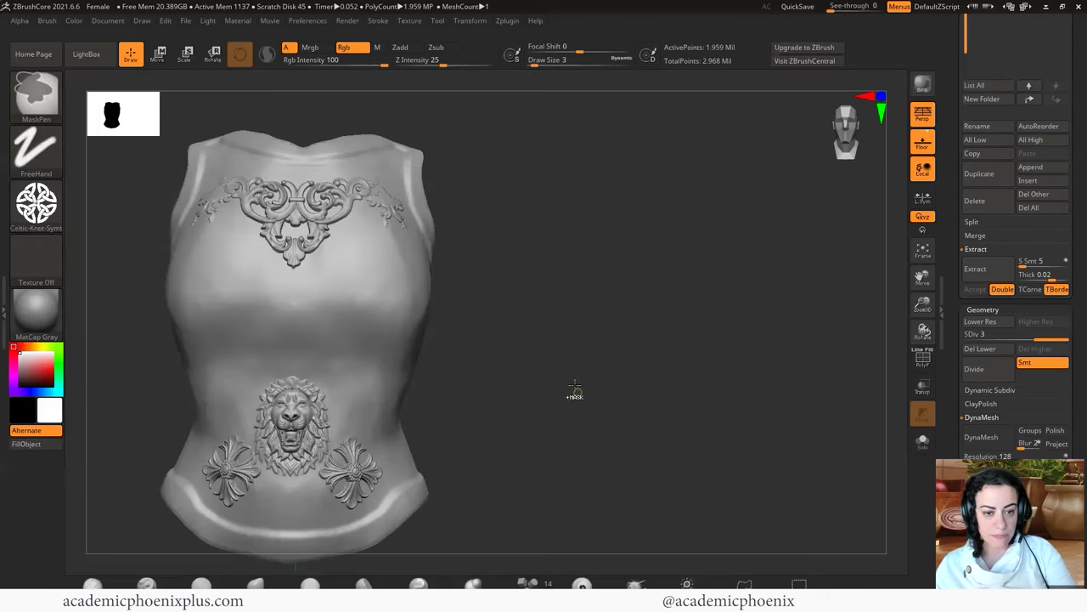
# Set the MaskPen stroke to DragRect and try masking a Celtic knot on the side of the waist, undoing the mask
pyautogui.moveTo(575, 384); pyautogui.dragTo(553, 365)
pyautogui.press('ctrl')
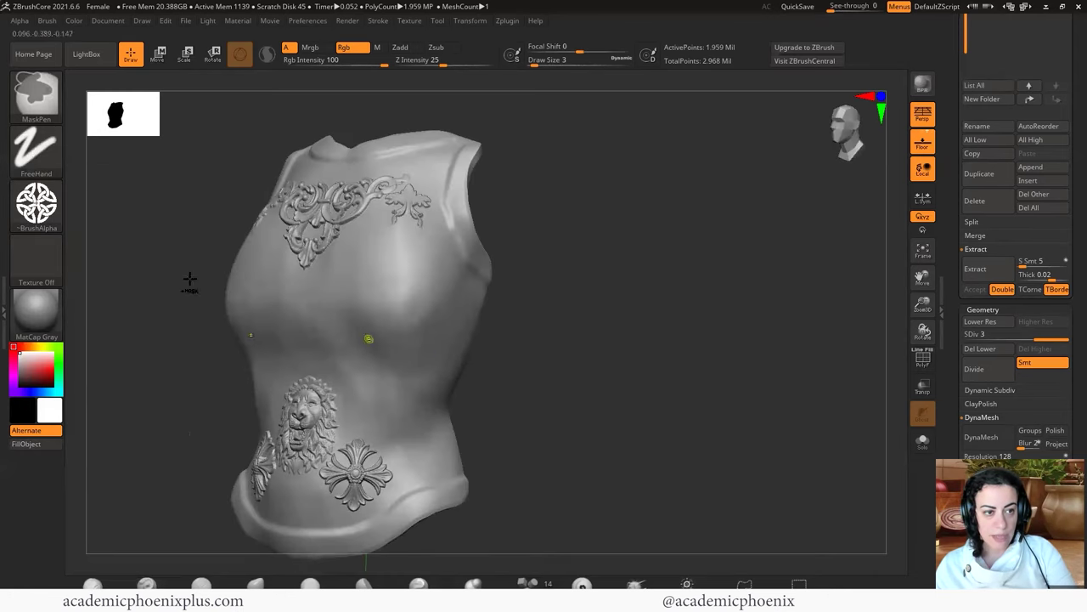
pyautogui.keyDown('ctrl'); pyautogui.click(48, 160); pyautogui.keyUp('ctrl')
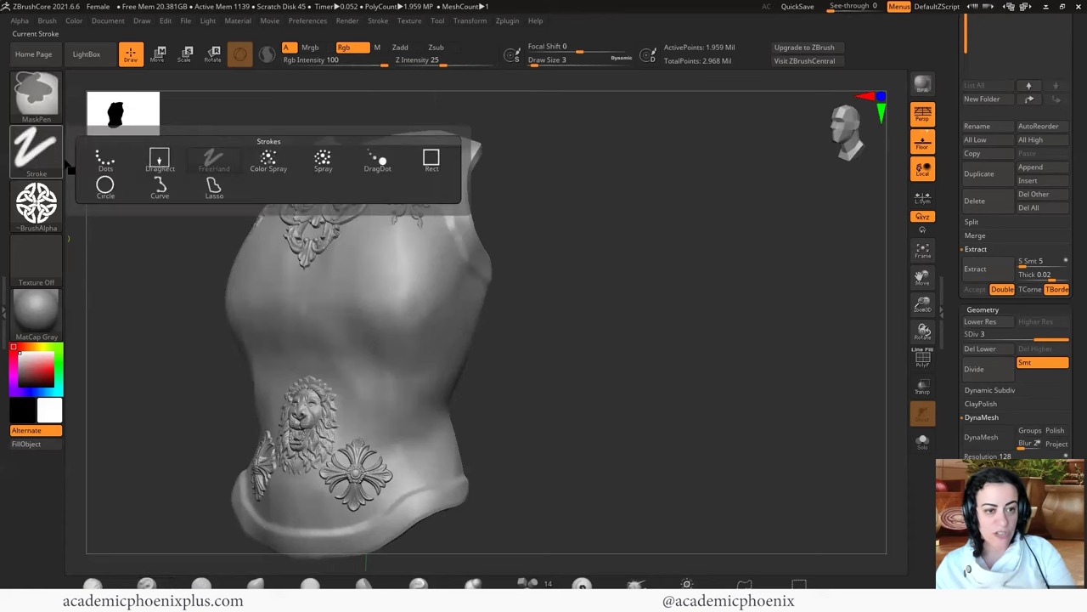
pyautogui.click(156, 165)
pyautogui.moveTo(393, 379)
pyautogui.mouseDown()
pyautogui.moveTo(428, 393)
pyautogui.moveTo(446, 369)
pyautogui.moveTo(449, 378)
pyautogui.mouseUp()
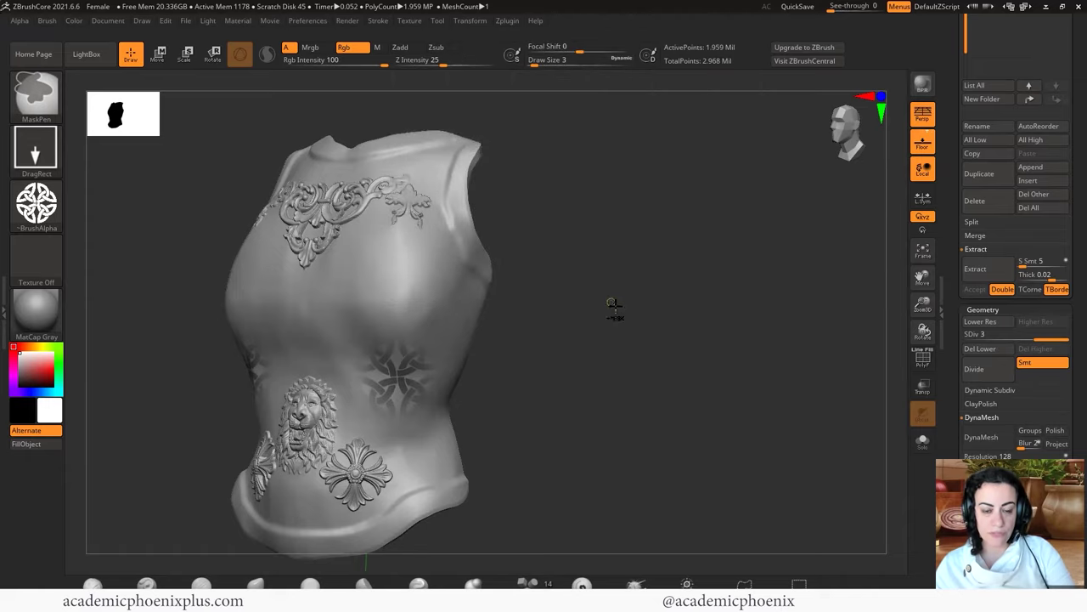
pyautogui.hotkey('ctrl', 'z')
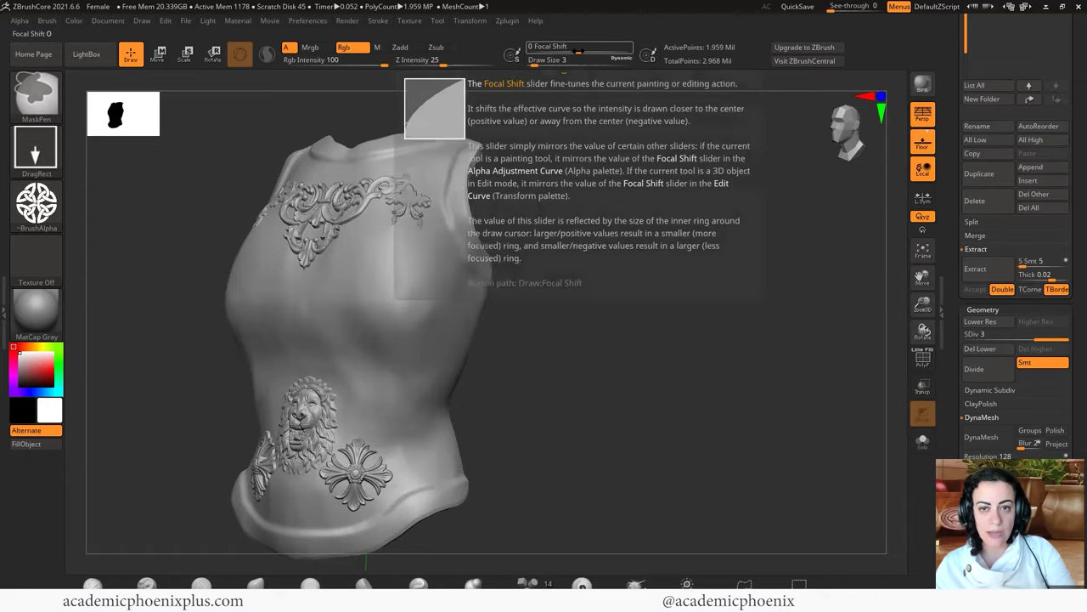
# Set the MaskPen's Focal Shift to -100 and draw size to about 17, mask a Celtic knot on the side of the waist, and invert the mask
pyautogui.moveTo(579, 53); pyautogui.dragTo(575, 52)
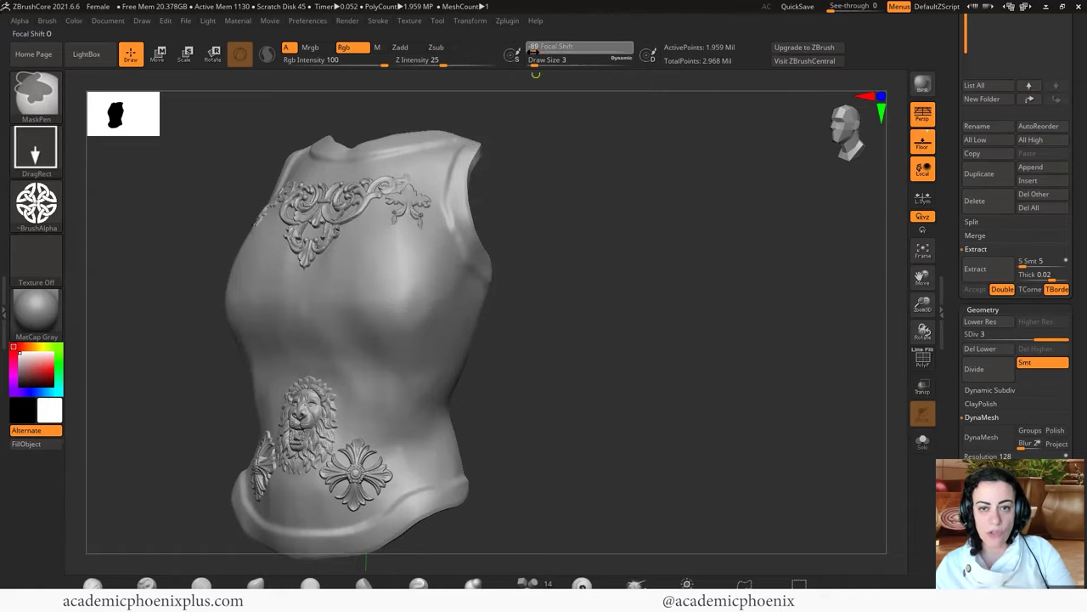
pyautogui.moveTo(530, 63); pyautogui.dragTo(540, 63)
pyautogui.keyDown('ctrl'); pyautogui.moveTo(406, 405); pyautogui.dragTo(475, 404); pyautogui.keyUp('ctrl')
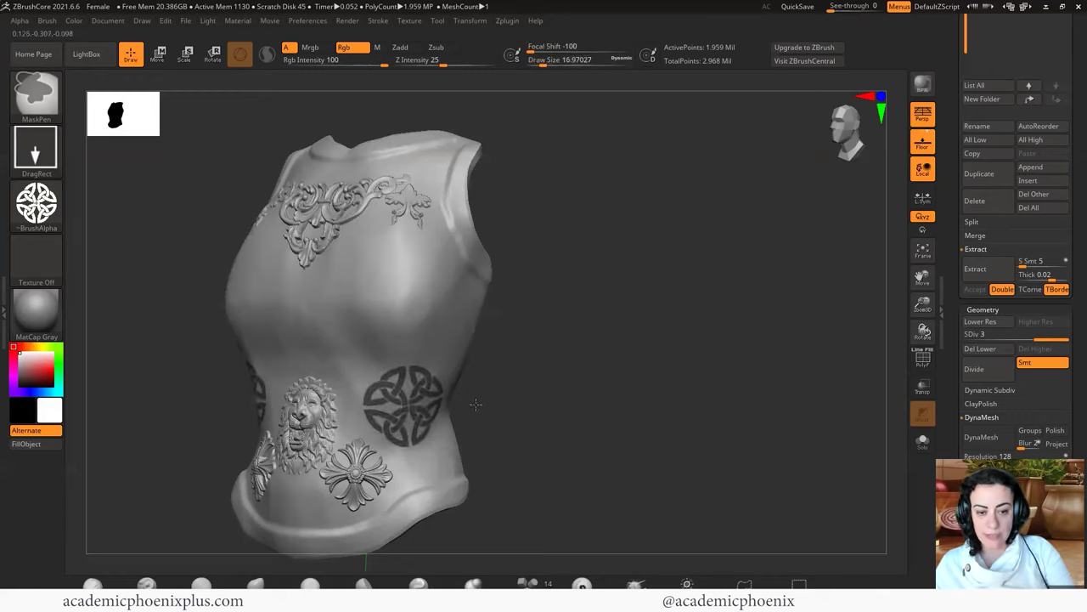
pyautogui.moveTo(578, 433)
pyautogui.mouseDown()
pyautogui.moveTo(658, 388)
pyautogui.moveTo(585, 381)
pyautogui.moveTo(586, 466)
pyautogui.mouseUp()
pyautogui.keyDown('ctrl'); pyautogui.click(587, 422); pyautogui.keyUp('ctrl')
# Turn off the Standard brush's alpha and switch to the DamStandard brush
pyautogui.click(36, 90)
pyautogui.click(36, 204)
pyautogui.click(100, 217)
pyautogui.click(36, 90)
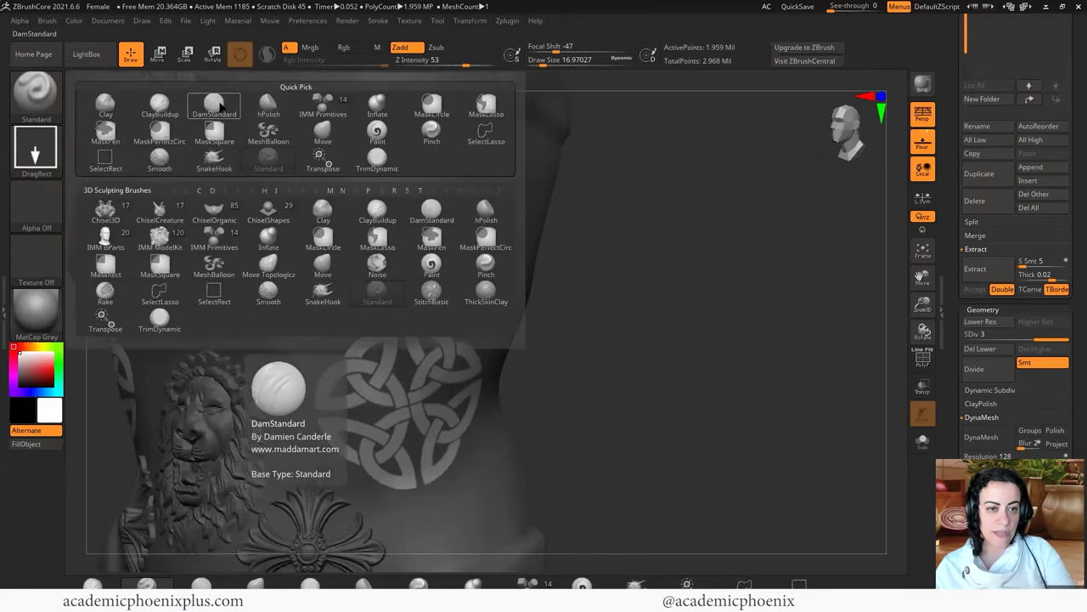
pyautogui.click(215, 105)
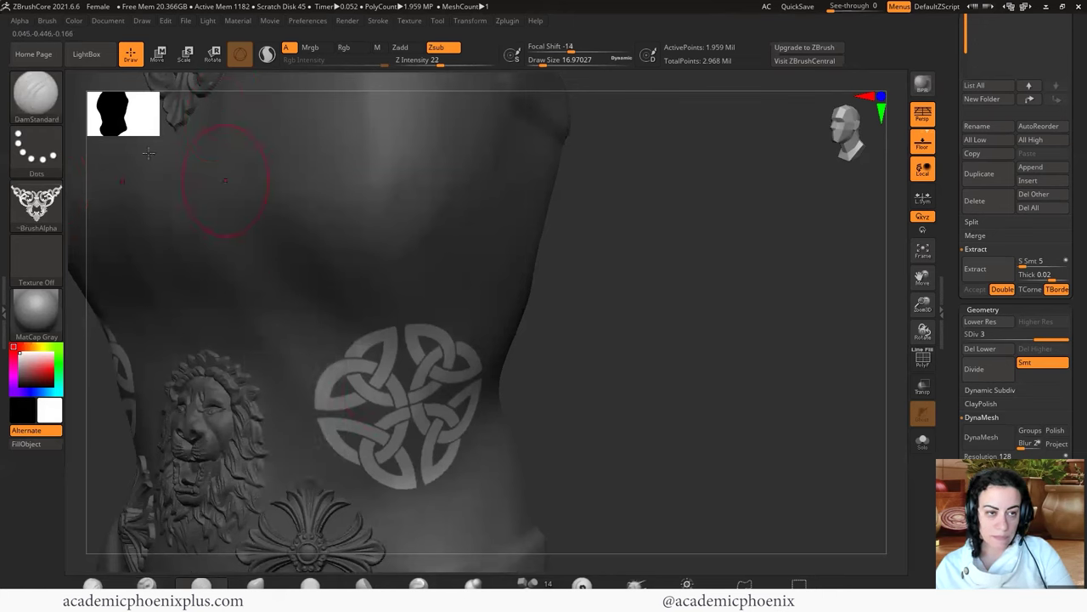
# Try building up the unmasked Celtic knot with ClayBuildup at a draw size of about 5, and undo the strokes
pyautogui.click(35, 90)
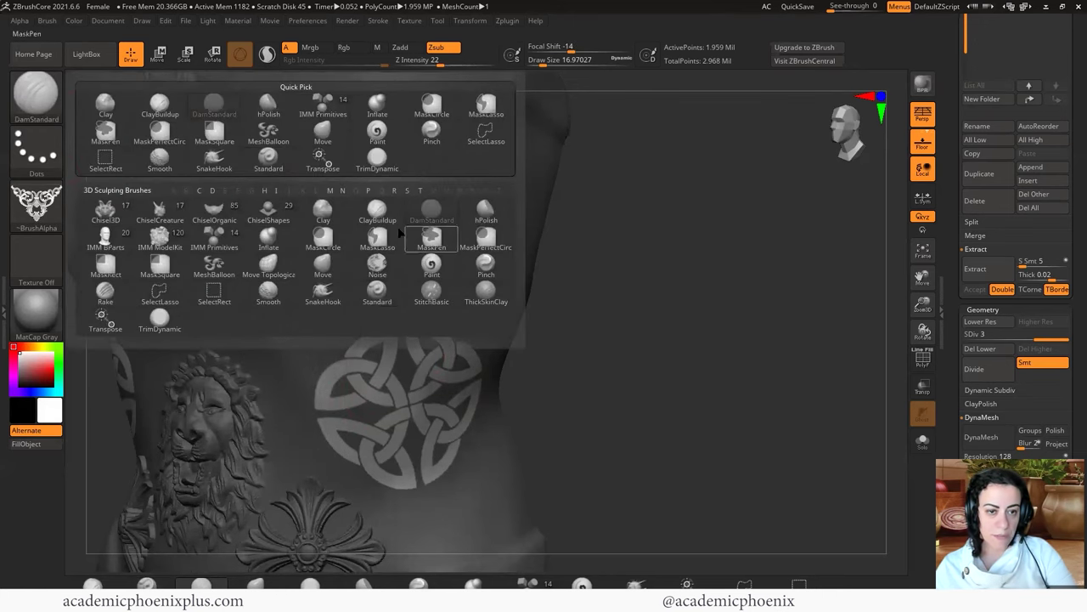
pyautogui.click(375, 213)
pyautogui.press('space')
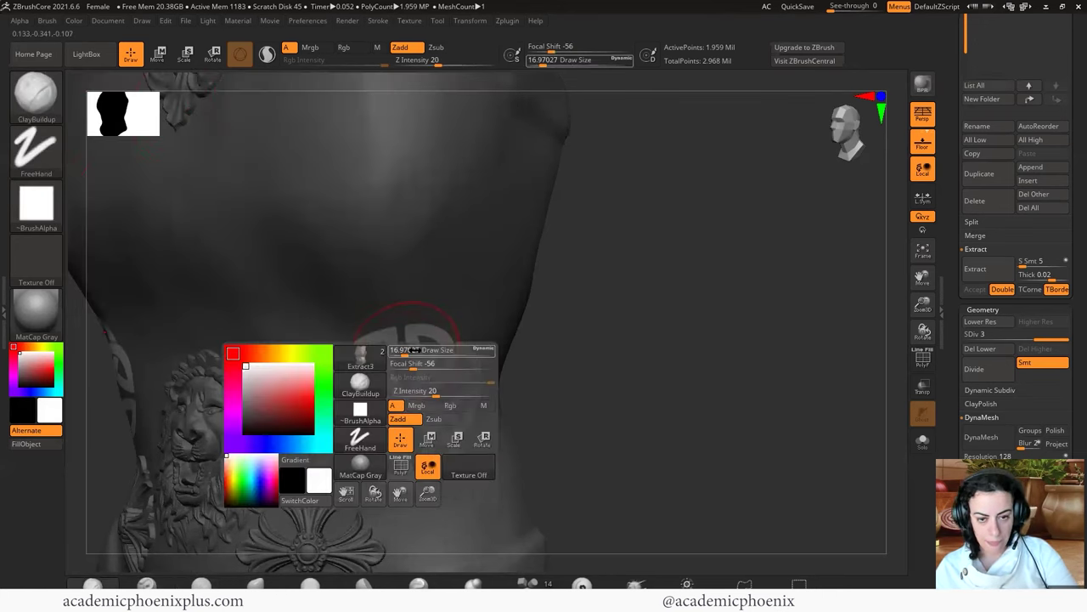
pyautogui.moveTo(399, 350); pyautogui.dragTo(412, 350)
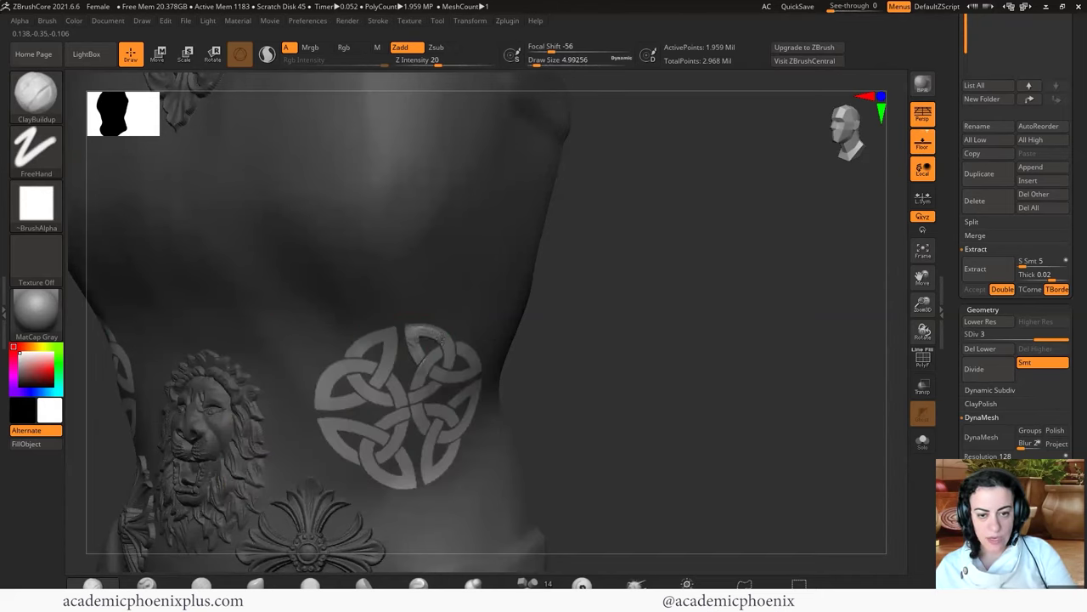
pyautogui.moveTo(449, 342)
pyautogui.mouseDown()
pyautogui.moveTo(425, 378)
pyautogui.moveTo(417, 356)
pyautogui.moveTo(452, 373)
pyautogui.mouseUp()
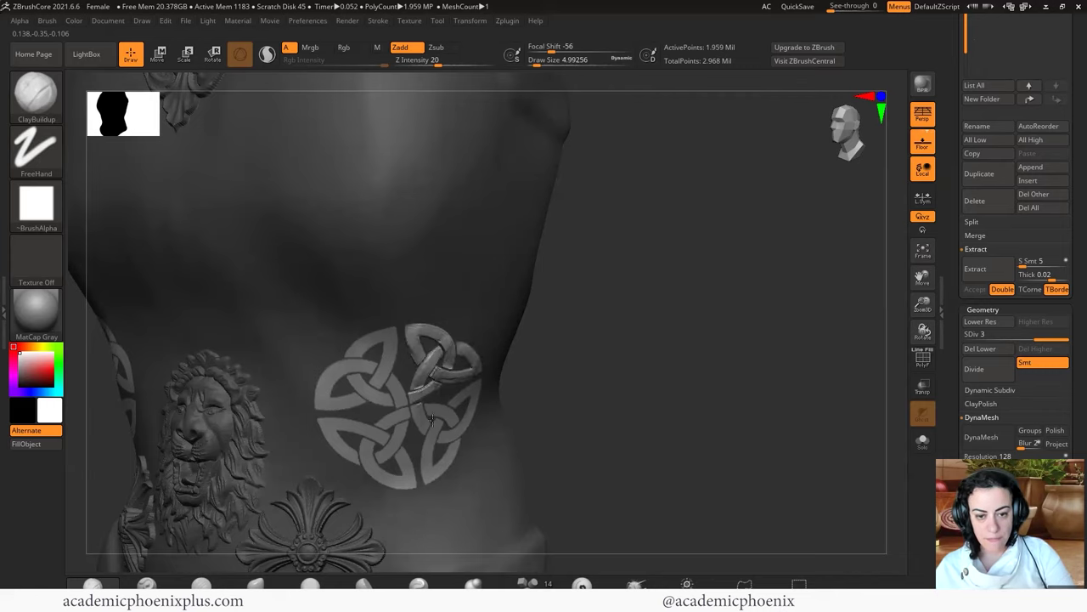
pyautogui.moveTo(418, 413)
pyautogui.mouseDown()
pyautogui.moveTo(430, 457)
pyautogui.moveTo(465, 429)
pyautogui.moveTo(476, 401)
pyautogui.mouseUp()
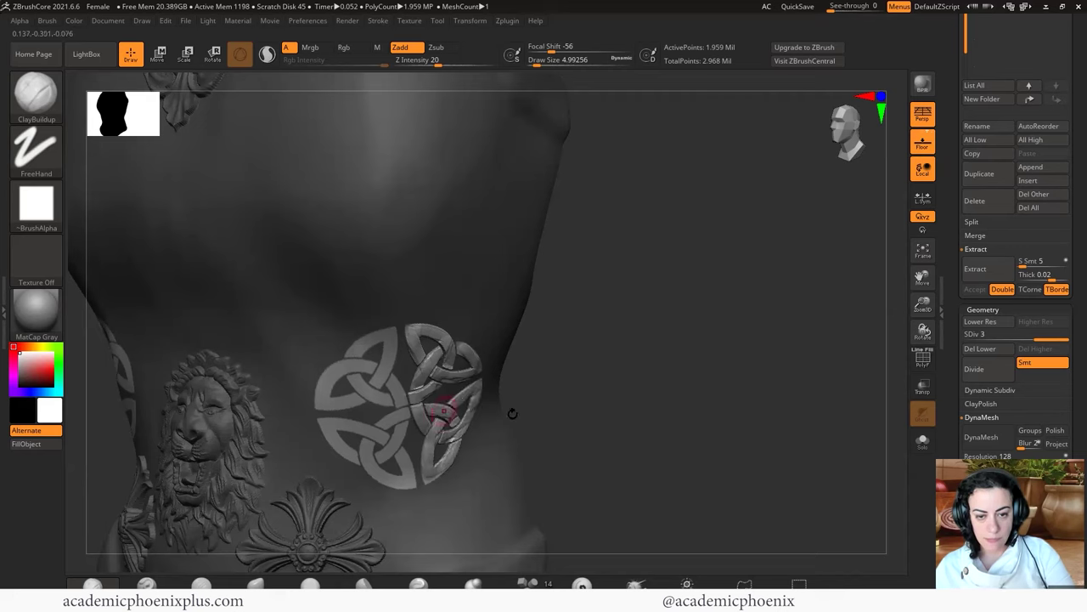
pyautogui.hotkey('ctrl', 'z')
pyautogui.hotkey('ctrl', 'z')
pyautogui.hotkey('ctrl', 'z')
# Raise the unmasked Celtic knot with the Inflate Balloon deformation, undoing a trial amount of 1
pyautogui.moveTo(951, 399); pyautogui.dragTo(956, 339)
pyautogui.scroll(-2, 957, 340)
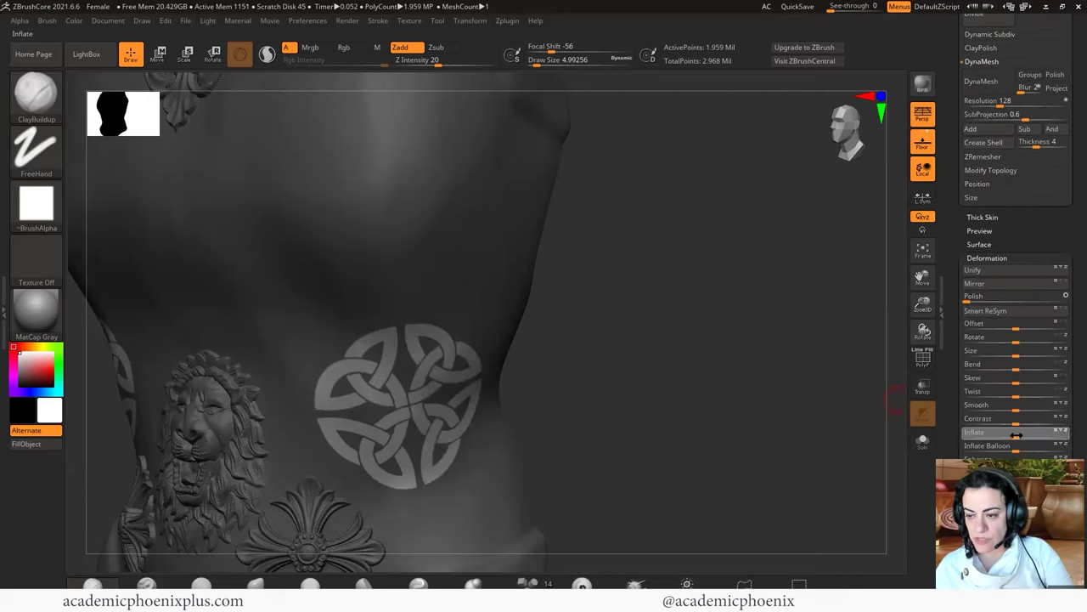
pyautogui.moveTo(1017, 435); pyautogui.dragTo(1016, 437)
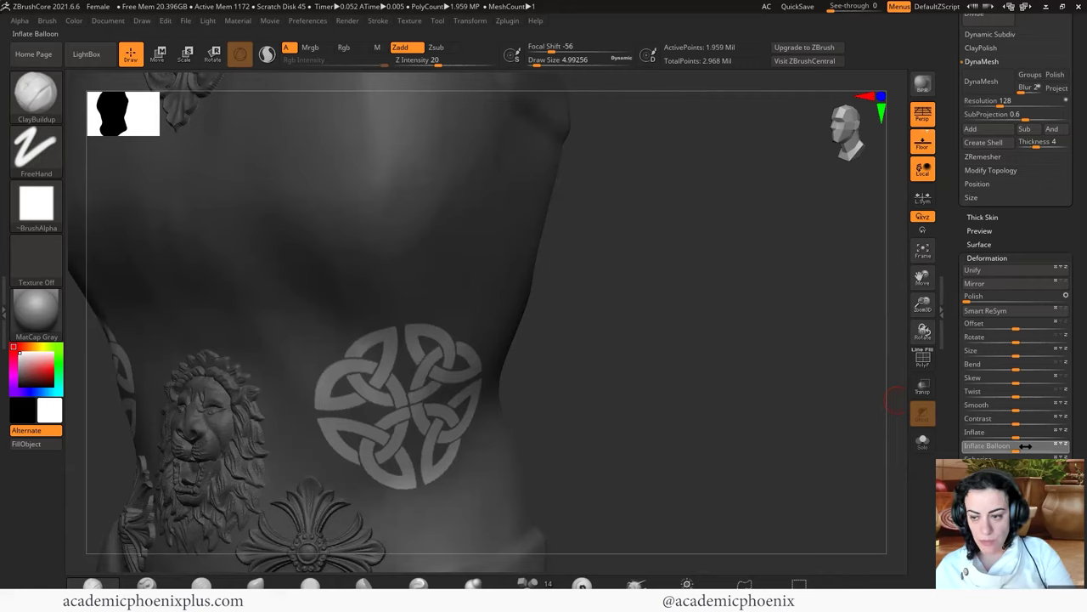
pyautogui.moveTo(1015, 451); pyautogui.dragTo(1018, 451)
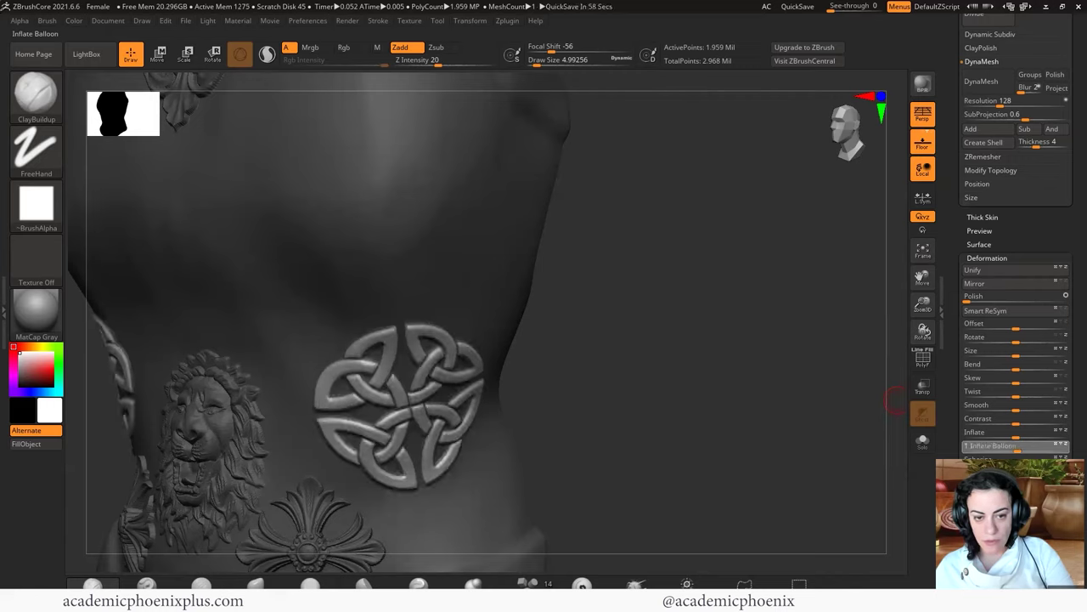
pyautogui.hotkey('ctrl', 'z')
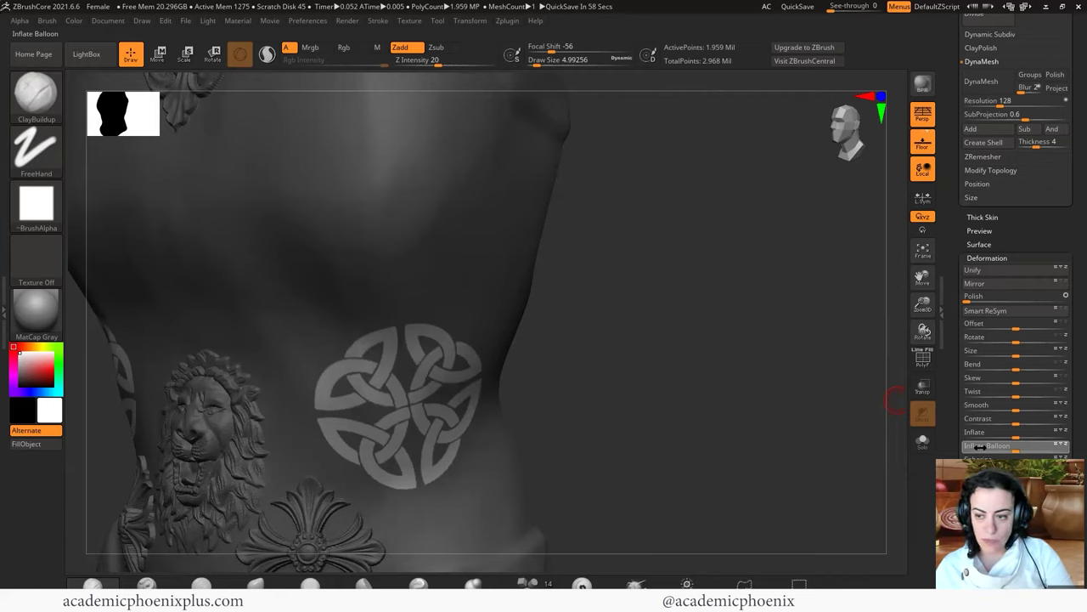
pyautogui.click(971, 449)
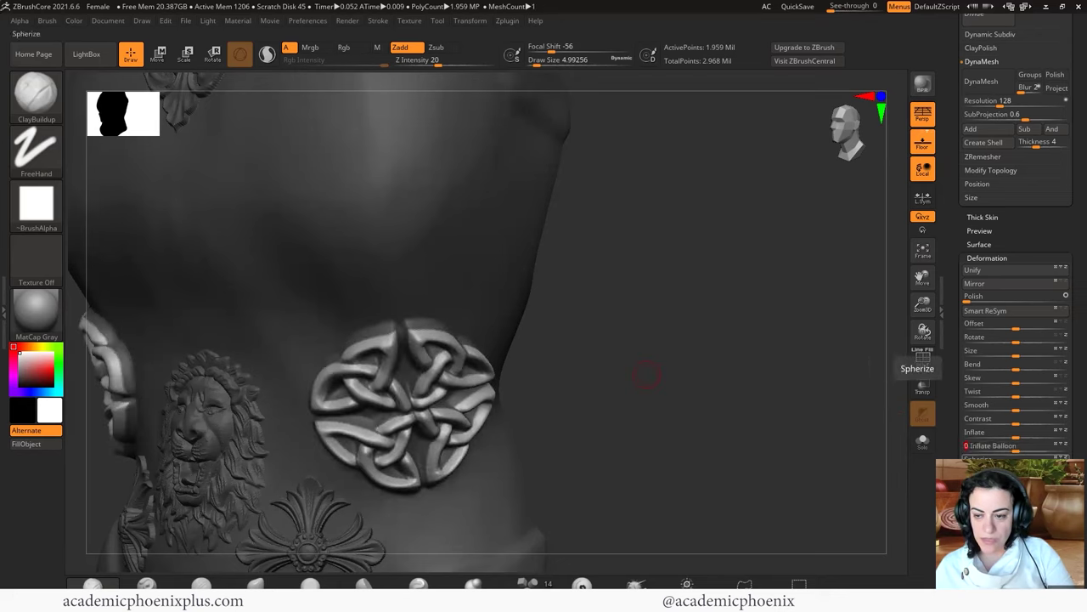
pyautogui.hotkey('ctrl', 'z')
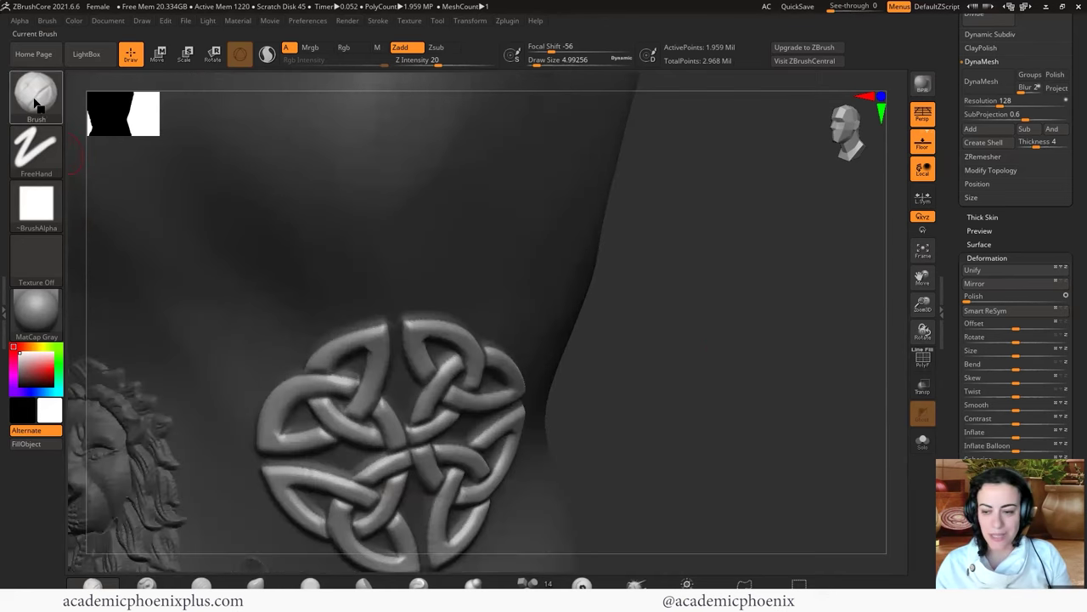
# Choose the DamStandard brush, turn its alpha off, and reduce the draw size to about 2.19
pyautogui.click(38, 100)
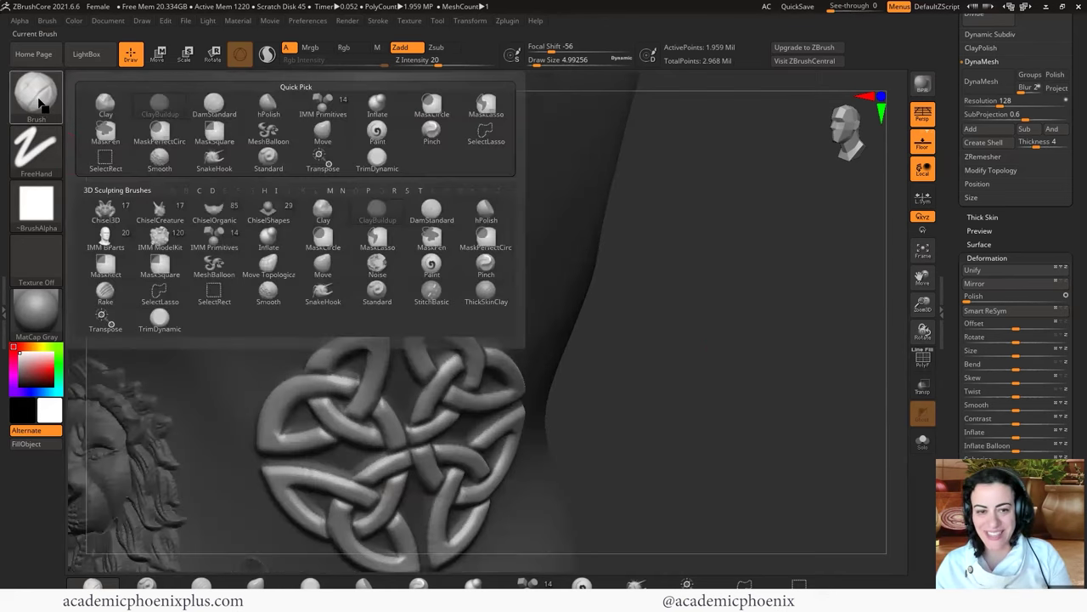
pyautogui.click(39, 100)
pyautogui.click(41, 102)
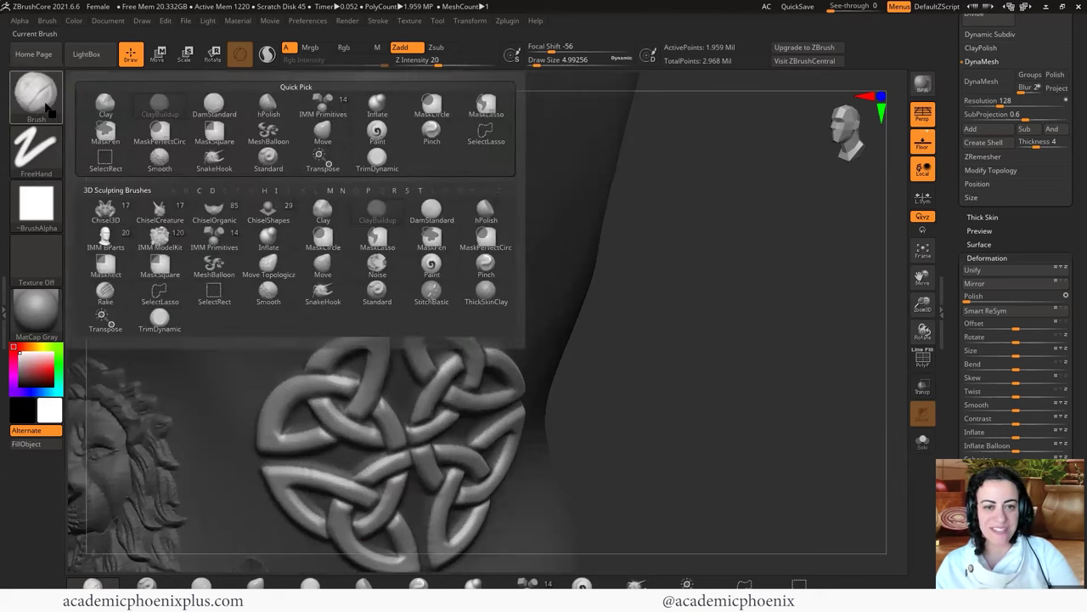
pyautogui.press('d')
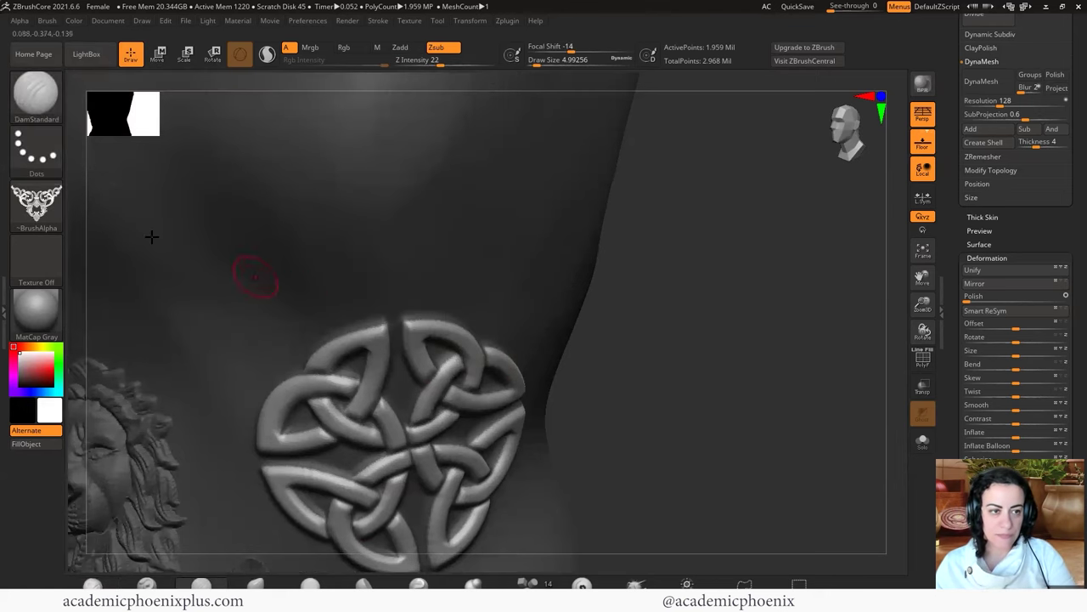
pyautogui.click(39, 210)
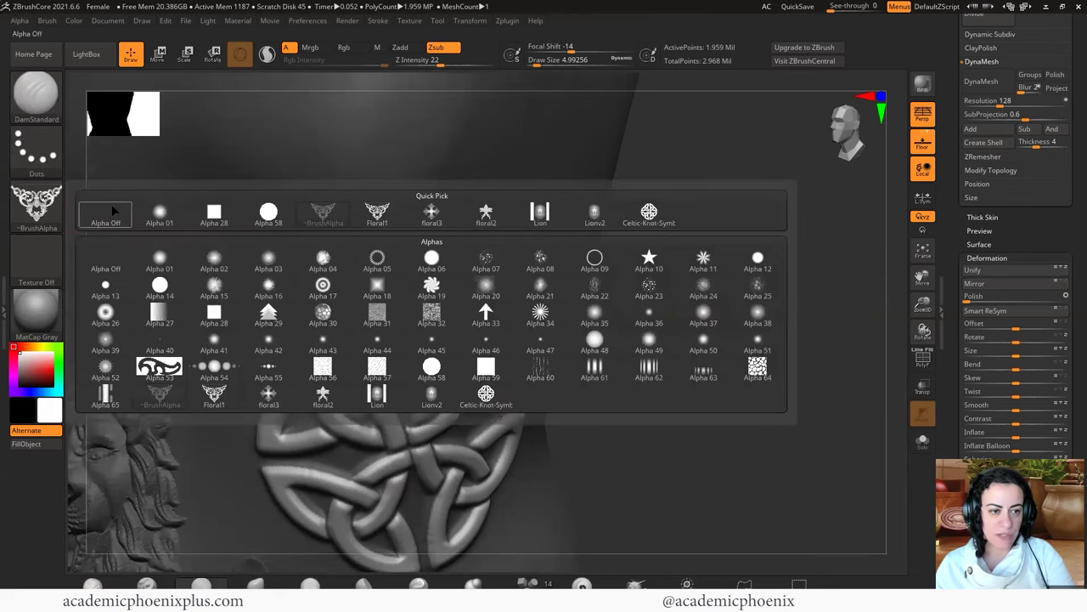
pyautogui.click(90, 213)
pyautogui.press('[')
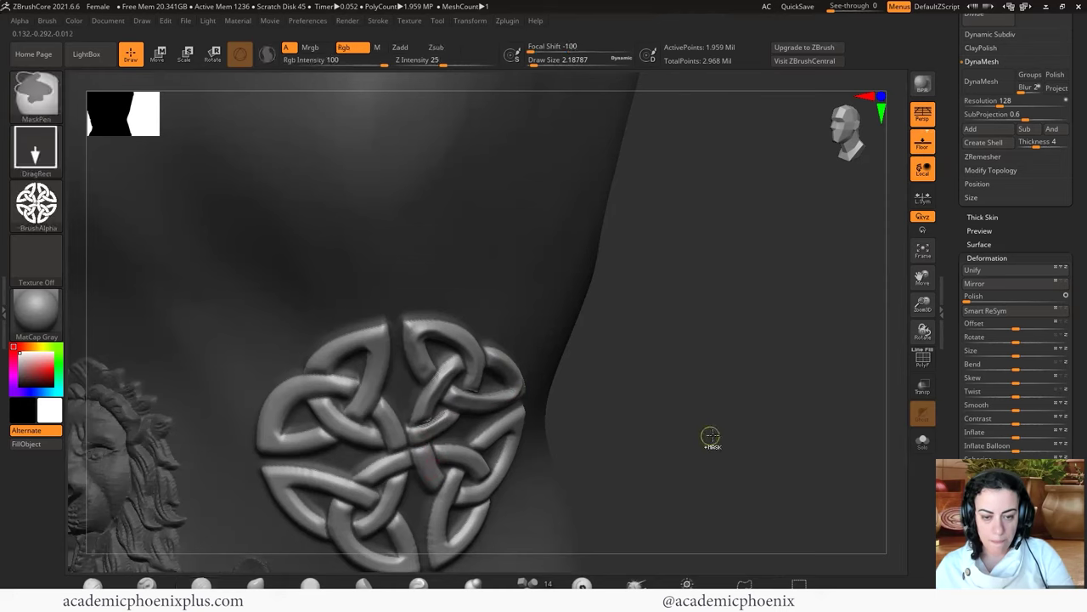
# Carve creases where the strands overlap on the outer side of the Celtic knot, undoing the accidental change
pyautogui.hotkey('ctrl', 'z')
pyautogui.keyDown('alt'); pyautogui.moveTo(712, 423); pyautogui.dragTo(726, 373); pyautogui.keyUp('alt')
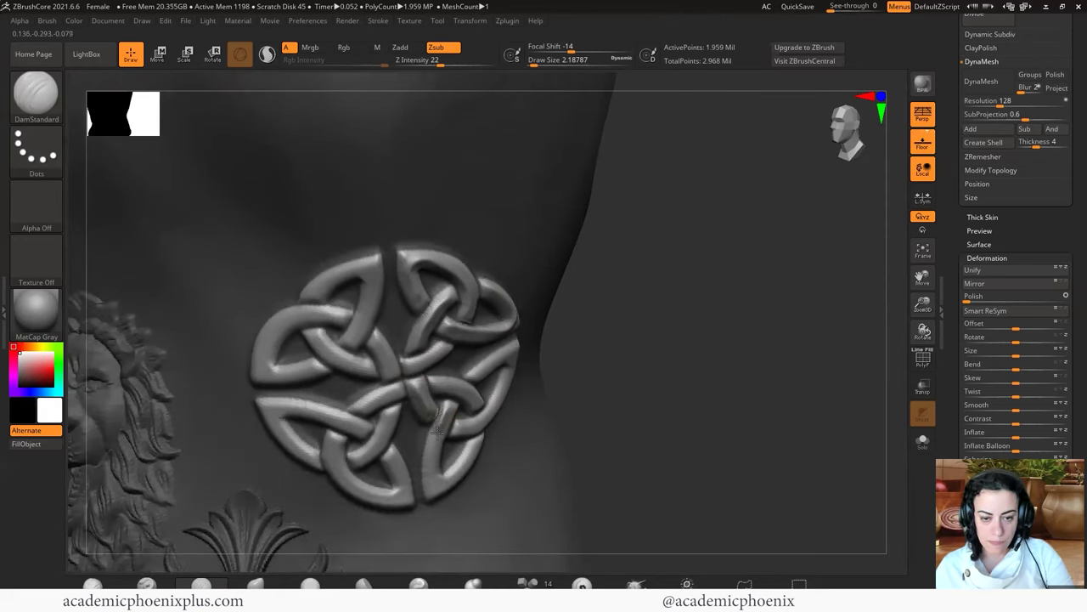
pyautogui.moveTo(432, 465); pyautogui.dragTo(438, 492)
pyautogui.moveTo(743, 409); pyautogui.dragTo(767, 387)
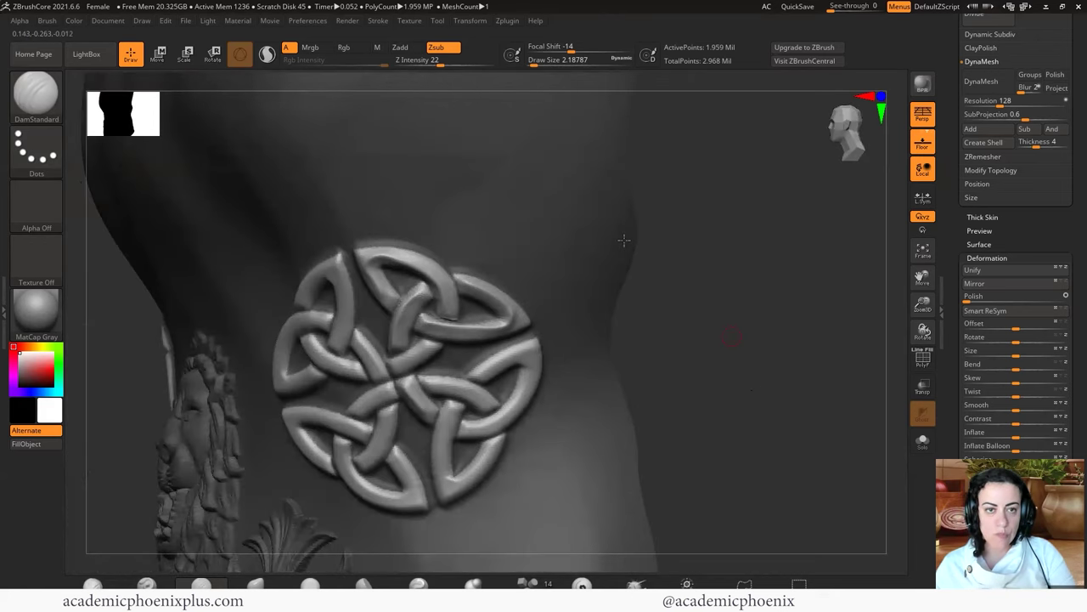
# Set the DamStandard brush's LazyRadius to 39 with LazyMouse on, then test a groove on the knot's lower outer loop and undo it
pyautogui.click(379, 22)
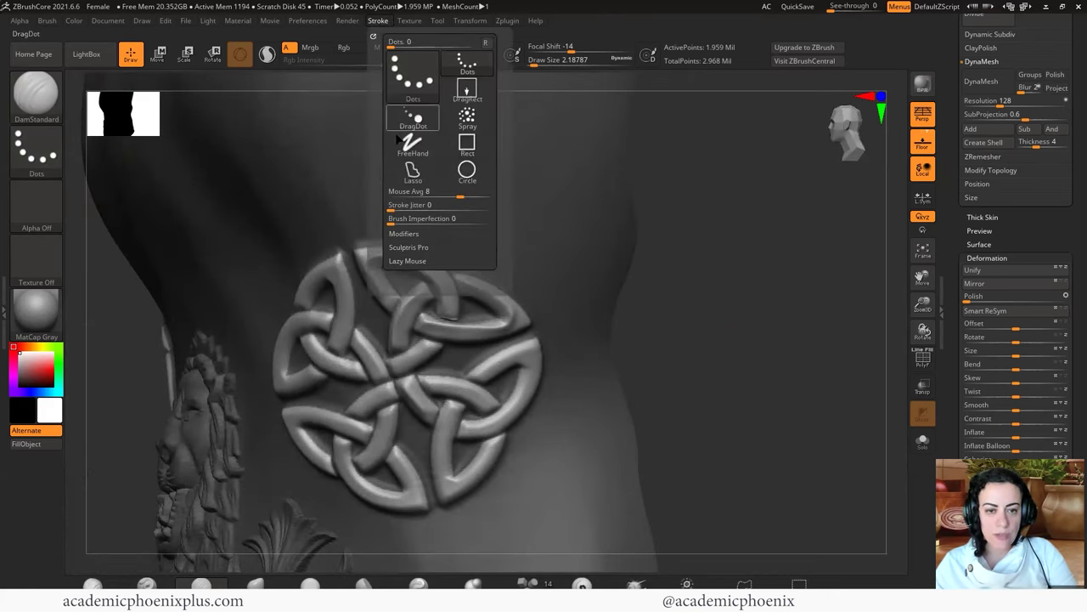
pyautogui.click(408, 261)
pyautogui.moveTo(392, 308); pyautogui.dragTo(400, 304)
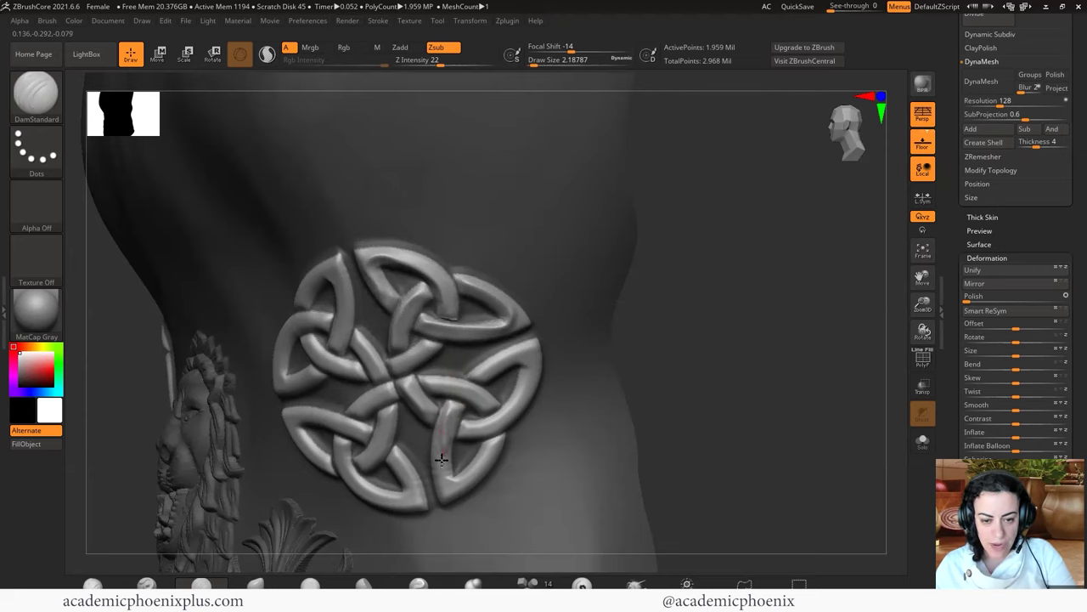
pyautogui.click(378, 21)
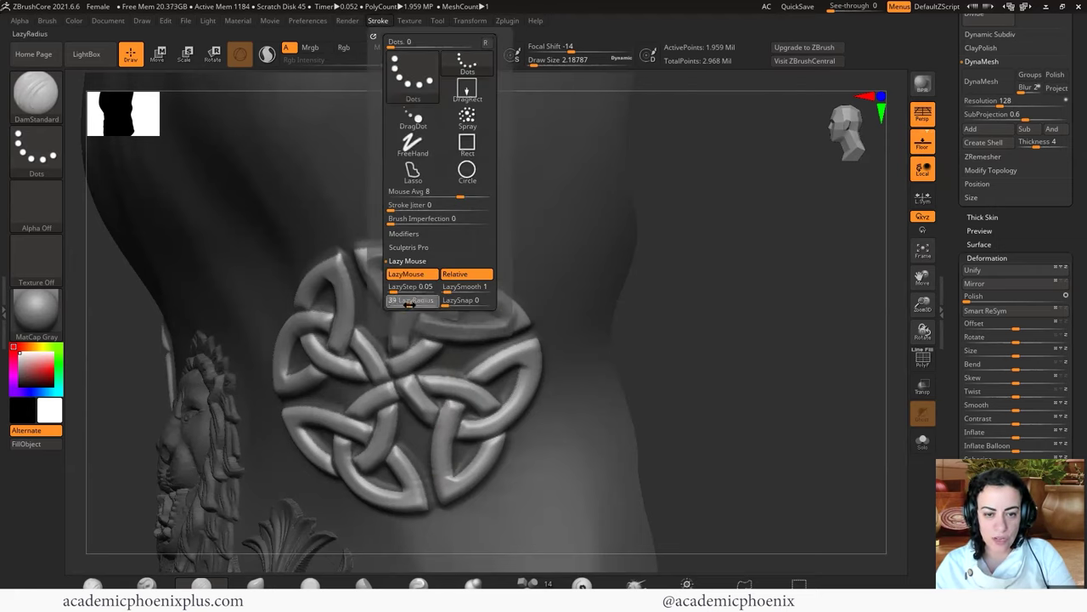
pyautogui.moveTo(446, 430); pyautogui.dragTo(448, 502)
pyautogui.hotkey('ctrl', 'z')
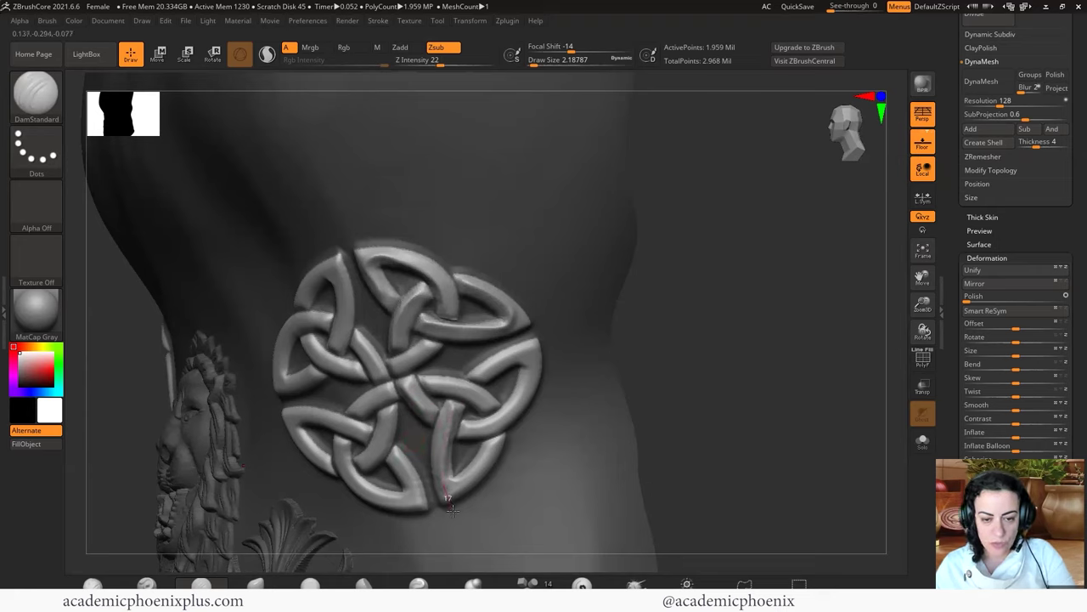
# Carve DamStandard creases along the strands of the Celtic knot's outer loops and through its centre crossing
pyautogui.moveTo(493, 455)
pyautogui.mouseDown()
pyautogui.moveTo(467, 481)
pyautogui.moveTo(442, 483)
pyautogui.mouseUp()
pyautogui.moveTo(475, 378)
pyautogui.mouseDown()
pyautogui.moveTo(524, 349)
pyautogui.moveTo(562, 345)
pyautogui.mouseUp()
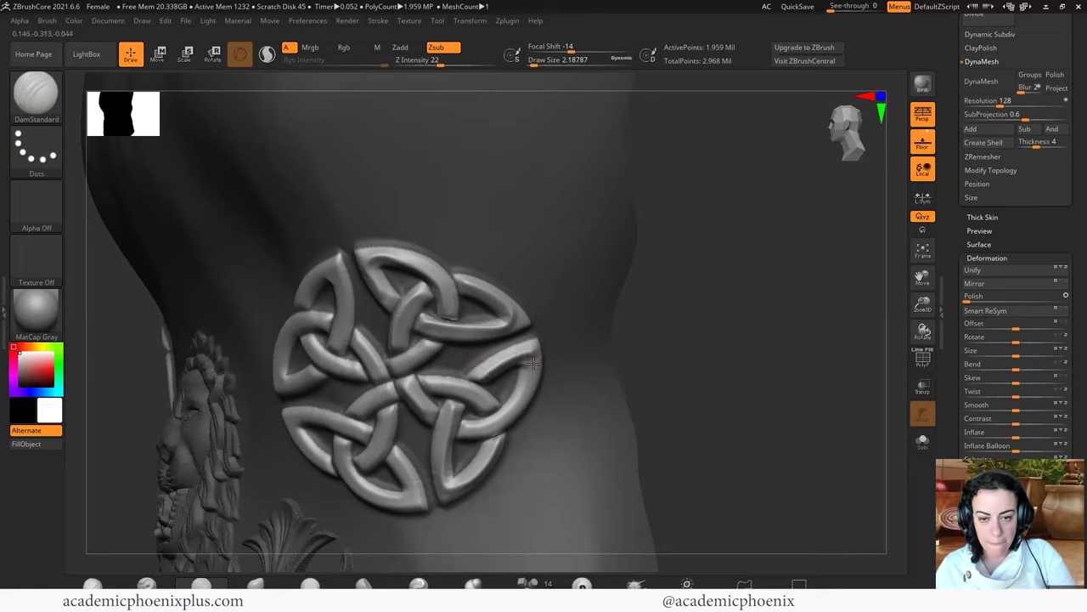
pyautogui.moveTo(513, 421); pyautogui.dragTo(453, 434)
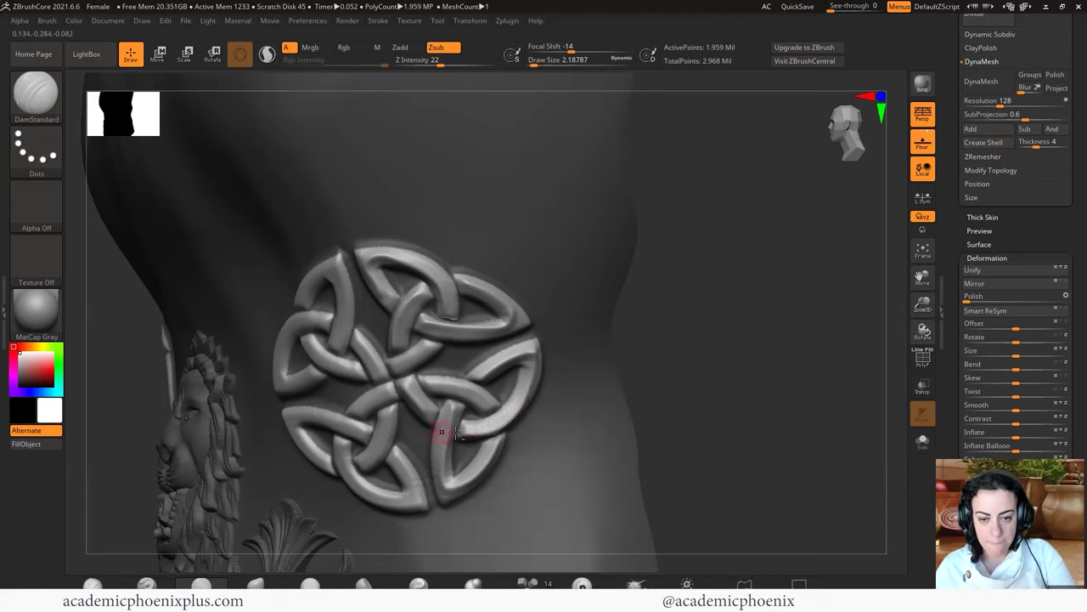
pyautogui.moveTo(478, 393)
pyautogui.mouseDown()
pyautogui.moveTo(420, 381)
pyautogui.moveTo(392, 390)
pyautogui.mouseUp()
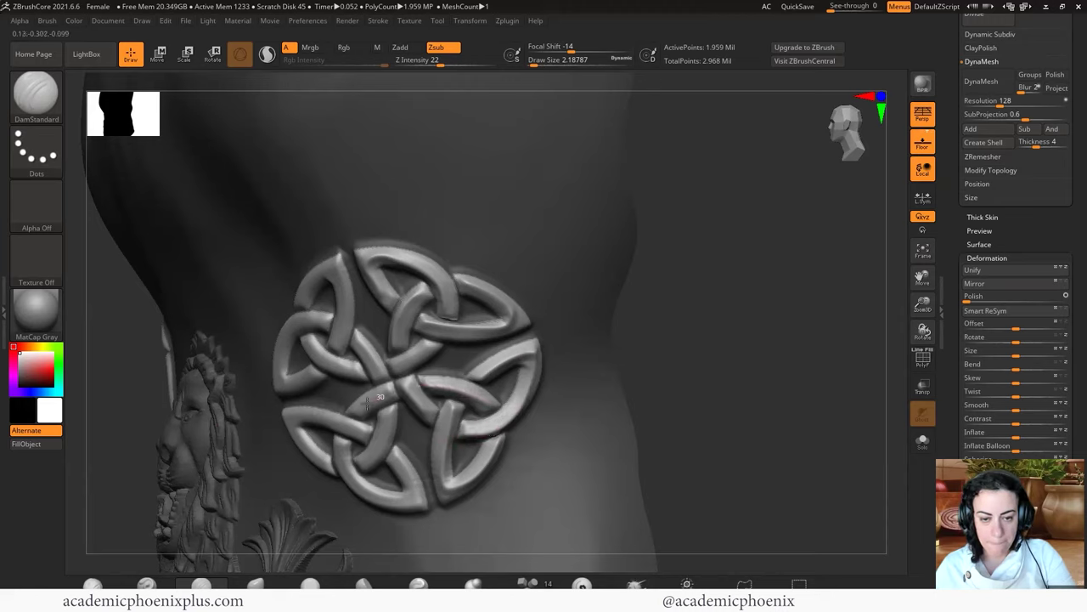
pyautogui.moveTo(342, 421); pyautogui.dragTo(339, 425)
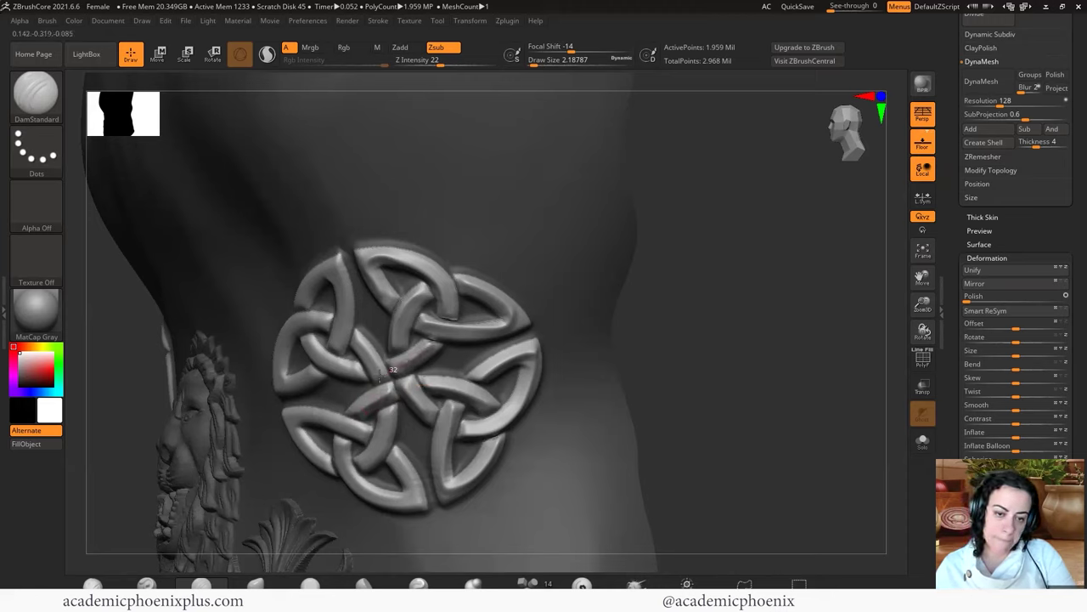
pyautogui.moveTo(374, 378)
pyautogui.mouseDown()
pyautogui.moveTo(375, 388)
pyautogui.moveTo(367, 367)
pyautogui.mouseUp()
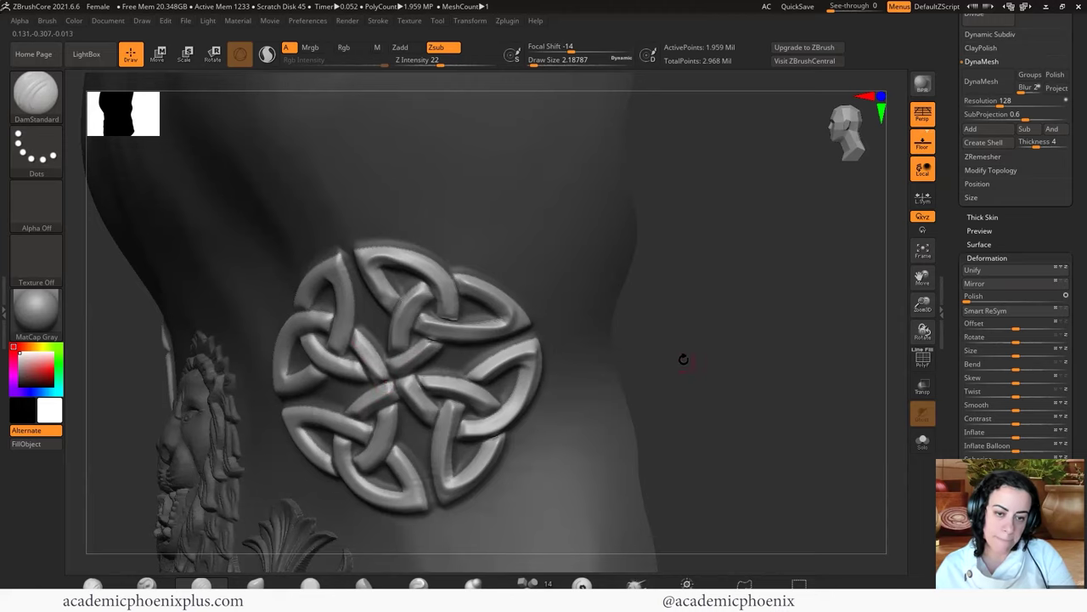
# Carve DamStandard creases along the strands of the two Celtic knot loops nearest the lion's head
pyautogui.moveTo(685, 357); pyautogui.dragTo(699, 339)
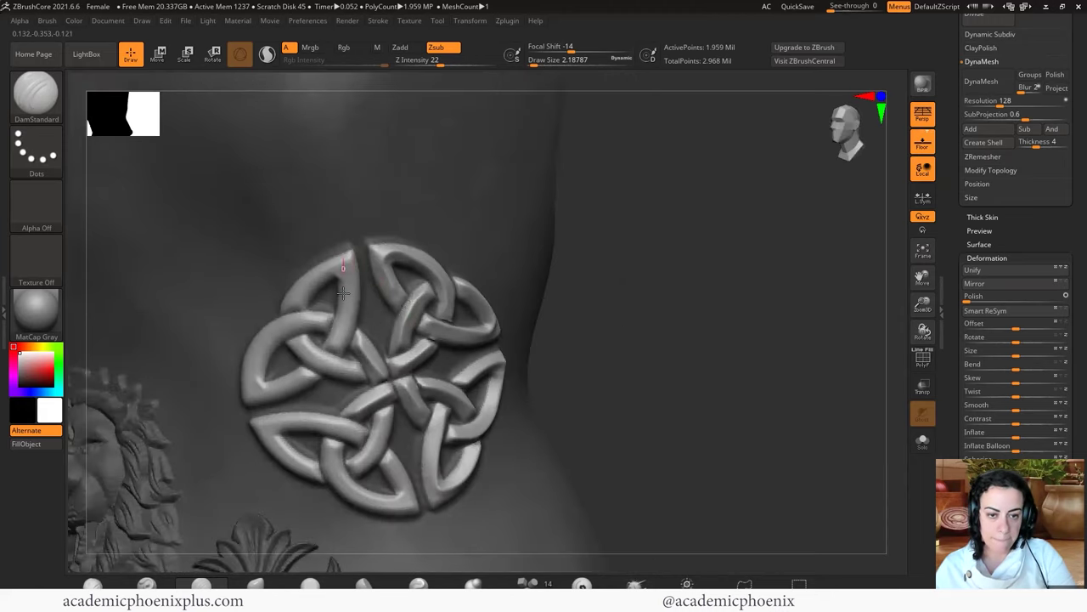
pyautogui.moveTo(347, 280)
pyautogui.mouseDown()
pyautogui.moveTo(344, 327)
pyautogui.moveTo(325, 361)
pyautogui.mouseUp()
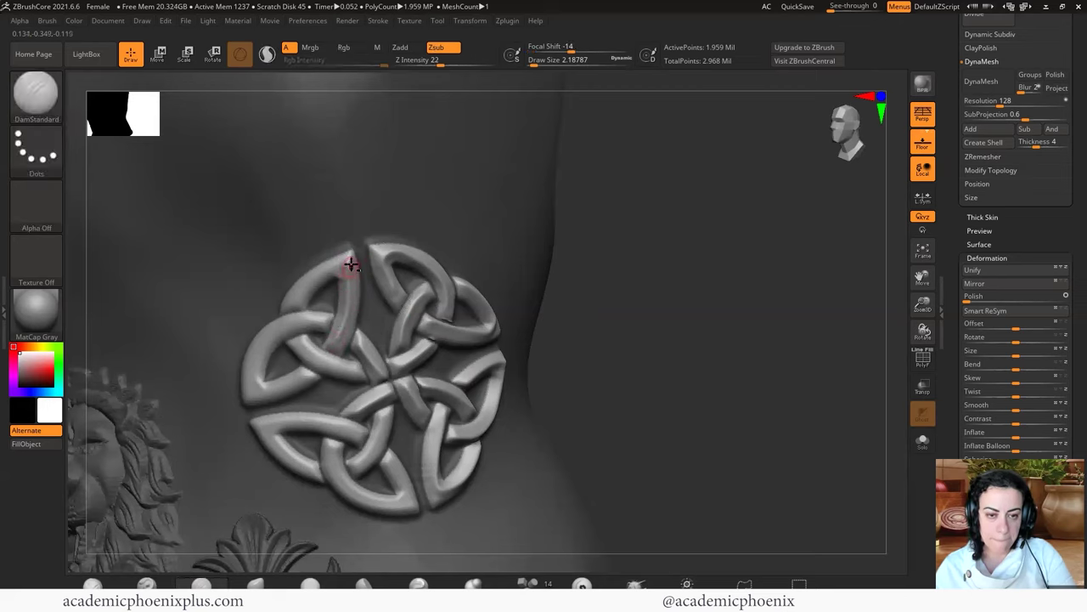
pyautogui.moveTo(352, 260)
pyautogui.mouseDown()
pyautogui.moveTo(320, 275)
pyautogui.moveTo(290, 320)
pyautogui.mouseUp()
pyautogui.moveTo(317, 356); pyautogui.dragTo(379, 377)
pyautogui.moveTo(330, 321)
pyautogui.mouseDown()
pyautogui.moveTo(280, 333)
pyautogui.moveTo(252, 362)
pyautogui.moveTo(250, 415)
pyautogui.mouseUp()
pyautogui.moveTo(316, 371); pyautogui.dragTo(231, 389)
pyautogui.moveTo(364, 438)
pyautogui.mouseDown()
pyautogui.moveTo(313, 417)
pyautogui.moveTo(243, 431)
pyautogui.mouseUp()
pyautogui.moveTo(319, 472)
pyautogui.mouseDown()
pyautogui.moveTo(280, 450)
pyautogui.moveTo(259, 414)
pyautogui.mouseUp()
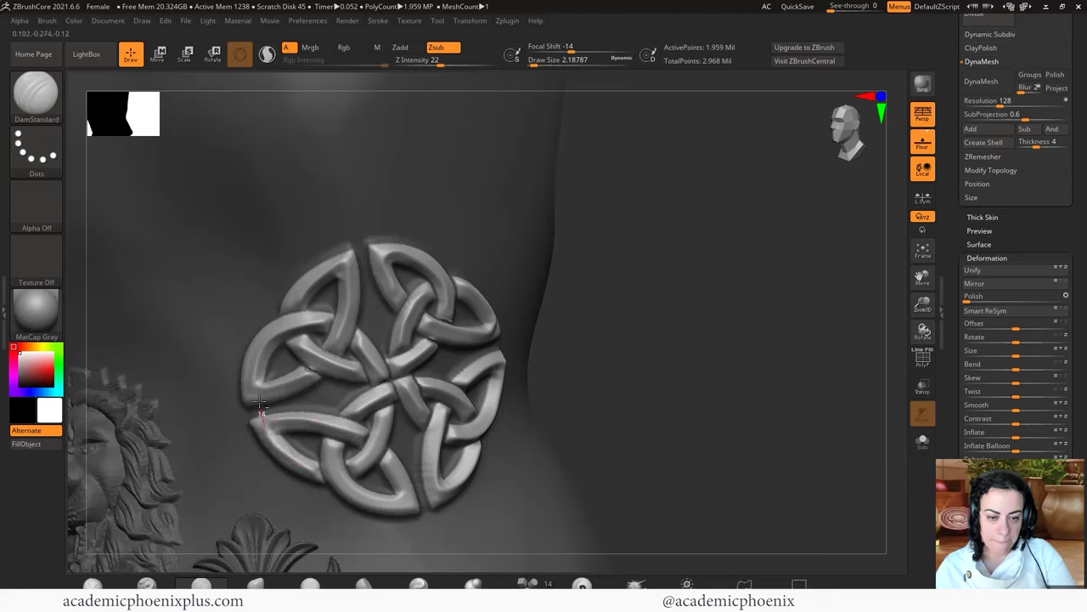
pyautogui.moveTo(383, 411)
pyautogui.mouseDown()
pyautogui.moveTo(362, 468)
pyautogui.moveTo(340, 479)
pyautogui.moveTo(364, 508)
pyautogui.moveTo(422, 506)
pyautogui.moveTo(388, 457)
pyautogui.moveTo(410, 510)
pyautogui.mouseUp()
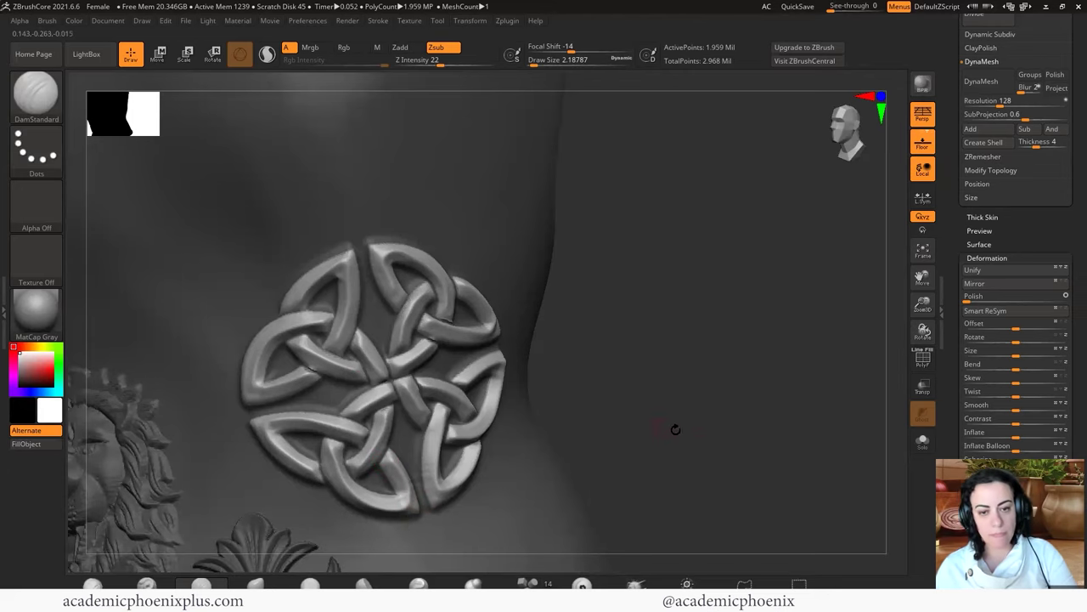
# Examine the whole chest armor and its raised ornaments from several angles
pyautogui.keyDown('alt'); pyautogui.moveTo(719, 434); pyautogui.dragTo(607, 365); pyautogui.keyUp('alt')
pyautogui.moveTo(544, 422); pyautogui.dragTo(577, 429)
pyautogui.moveTo(569, 336); pyautogui.dragTo(409, 349)
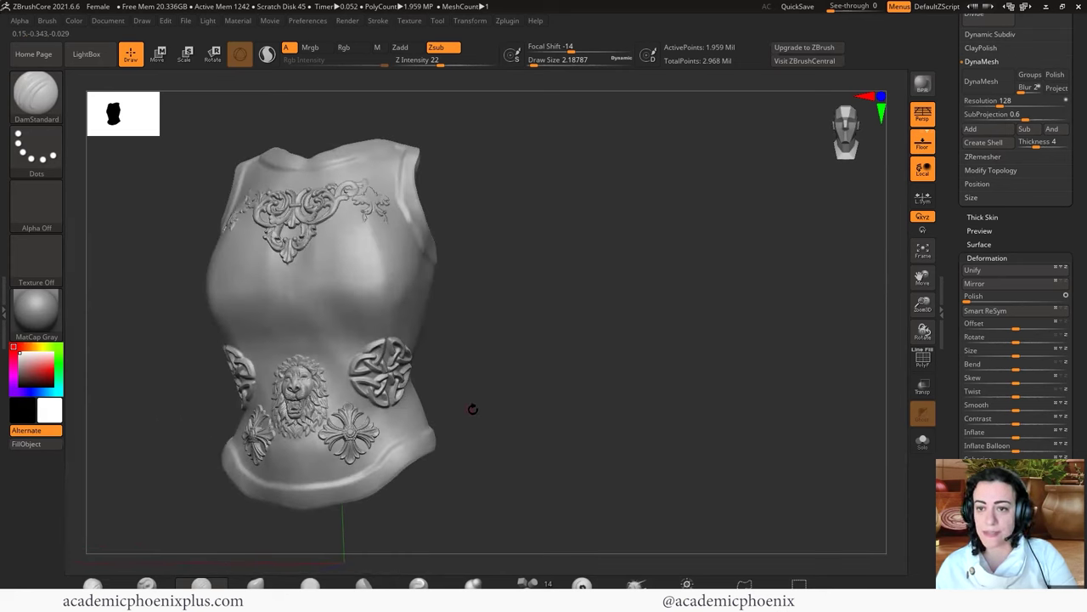
pyautogui.moveTo(471, 402); pyautogui.dragTo(323, 350)
pyautogui.keyDown('alt'); pyautogui.moveTo(642, 306); pyautogui.dragTo(641, 333); pyautogui.keyUp('alt')
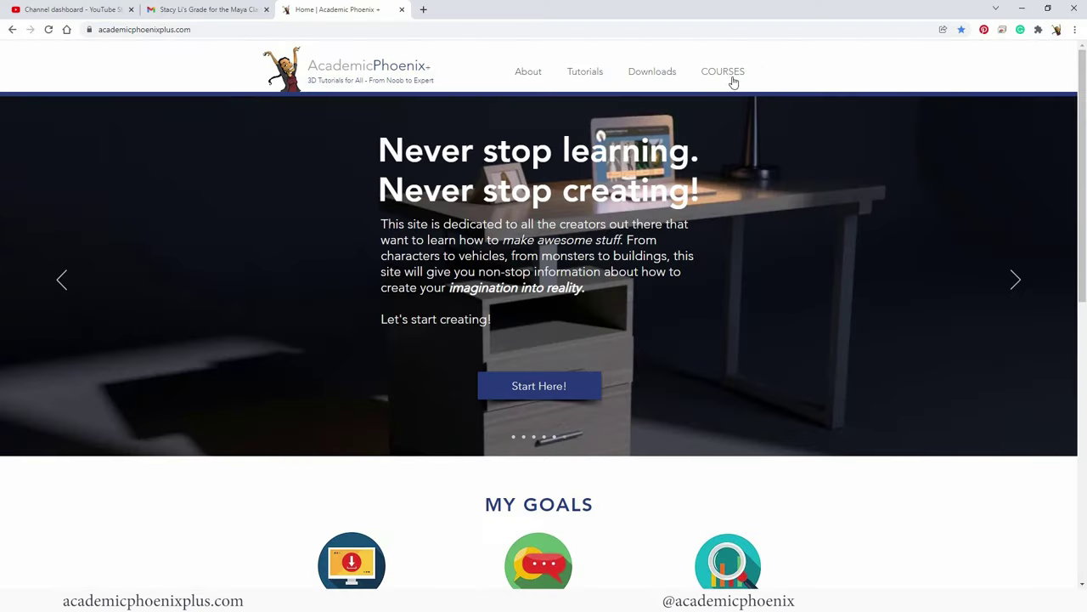
# Switch to Chrome and open the "Maya Beginner: 3D Model and Texture a Still Life" course from the Academic Phoenix Plus courses page
pyautogui.click(723, 78)
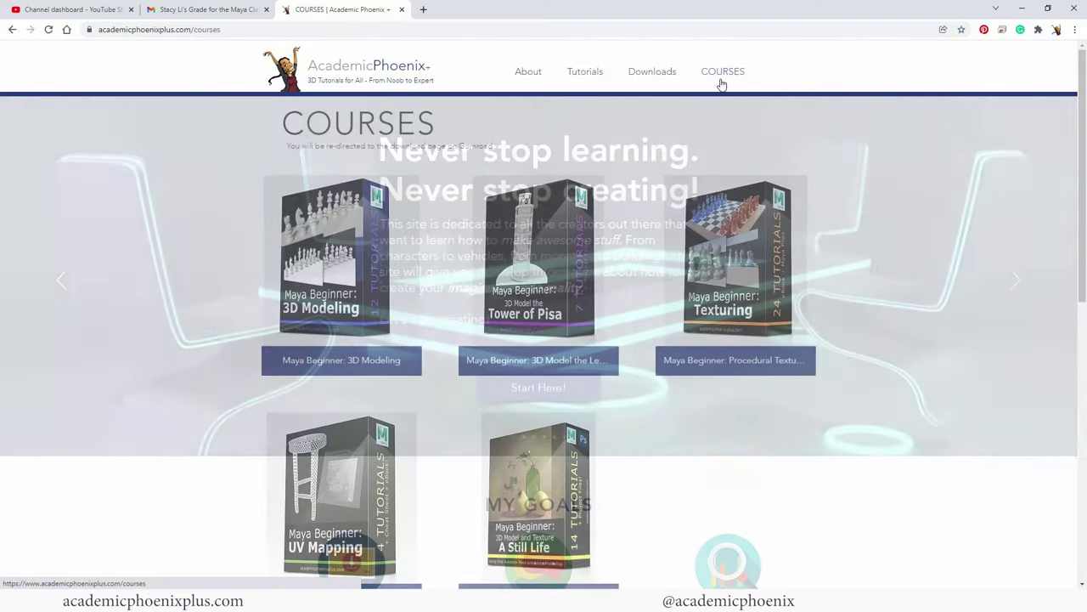
pyautogui.scroll(-1, 1083, 183)
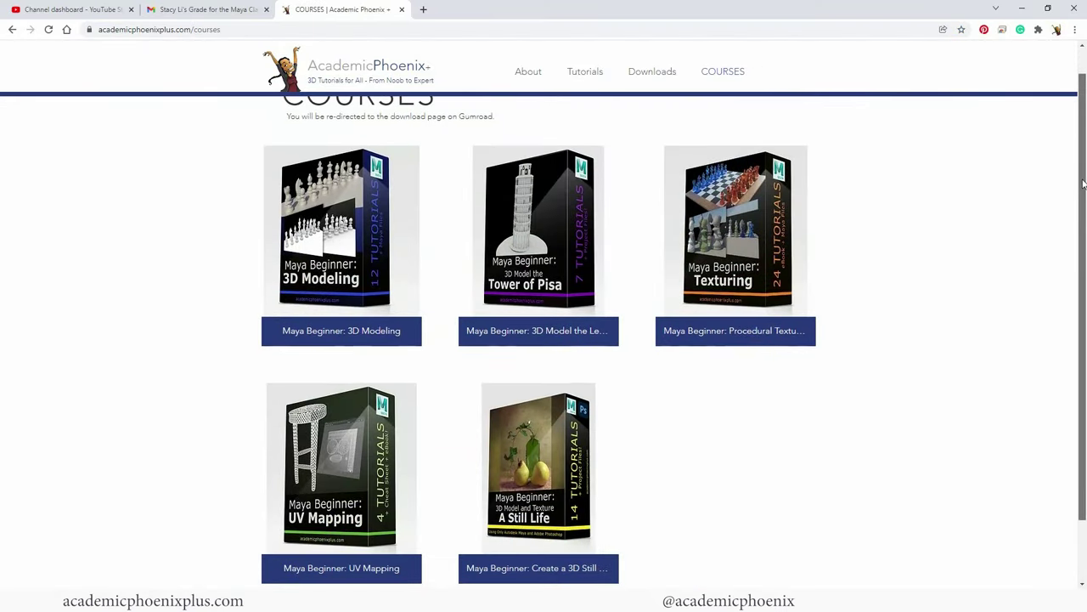
pyautogui.click(562, 472)
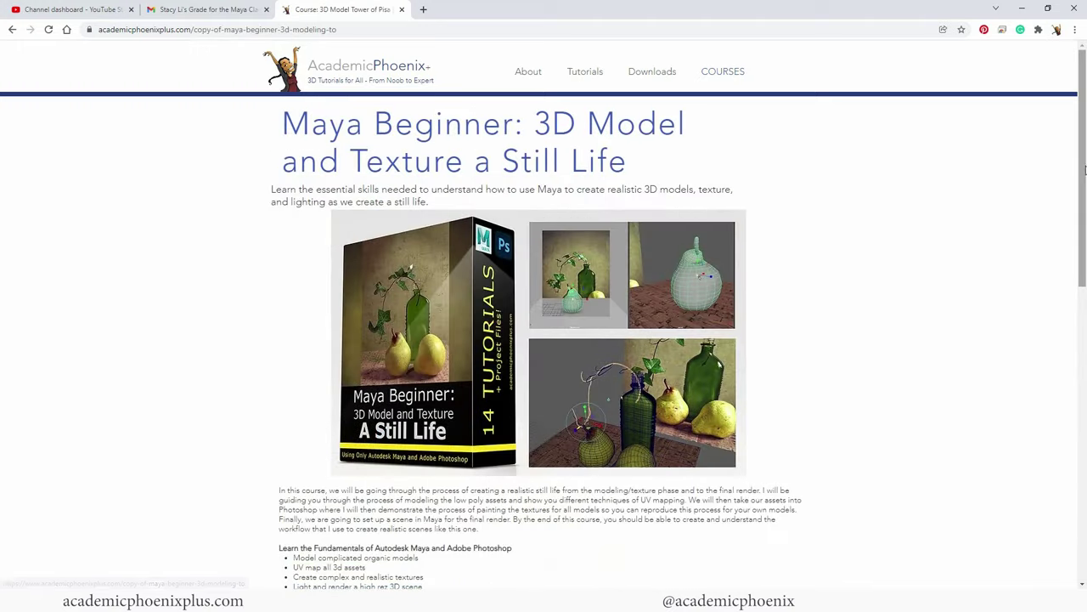
# Look through the Still Life course description and sample video section, and return to the courses overview
pyautogui.scroll(-5, 1084, 170)
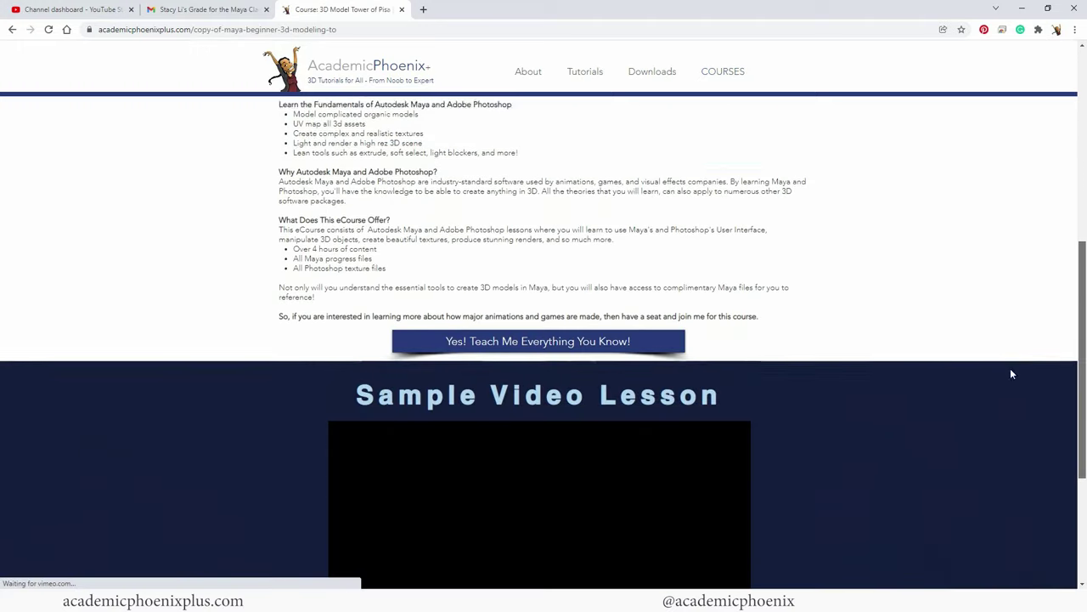
pyautogui.scroll(-1, 1024, 404)
pyautogui.scroll(6, 986, 297)
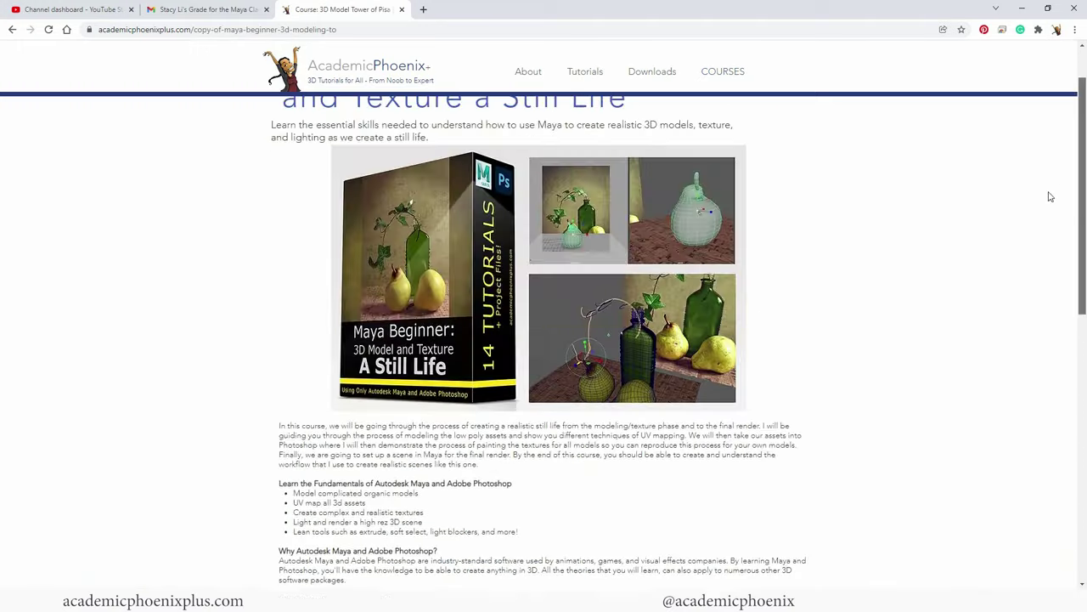
pyautogui.scroll(1, 1049, 175)
pyautogui.click(721, 72)
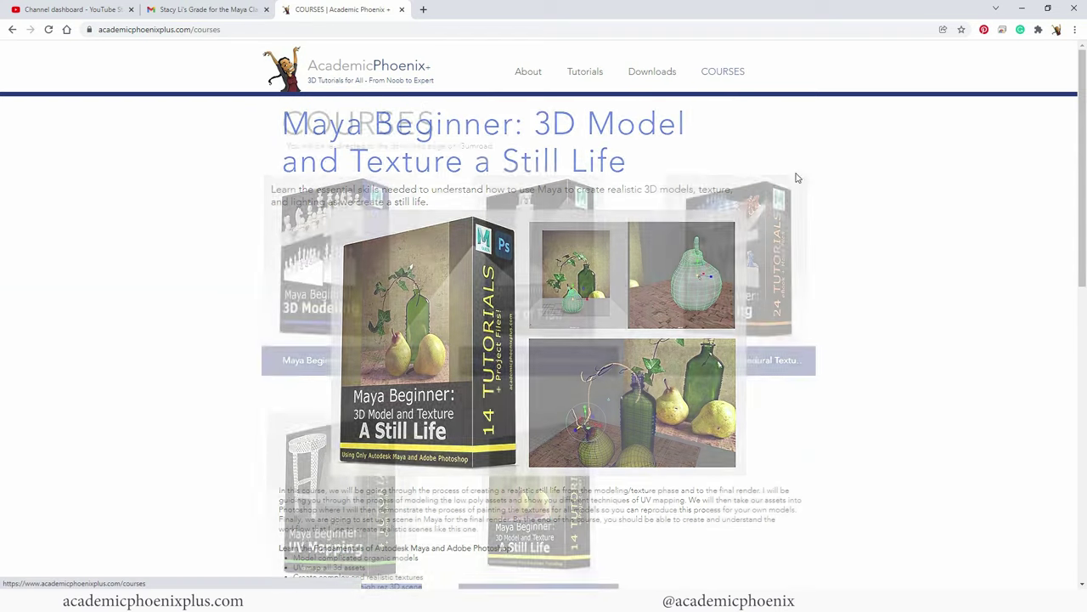